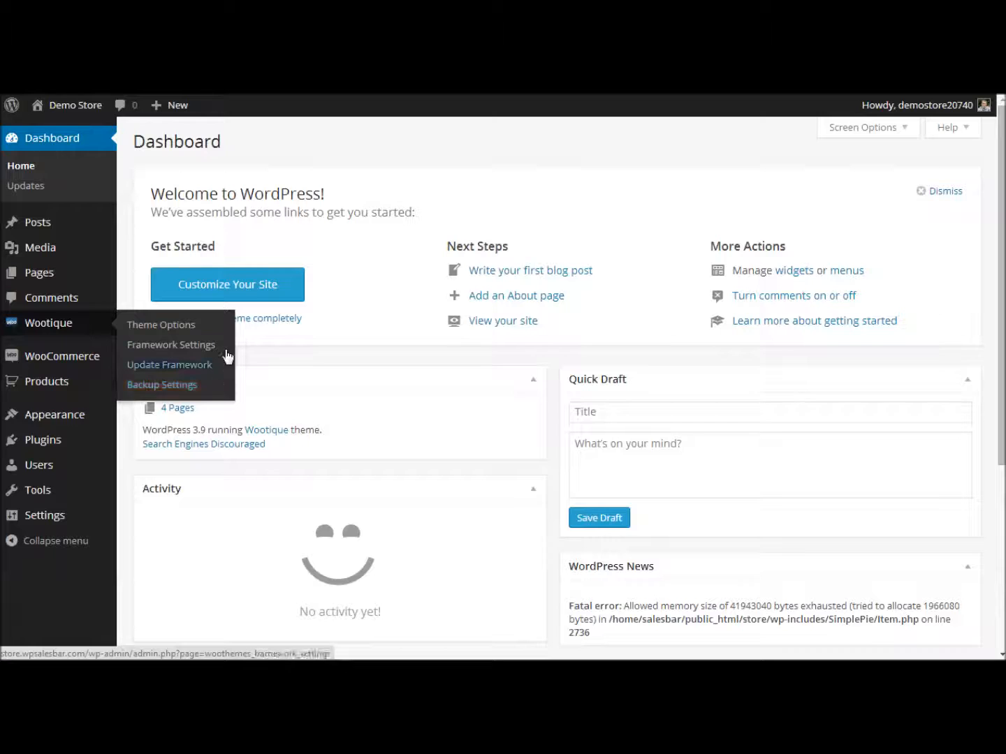
Step: Open the Wootique theme options and review the Custom Logo setting with its image URL alternative
{"action": "left_click", "coordinate": [66, 325]}
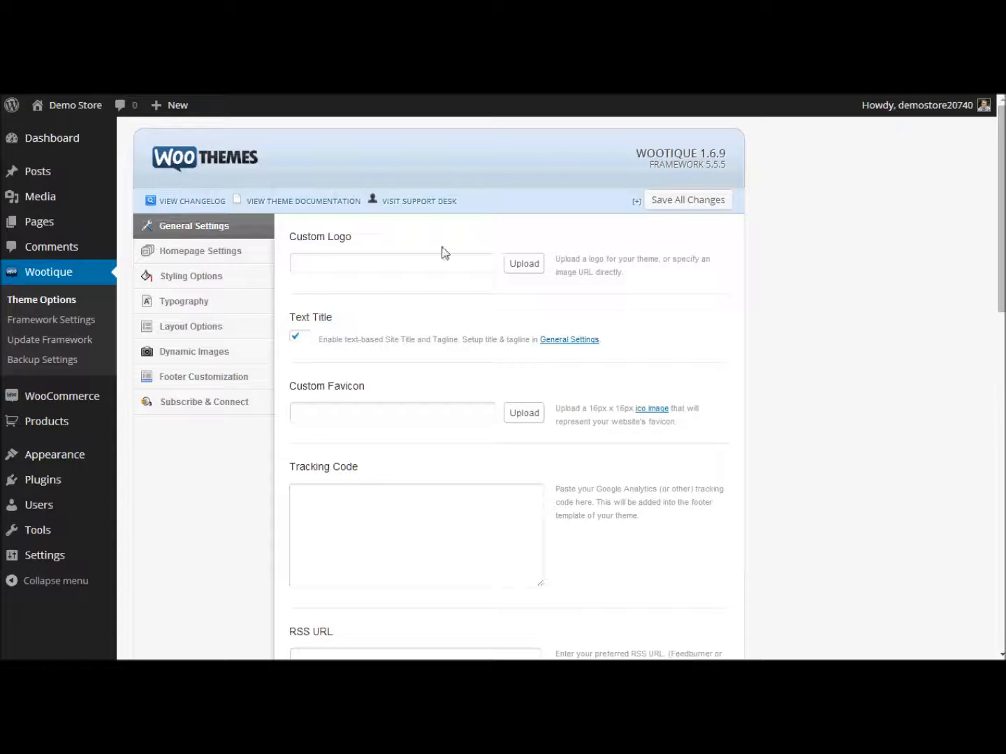
{"action": "left_click_drag", "start_coordinate": [352, 238], "coordinate": [297, 240]}
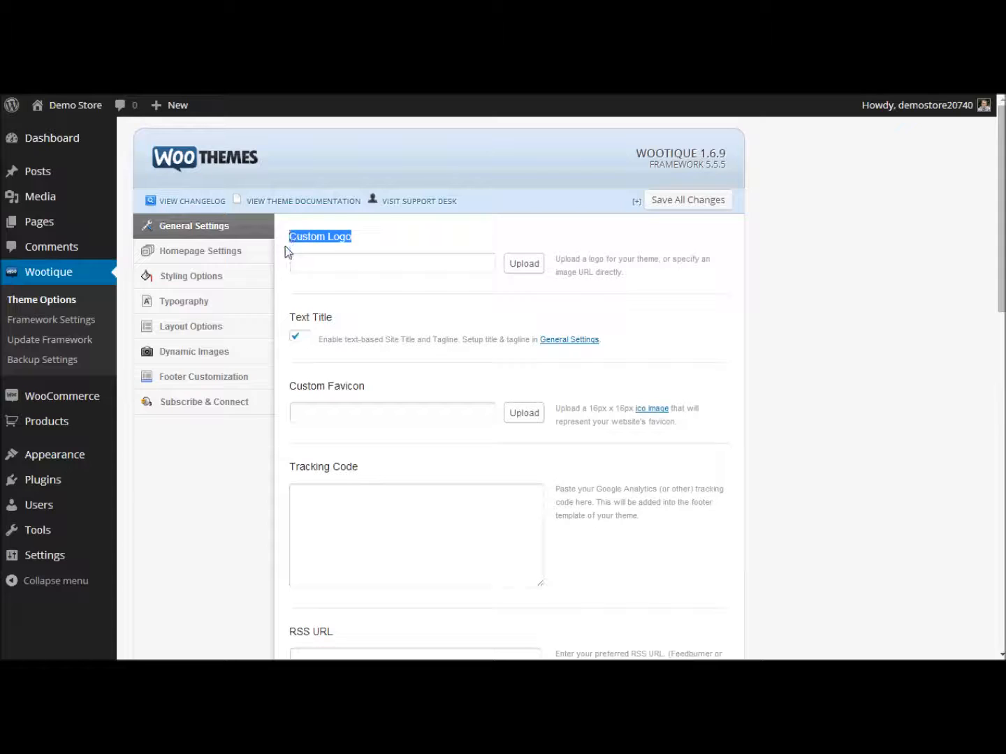
{"action": "left_click", "coordinate": [551, 233]}
{"action": "left_click_drag", "start_coordinate": [556, 272], "coordinate": [622, 273]}
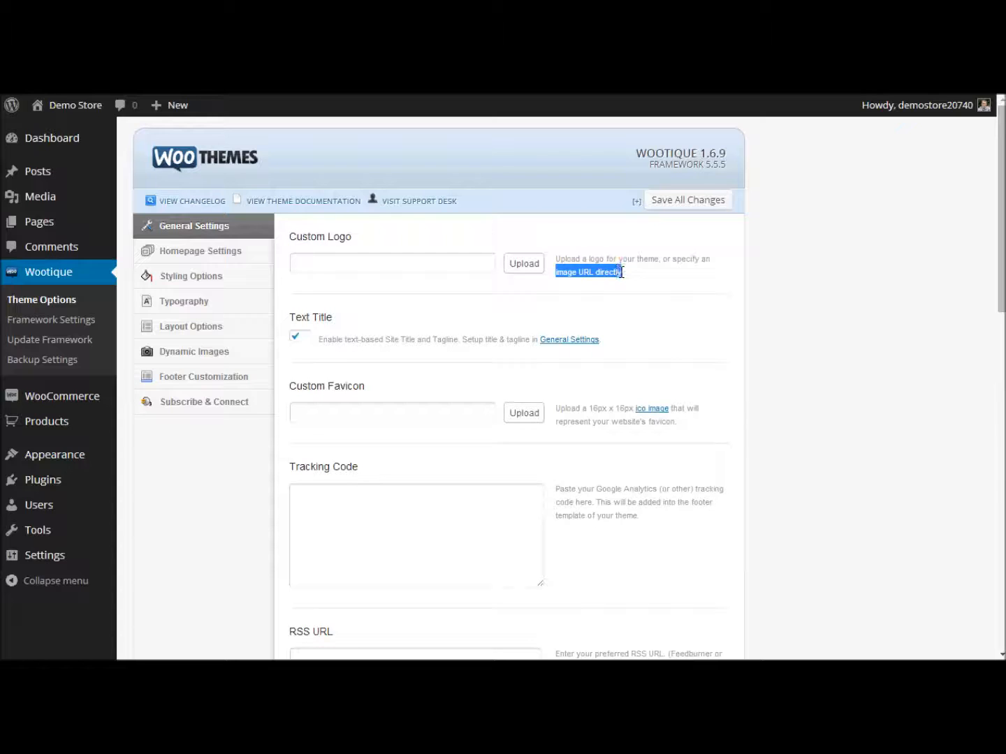
{"action": "left_click", "coordinate": [646, 282]}
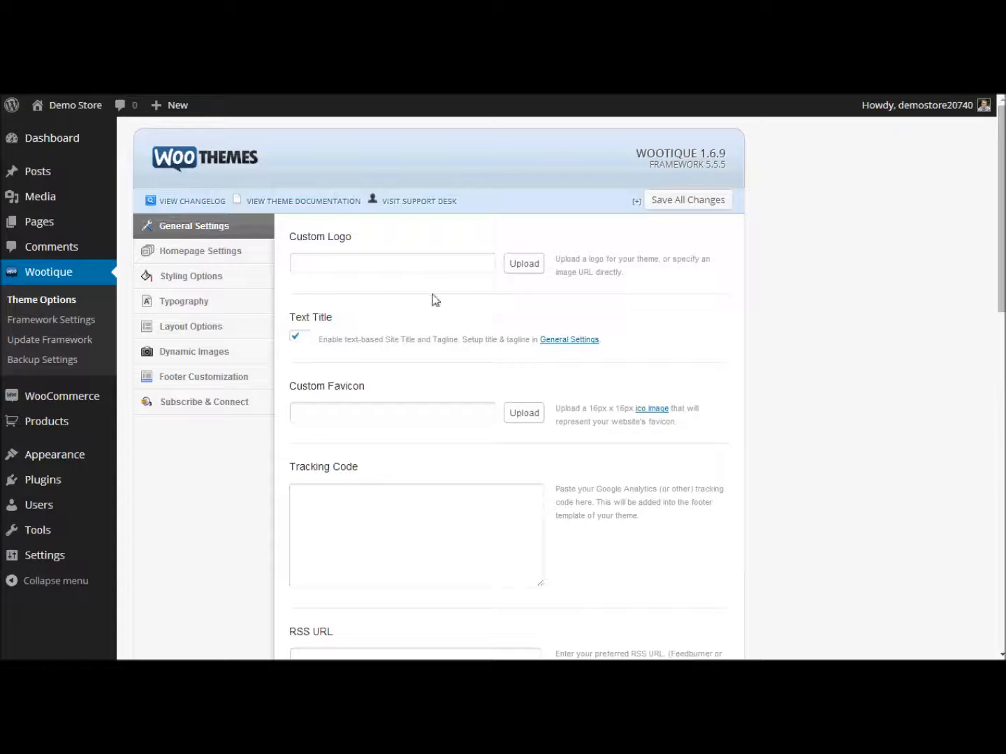
Step: Examine the Text Title option and the Tracking Code field with its description in the general settings
{"action": "left_click", "coordinate": [308, 341]}
{"action": "left_click", "coordinate": [299, 337]}
{"action": "left_click", "coordinate": [339, 503]}
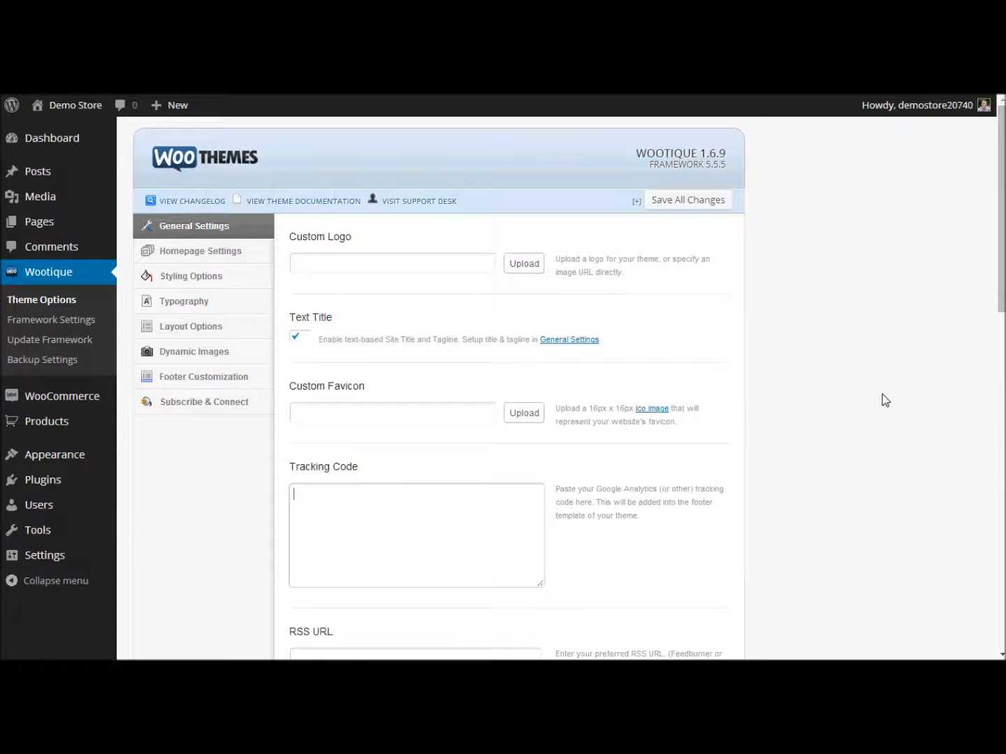
{"action": "scroll", "coordinate": [885, 400], "scroll_direction": "down", "scroll_amount": 1}
{"action": "left_click_drag", "start_coordinate": [639, 441], "coordinate": [558, 415]}
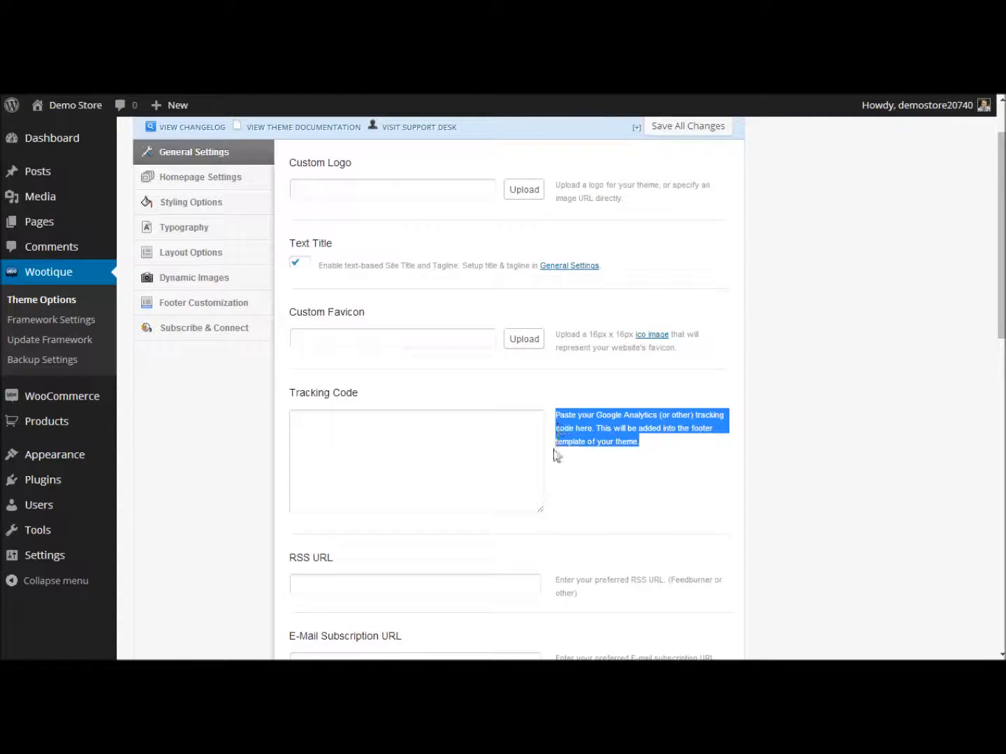
{"action": "left_click", "coordinate": [555, 473]}
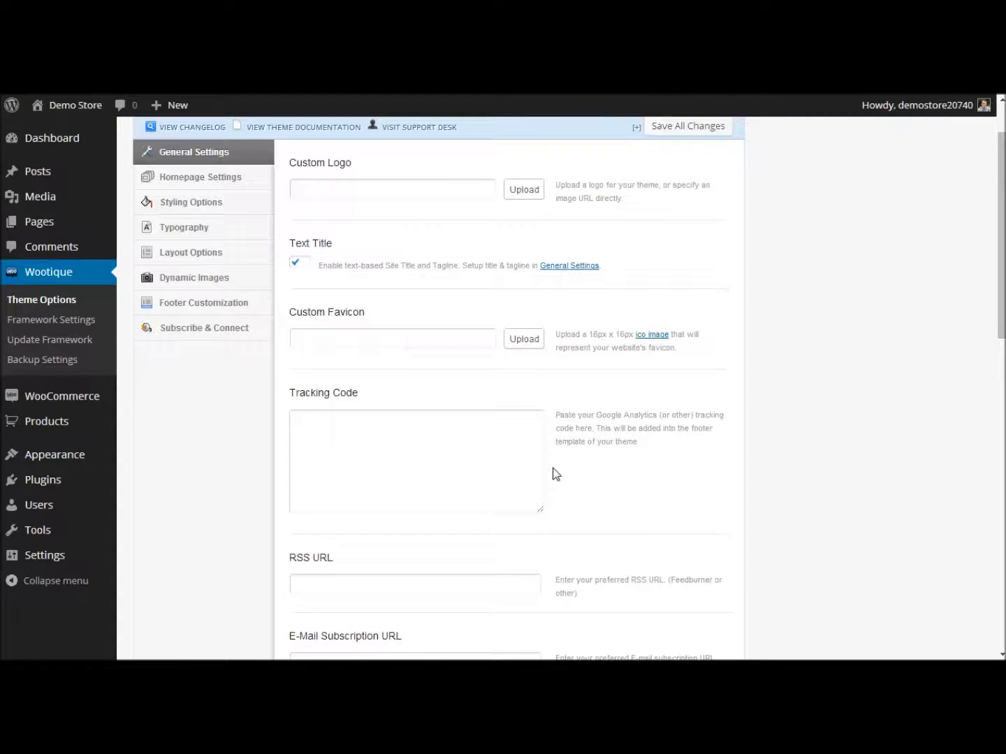
Step: Examine the RSS URL, E-Mail Subscription URL and Contact Form E-Mail fields and their descriptions
{"action": "scroll", "coordinate": [553, 472], "scroll_direction": "down", "scroll_amount": 2}
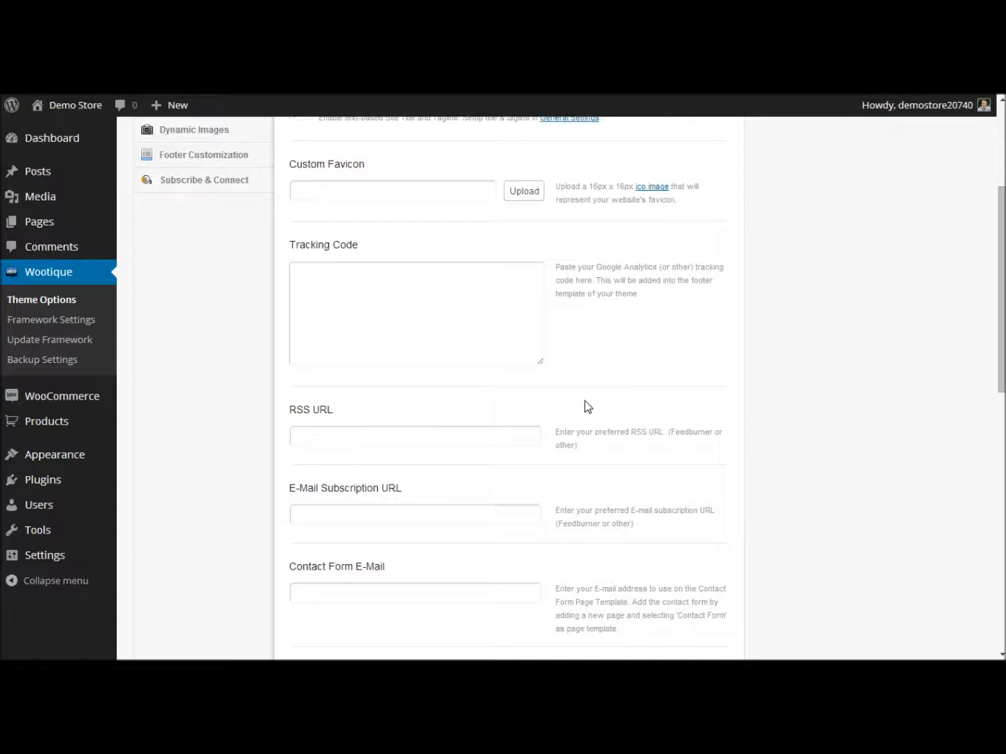
{"action": "scroll", "coordinate": [587, 407], "scroll_direction": "down", "scroll_amount": 1}
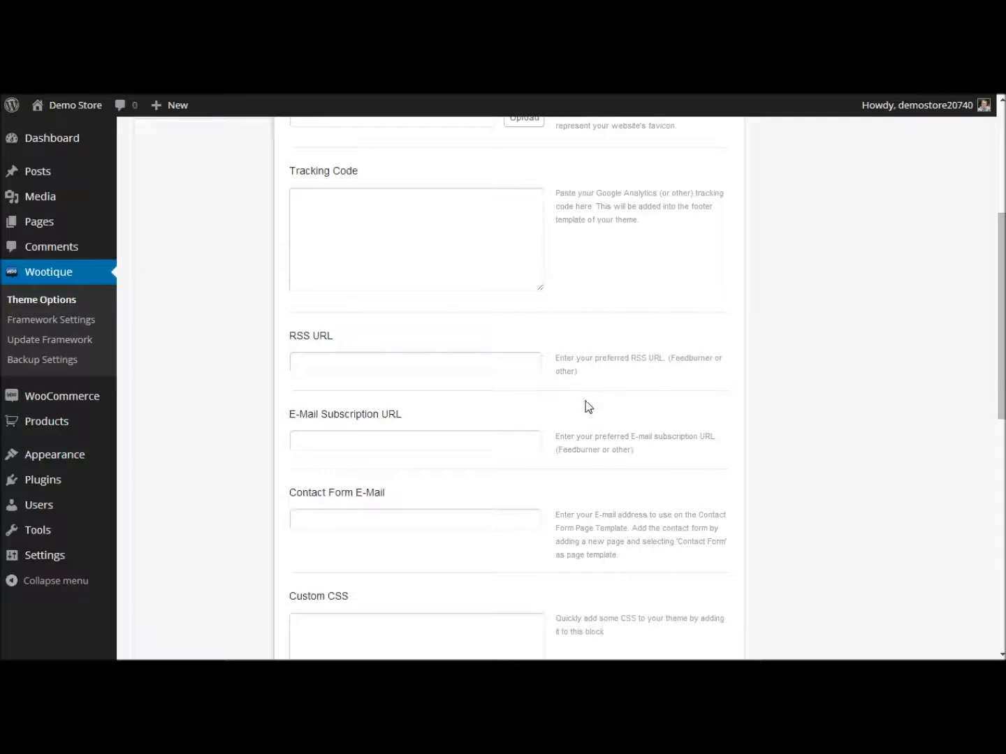
{"action": "scroll", "coordinate": [588, 406], "scroll_direction": "down", "scroll_amount": 1}
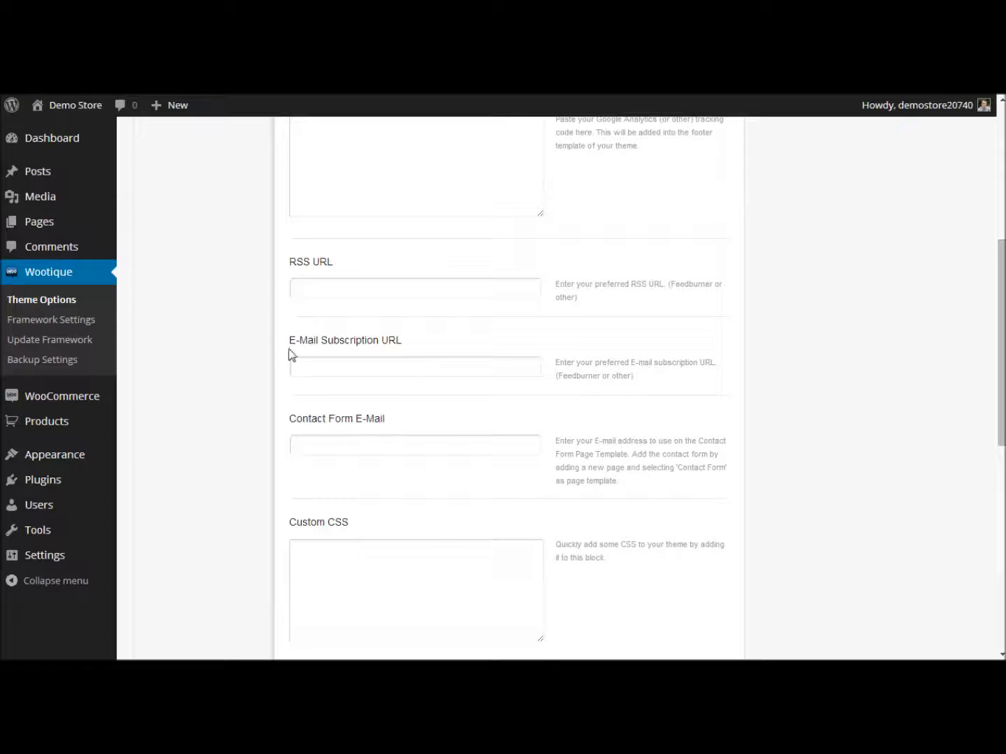
{"action": "left_click_drag", "start_coordinate": [556, 362], "coordinate": [659, 382]}
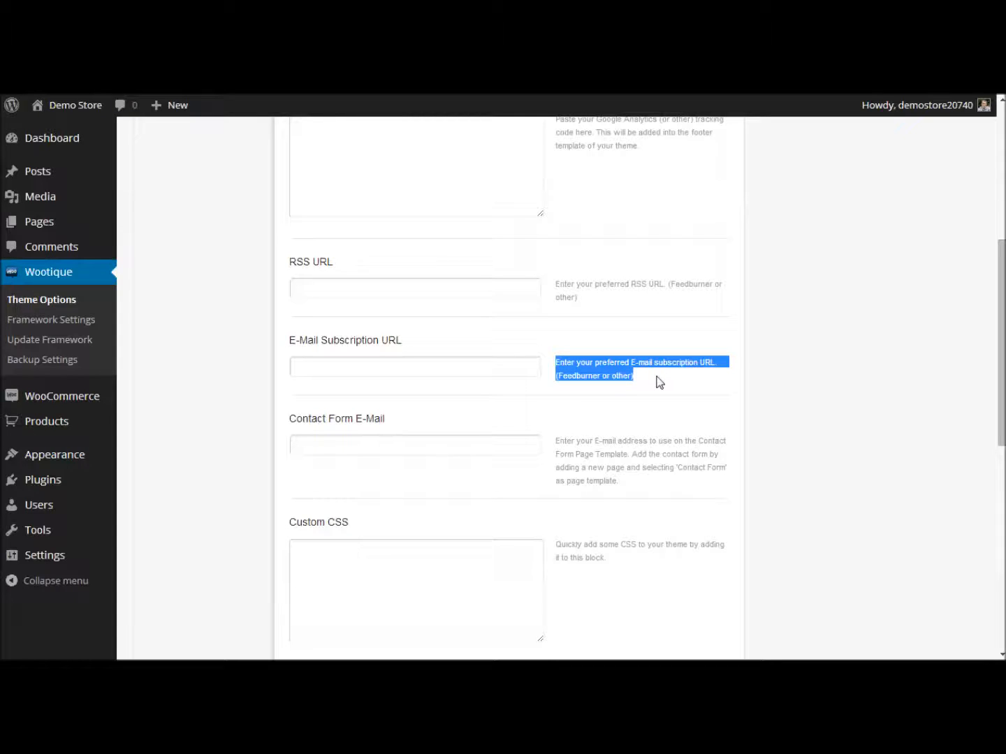
{"action": "left_click", "coordinate": [660, 382]}
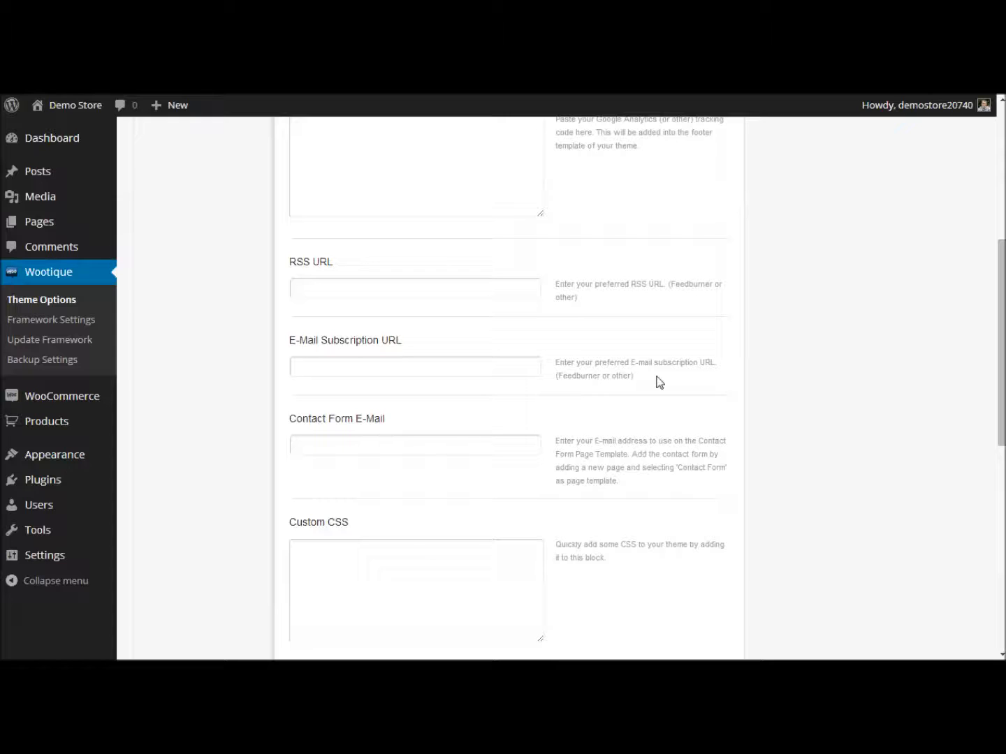
{"action": "scroll", "coordinate": [656, 380], "scroll_direction": "down", "scroll_amount": 2}
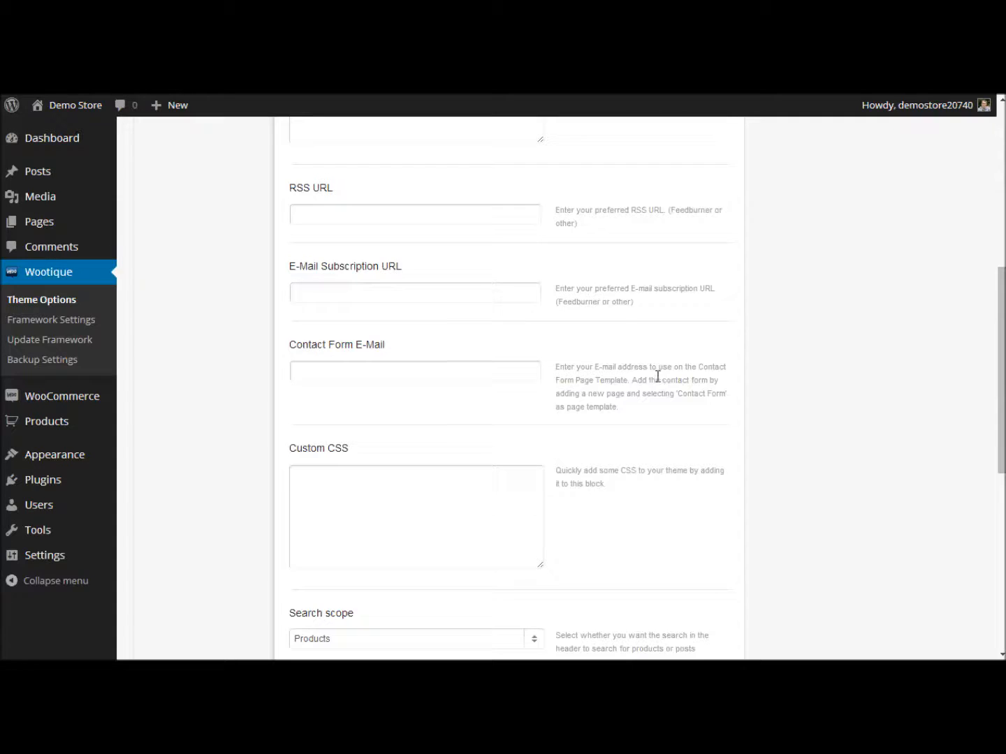
{"action": "left_click_drag", "start_coordinate": [386, 272], "coordinate": [290, 270]}
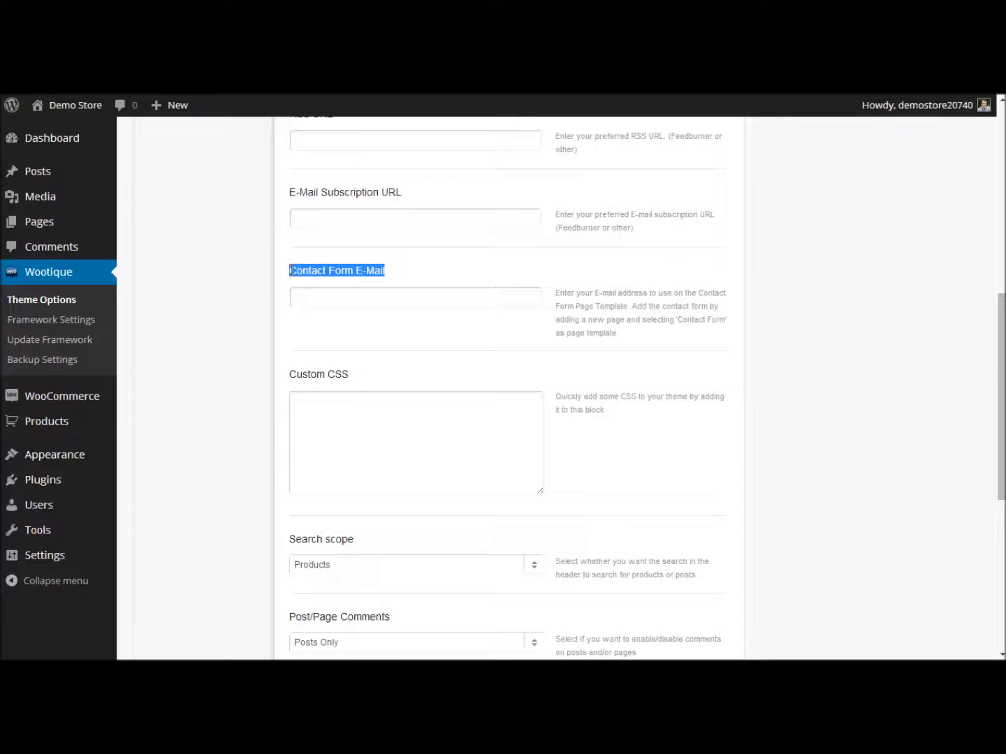
{"action": "left_click", "coordinate": [286, 270]}
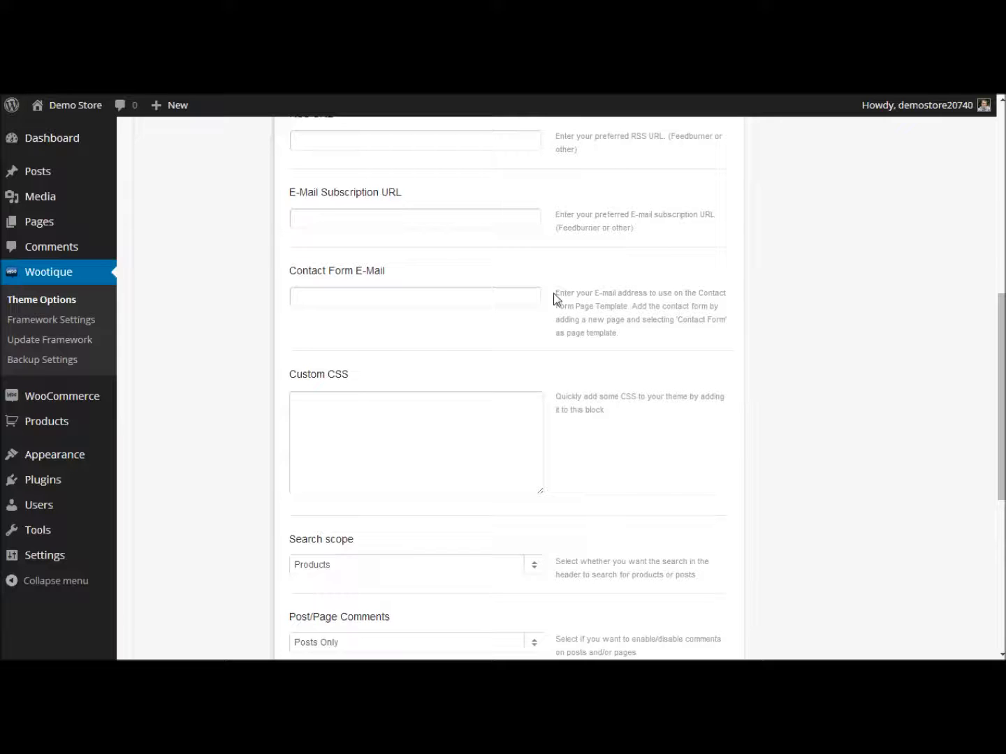
{"action": "left_click_drag", "start_coordinate": [556, 299], "coordinate": [632, 339]}
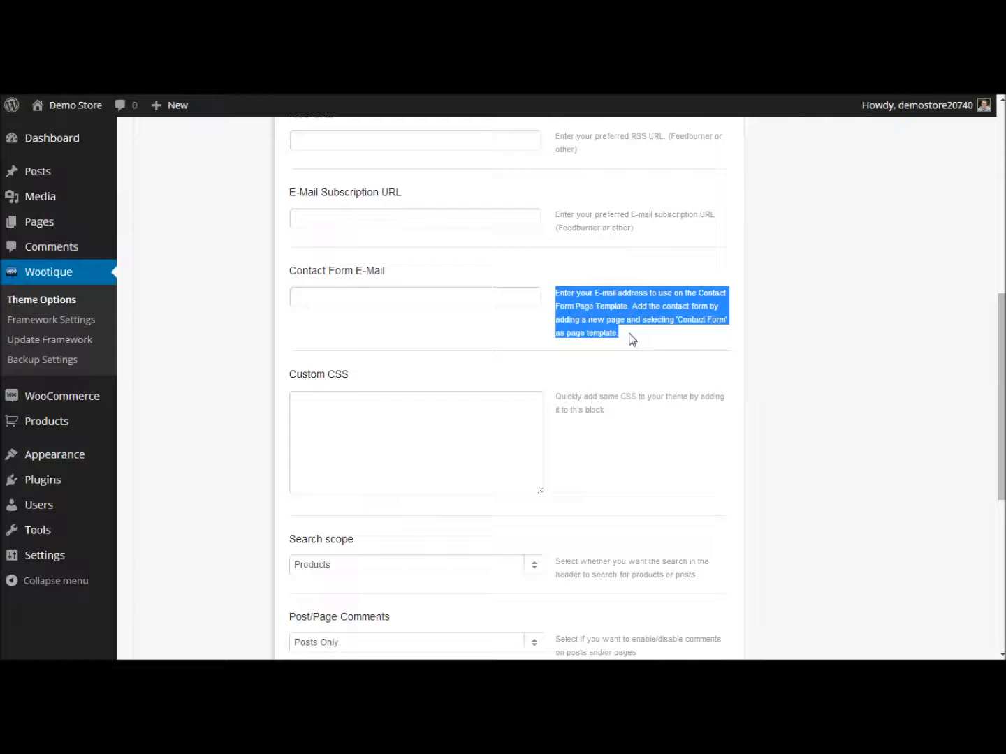
{"action": "left_click", "coordinate": [632, 340]}
Step: Examine the Custom CSS field and its description in the general settings
{"action": "scroll", "coordinate": [631, 339], "scroll_direction": "down", "scroll_amount": 1}
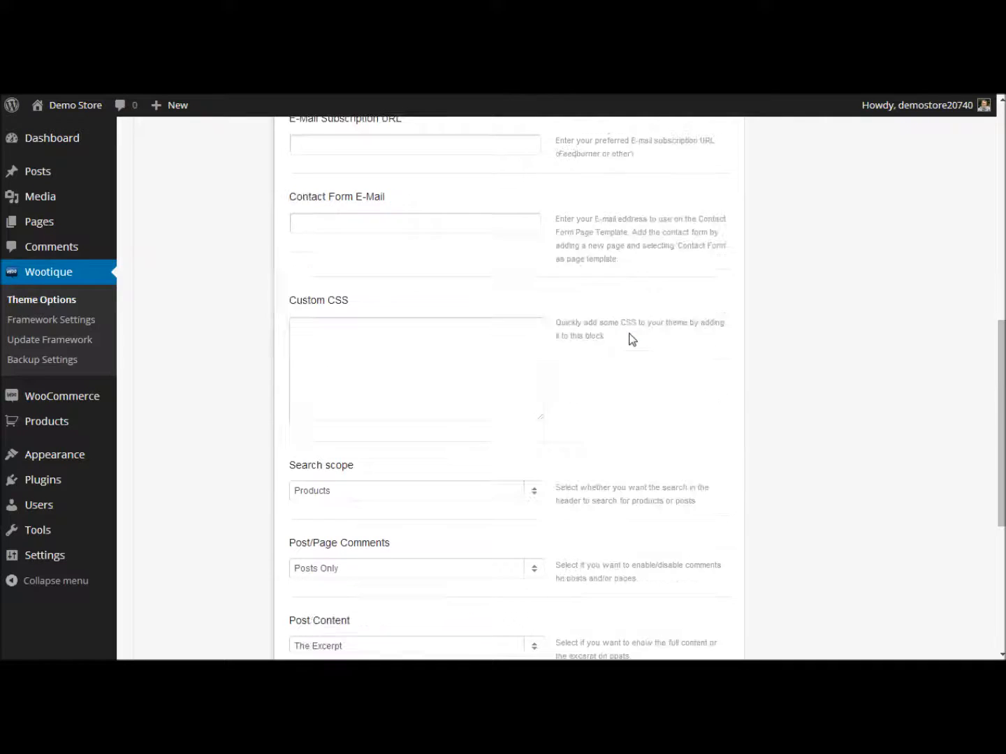
{"action": "scroll", "coordinate": [491, 247], "scroll_direction": "down", "scroll_amount": 1}
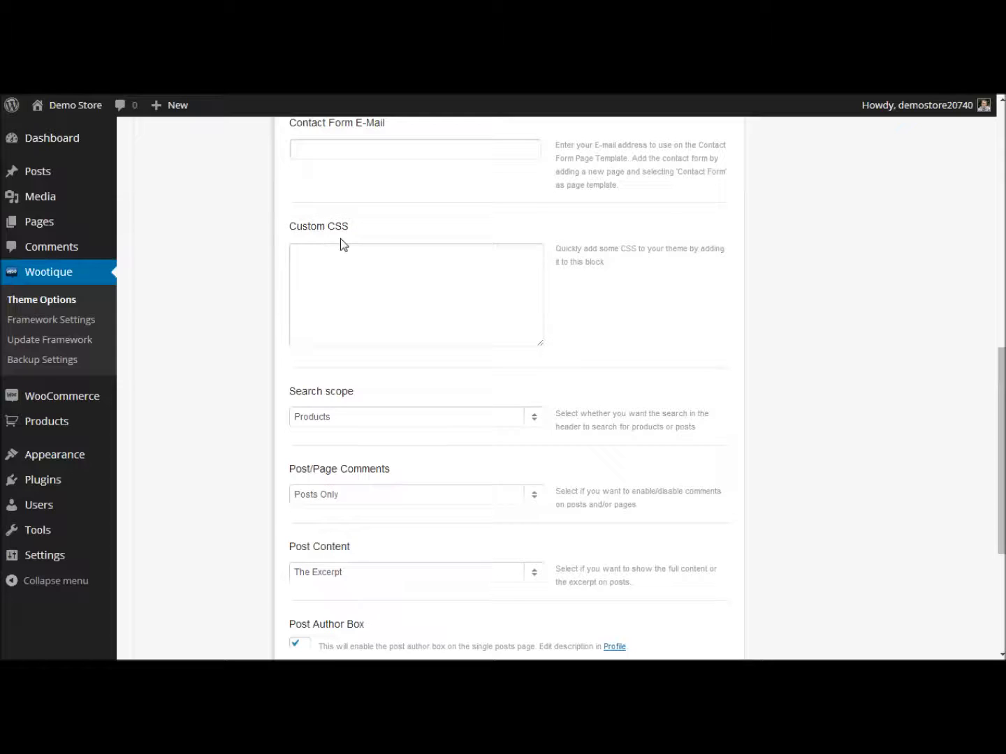
{"action": "left_click_drag", "start_coordinate": [353, 232], "coordinate": [285, 229]}
{"action": "left_click", "coordinate": [285, 229]}
{"action": "left_click_drag", "start_coordinate": [556, 249], "coordinate": [624, 272]}
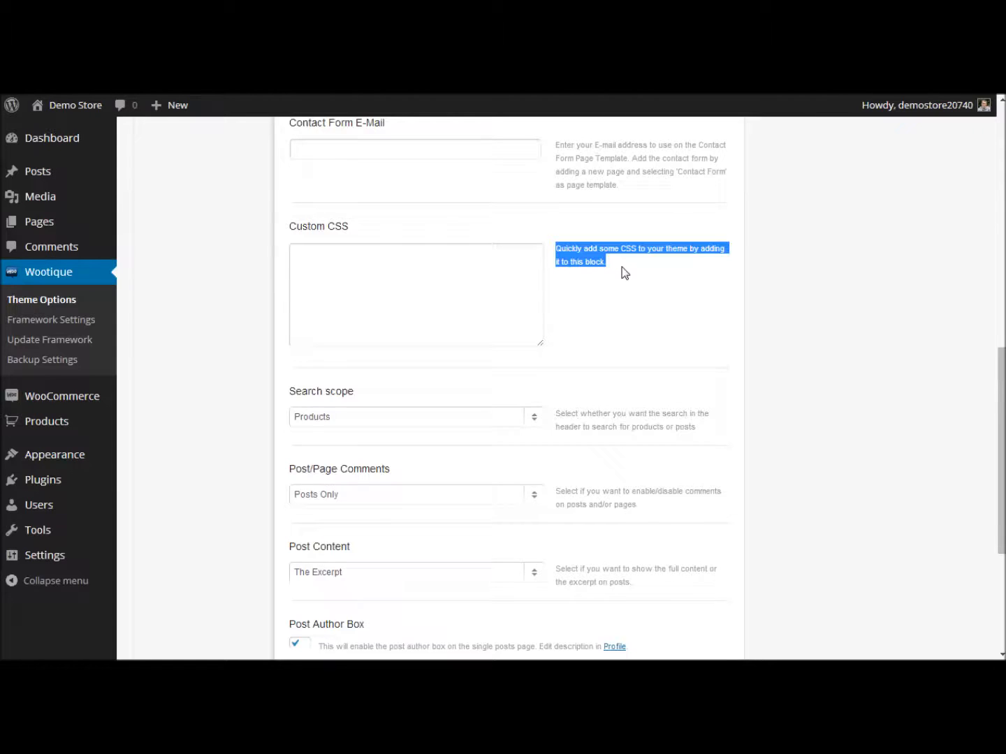
{"action": "left_click", "coordinate": [622, 267]}
{"action": "scroll", "coordinate": [595, 271], "scroll_direction": "up", "scroll_amount": 1}
{"action": "scroll", "coordinate": [533, 302], "scroll_direction": "down", "scroll_amount": 1}
{"action": "scroll", "coordinate": [489, 300], "scroll_direction": "down", "scroll_amount": 1}
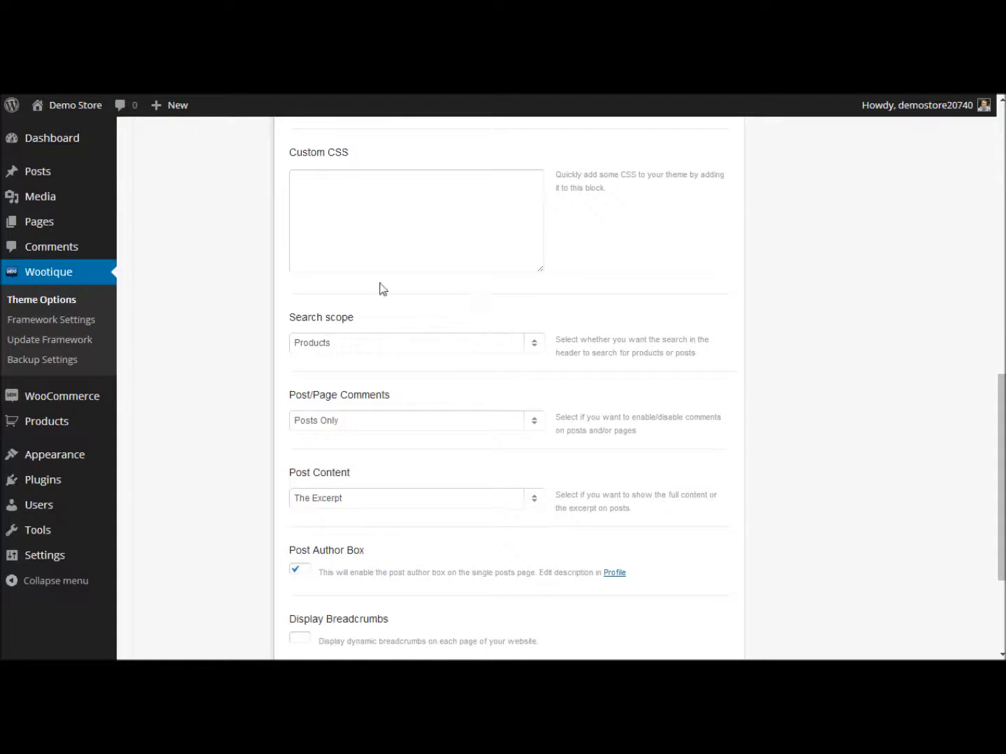
Step: Review the choices available for Search scope and Post/Page Comments, leaving them at Products and Posts Only
{"action": "left_click_drag", "start_coordinate": [286, 321], "coordinate": [370, 318]}
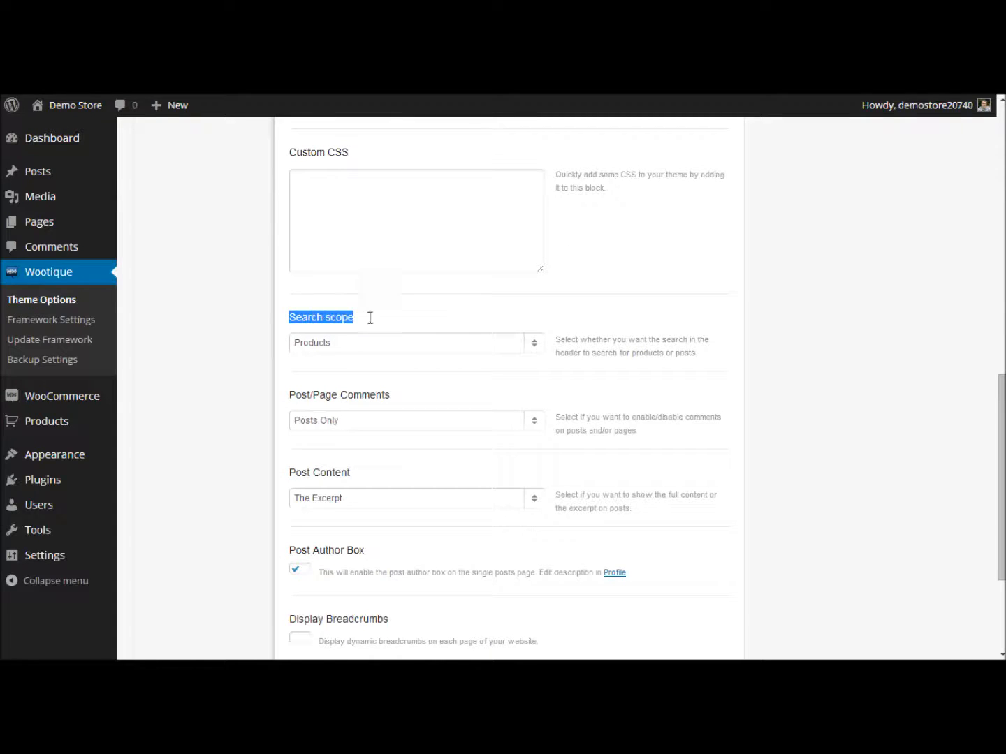
{"action": "left_click", "coordinate": [535, 343]}
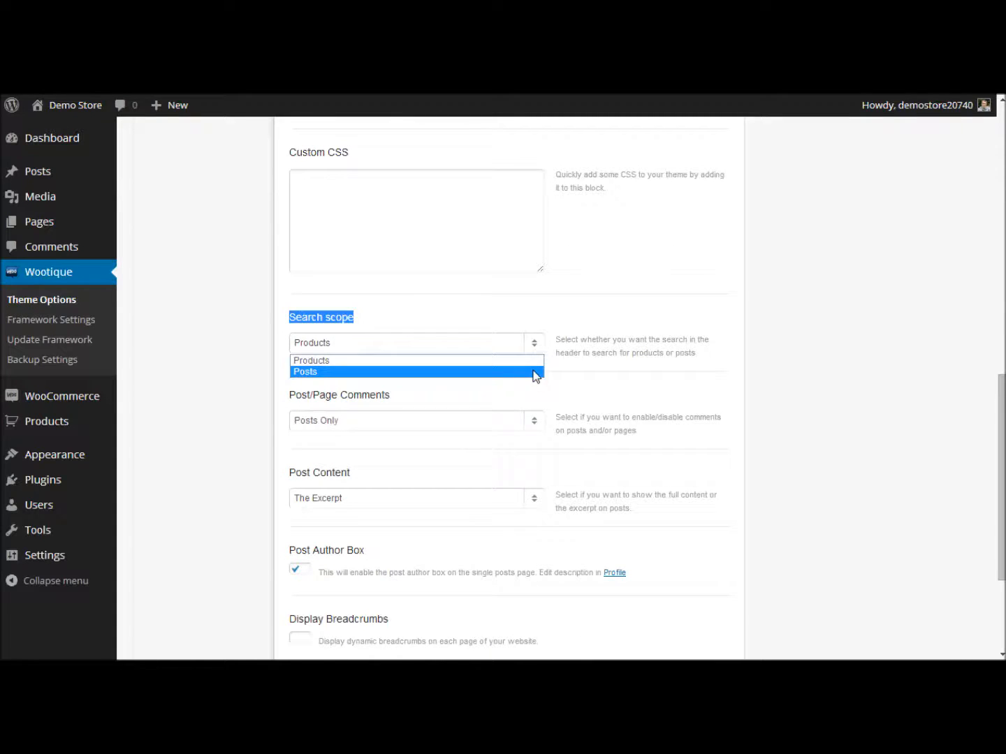
{"action": "left_click", "coordinate": [535, 360]}
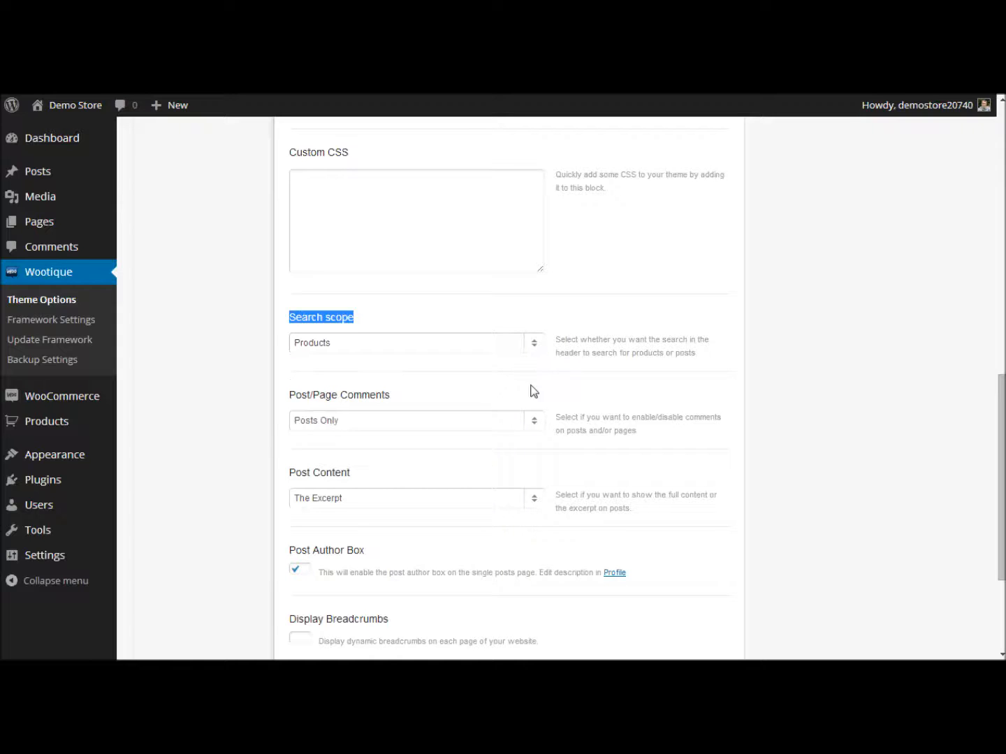
{"action": "left_click", "coordinate": [467, 392]}
{"action": "left_click_drag", "start_coordinate": [467, 393], "coordinate": [274, 399]}
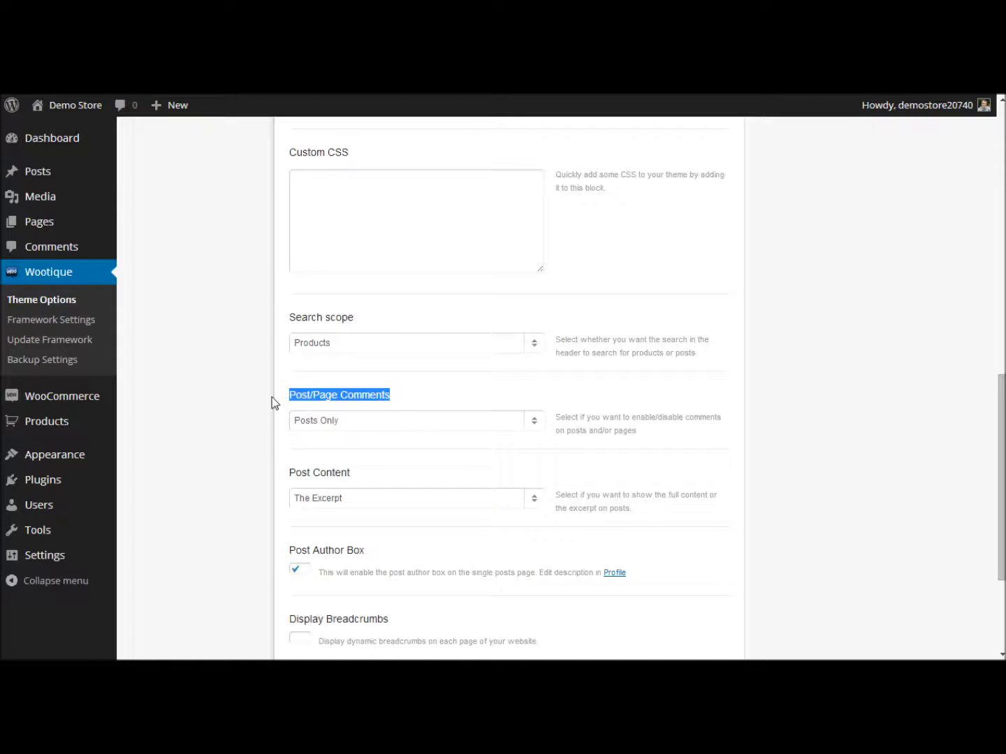
{"action": "left_click", "coordinate": [535, 421]}
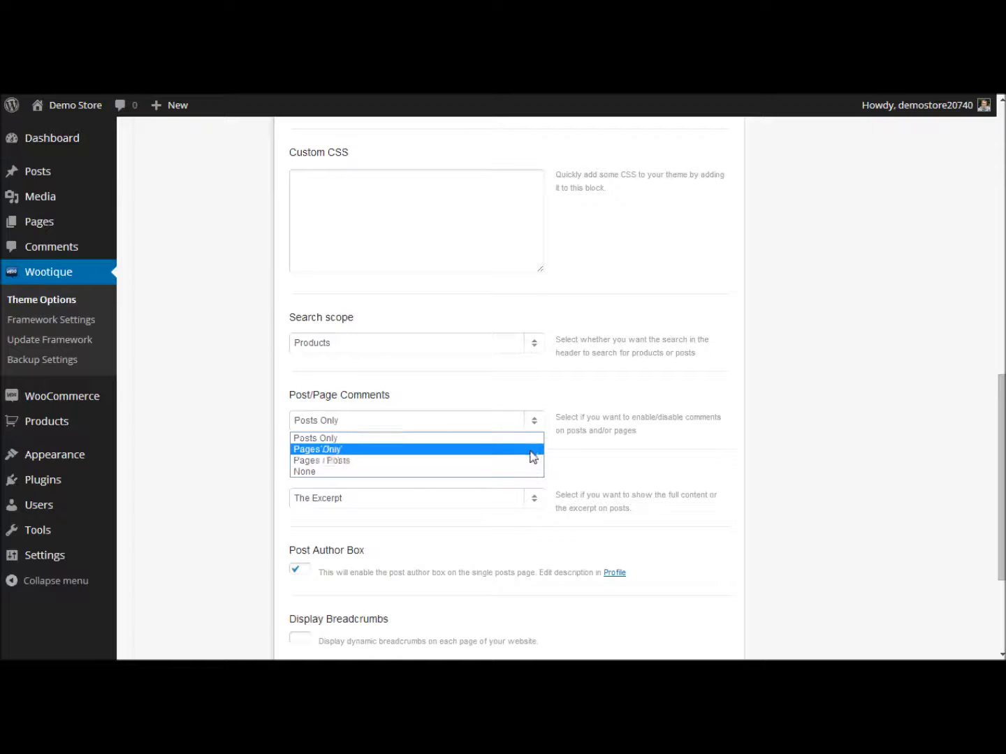
{"action": "left_click", "coordinate": [535, 423]}
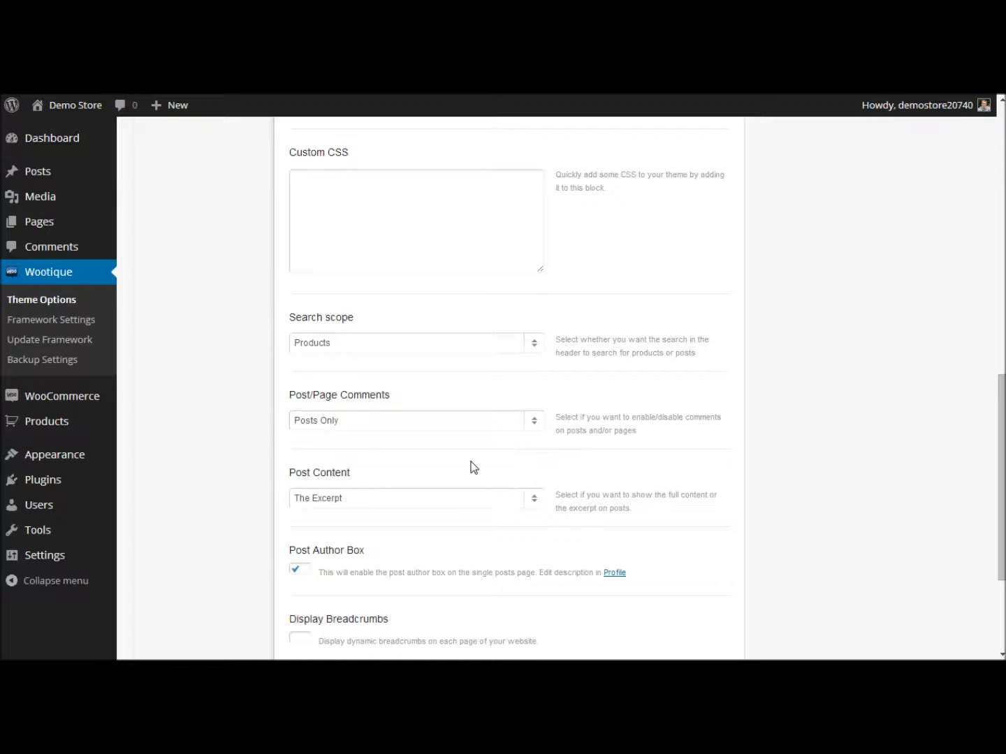
Step: Review the choices available for Post Content, leaving it at The Excerpt
{"action": "left_click_drag", "start_coordinate": [389, 472], "coordinate": [287, 473]}
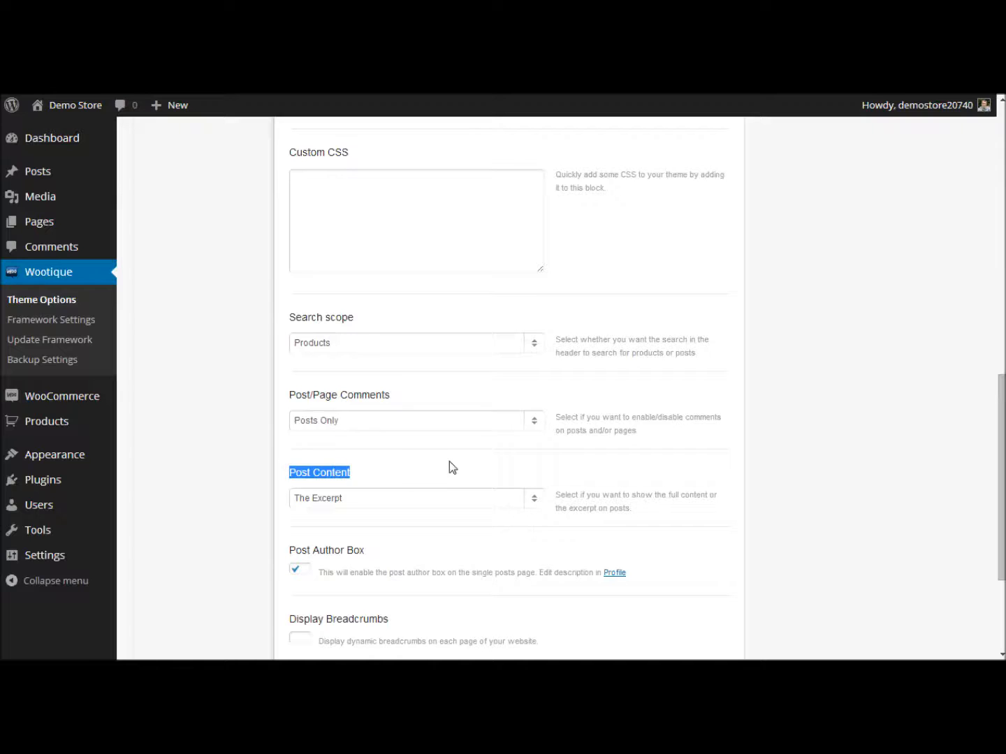
{"action": "left_click", "coordinate": [533, 496]}
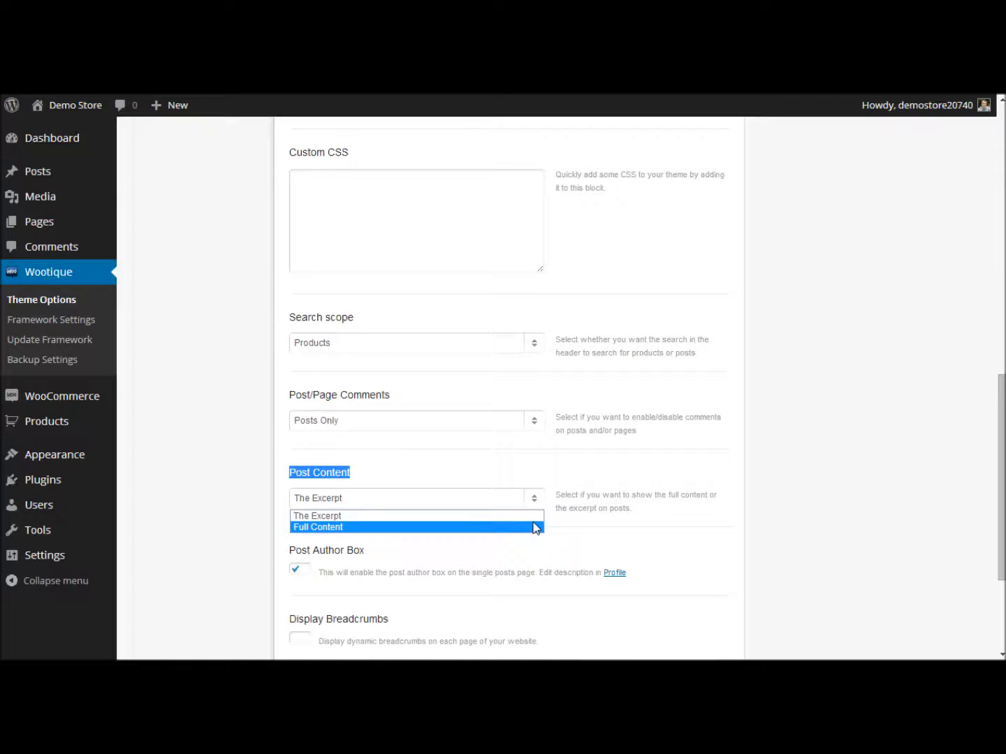
{"action": "left_click", "coordinate": [534, 500]}
{"action": "left_click", "coordinate": [559, 478]}
Step: Keep the Post Author Box enabled and turn on Display Breadcrumbs
{"action": "scroll", "coordinate": [558, 475], "scroll_direction": "down", "scroll_amount": 3}
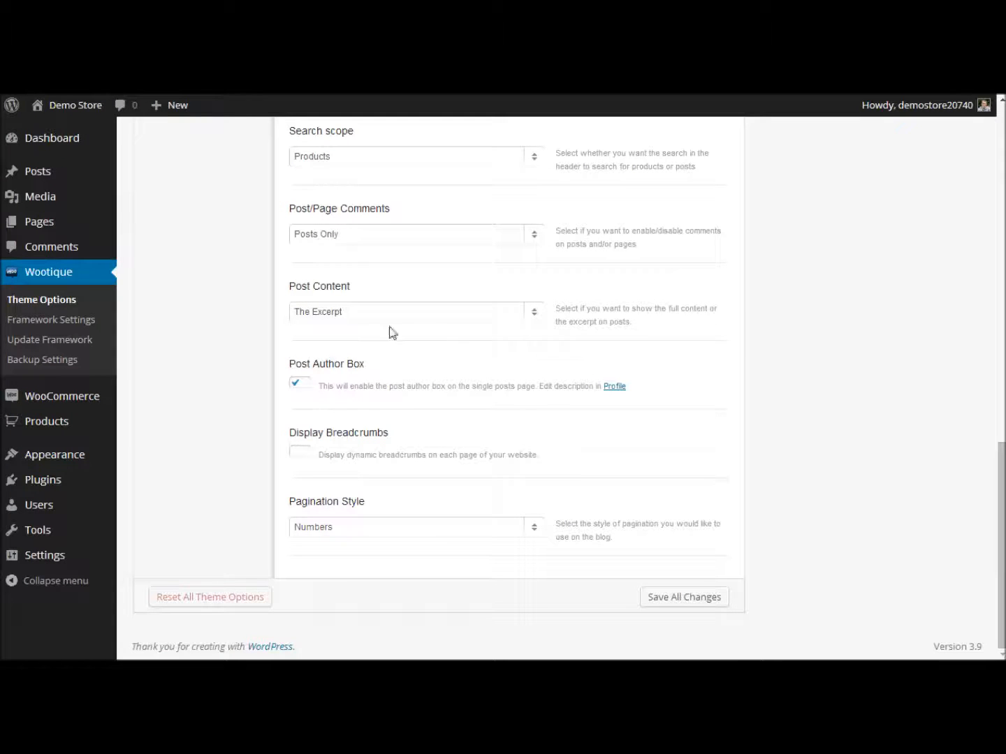
{"action": "left_click", "coordinate": [298, 385]}
{"action": "left_click", "coordinate": [298, 389]}
{"action": "left_click", "coordinate": [299, 452]}
Step: Review the Pagination Style choices, keep Numbers, and save all theme option changes
{"action": "left_click_drag", "start_coordinate": [358, 501], "coordinate": [279, 506]}
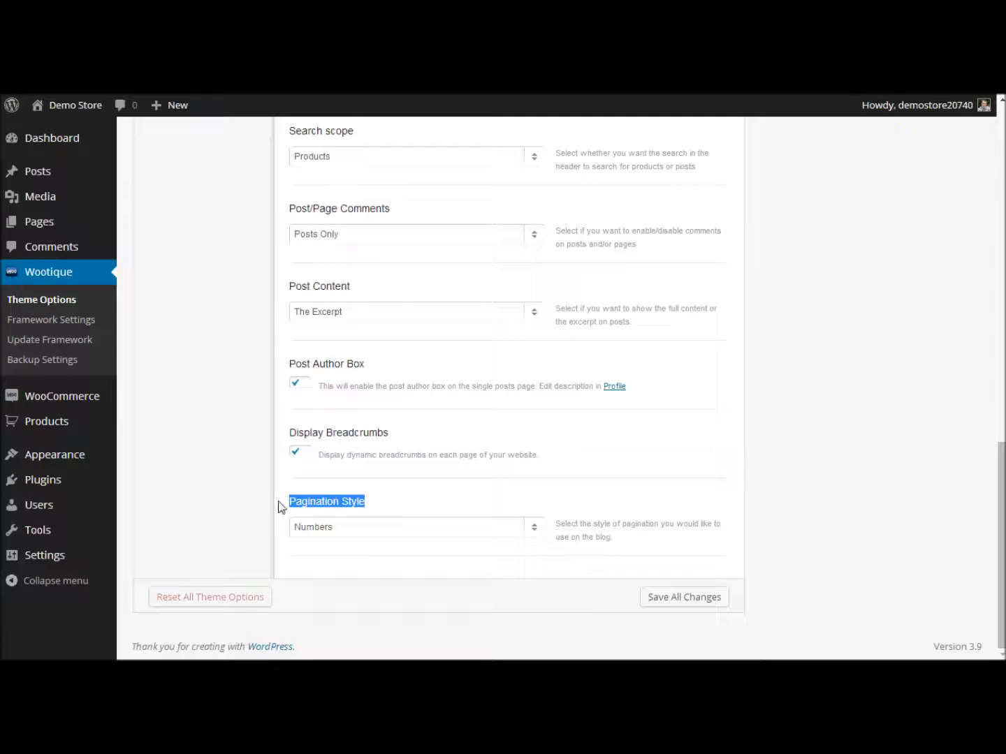
{"action": "left_click", "coordinate": [535, 533]}
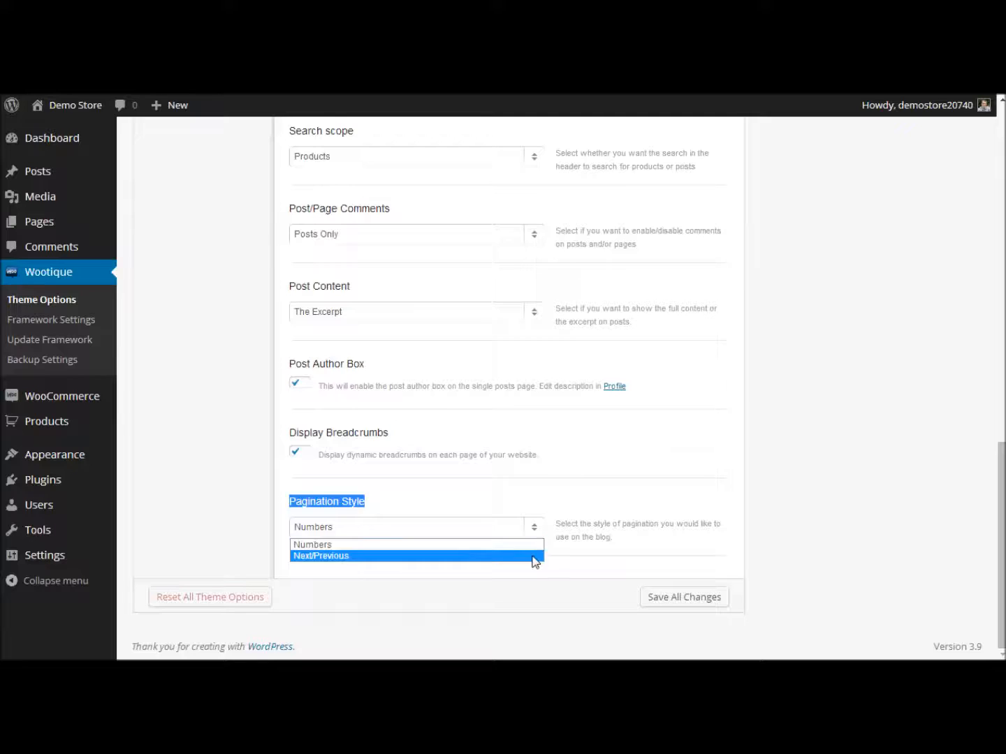
{"action": "left_click", "coordinate": [536, 532]}
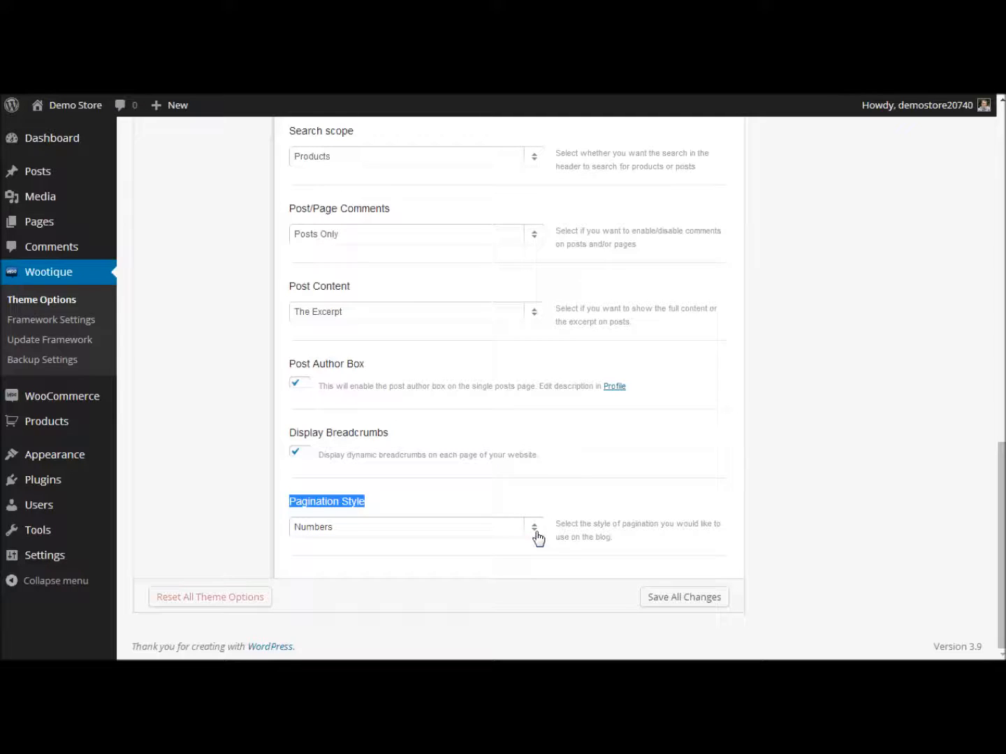
{"action": "left_click", "coordinate": [665, 598]}
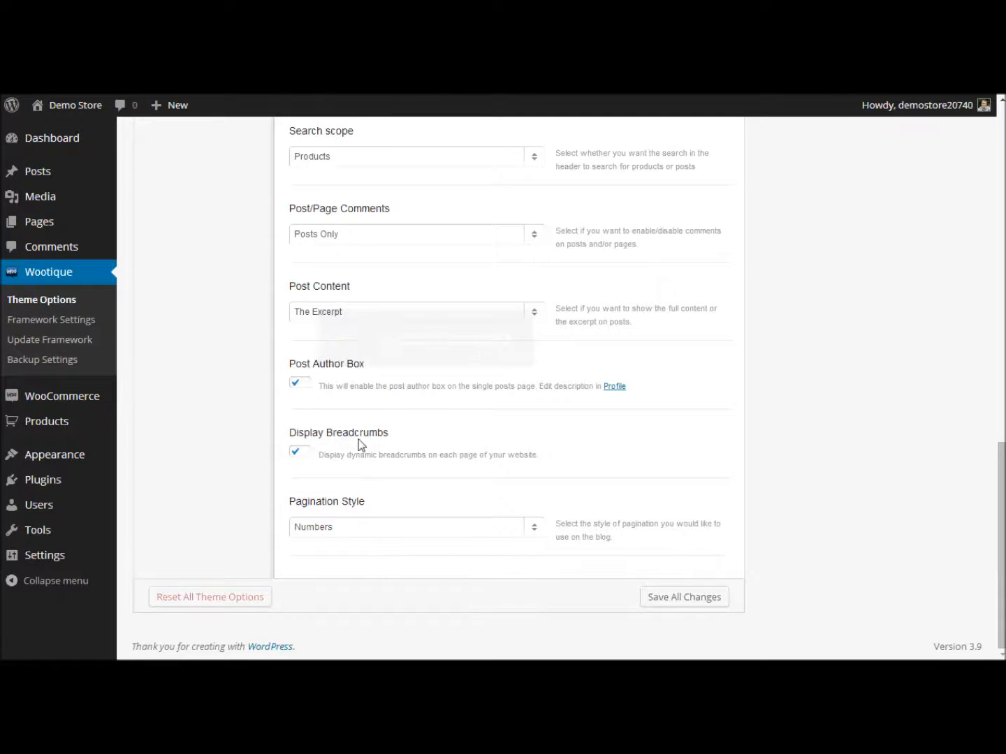
{"action": "scroll", "coordinate": [160, 338], "scroll_direction": "up", "scroll_amount": 10}
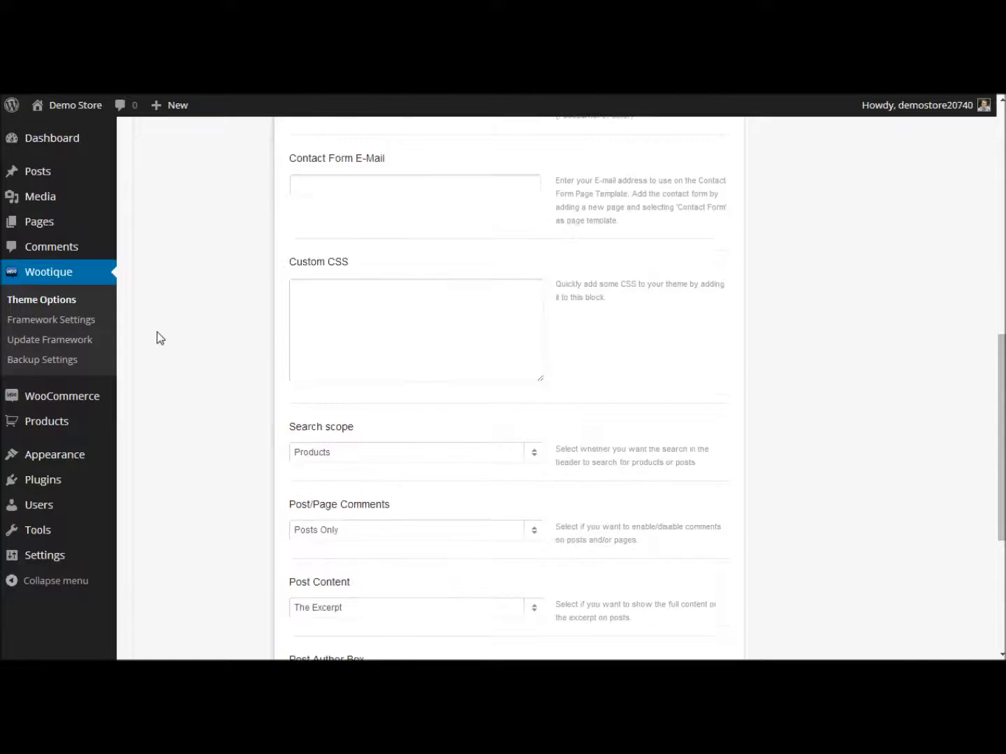
{"action": "scroll", "coordinate": [162, 338], "scroll_direction": "up", "scroll_amount": 3}
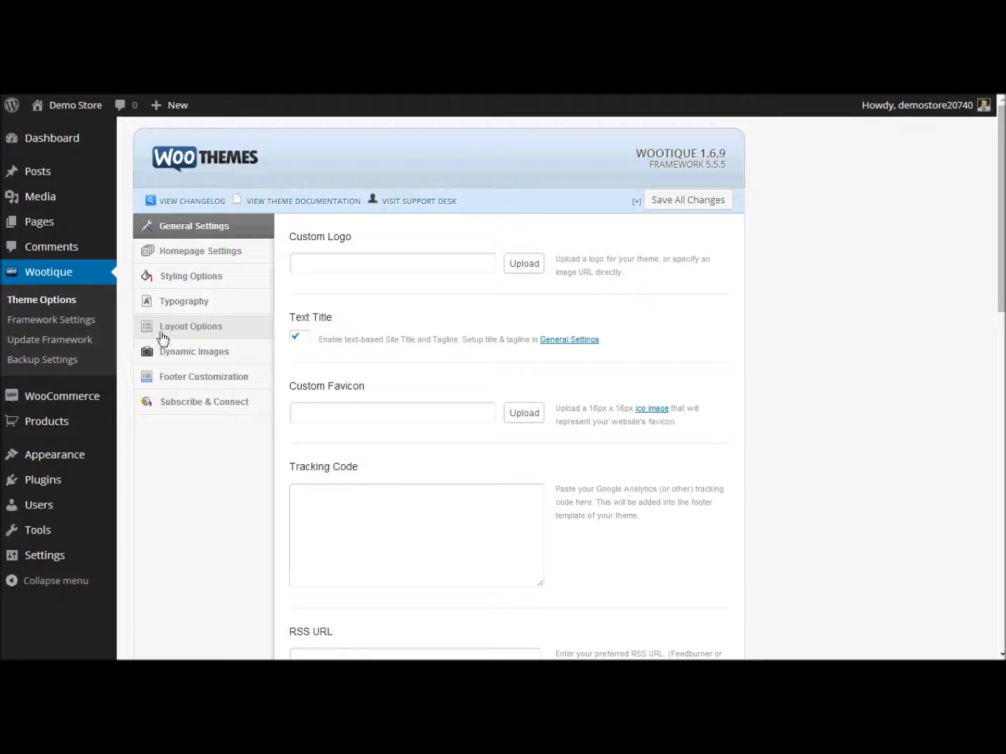
Step: In the Homepage Settings, turn off the latest post above the slider and keep Homepage Featured Products at Slider
{"action": "left_click", "coordinate": [197, 258]}
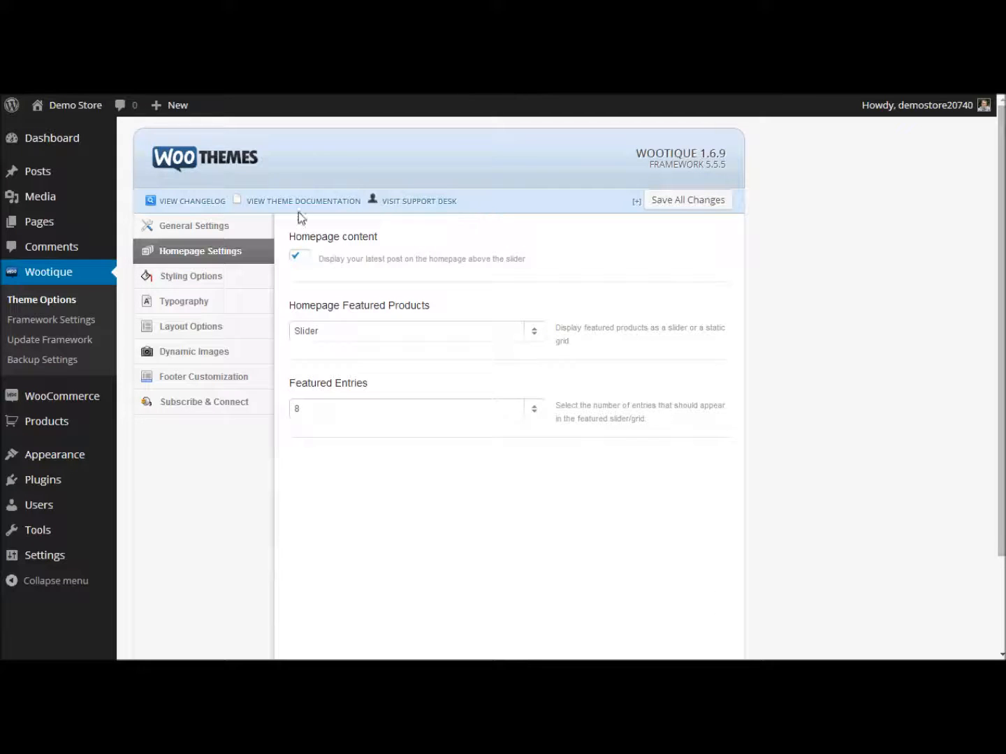
{"action": "left_click", "coordinate": [299, 260]}
{"action": "left_click", "coordinate": [534, 333]}
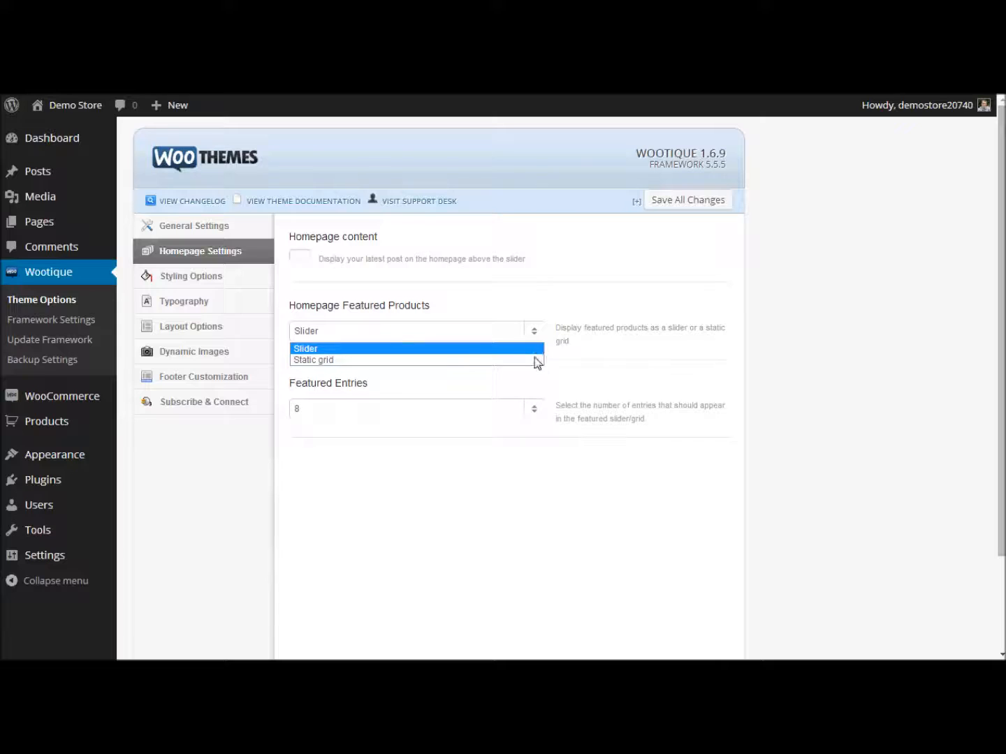
{"action": "left_click", "coordinate": [535, 335]}
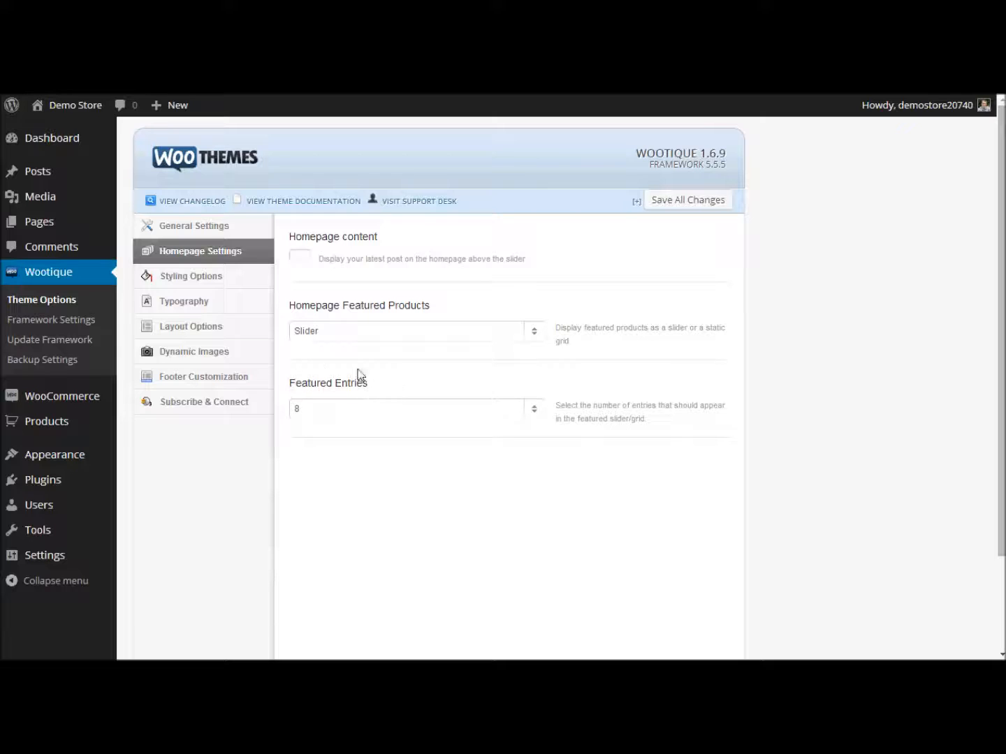
Step: Review the Featured Entries choices, keep 8, and save all theme option changes
{"action": "left_click", "coordinate": [534, 411]}
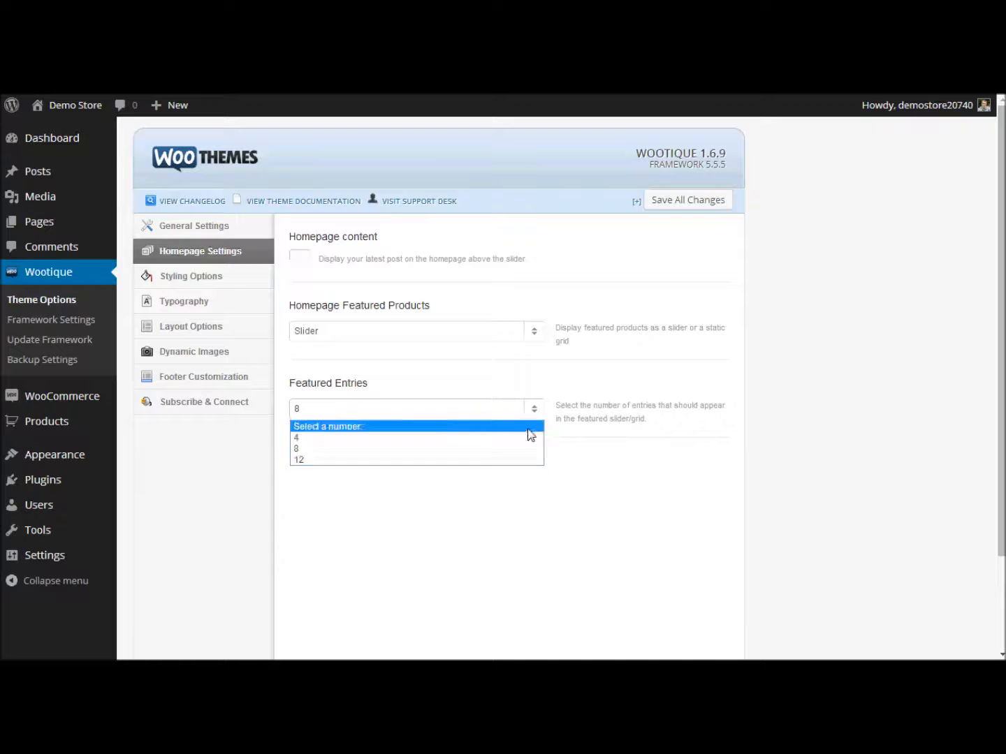
{"action": "key", "text": "Escape"}
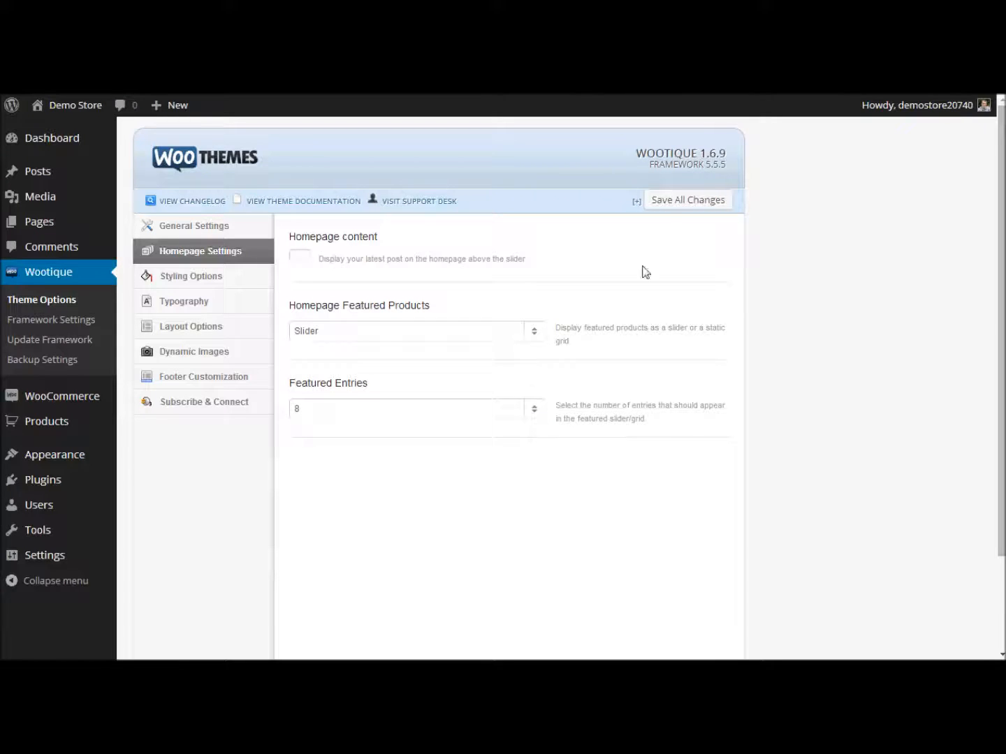
{"action": "left_click", "coordinate": [662, 207]}
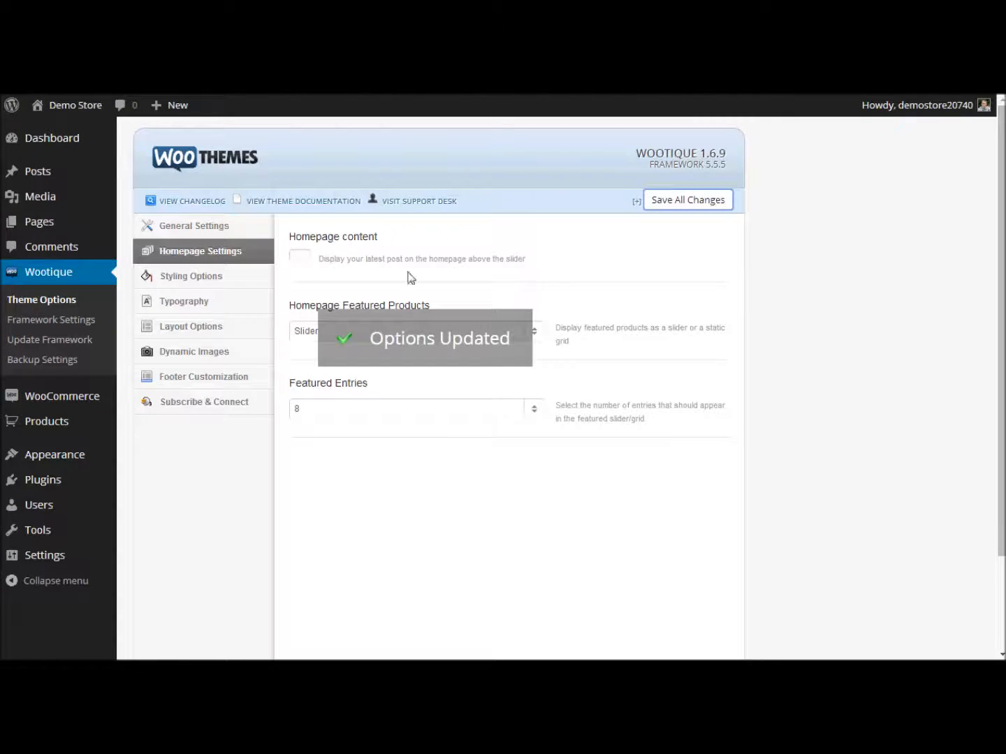
Step: Open the Styling Options, read the Menu/Footer Opacity setting, and visit the Demo Store site
{"action": "left_click", "coordinate": [214, 279]}
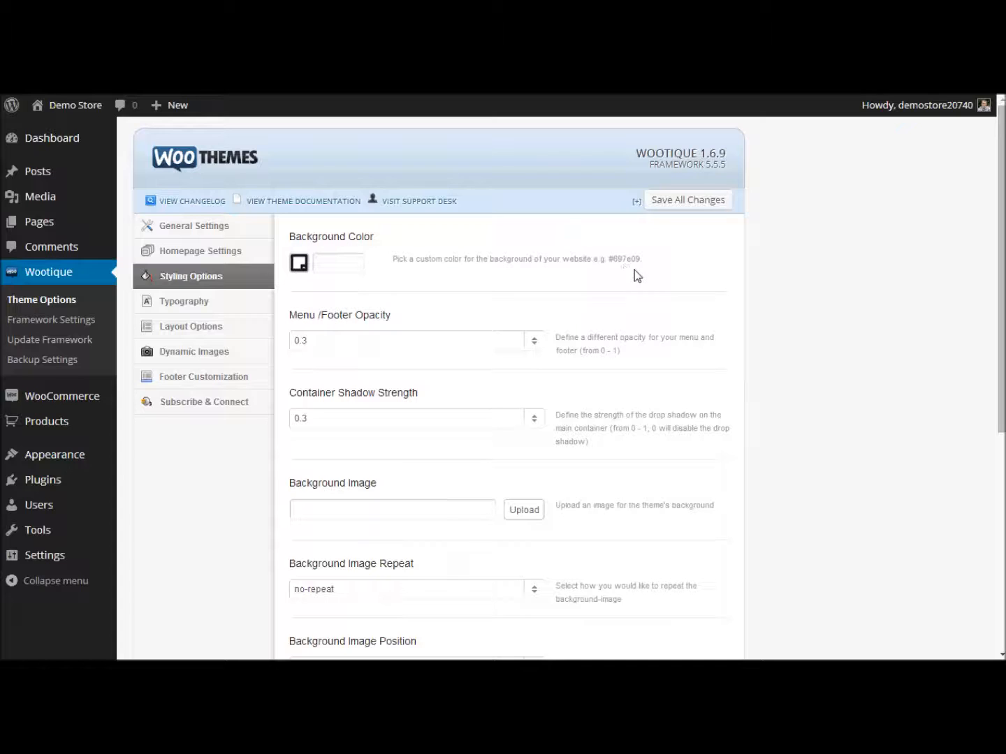
{"action": "left_click_drag", "start_coordinate": [620, 352], "coordinate": [582, 341]}
{"action": "left_click", "coordinate": [445, 380]}
{"action": "mouse_move", "coordinate": [90, 112]}
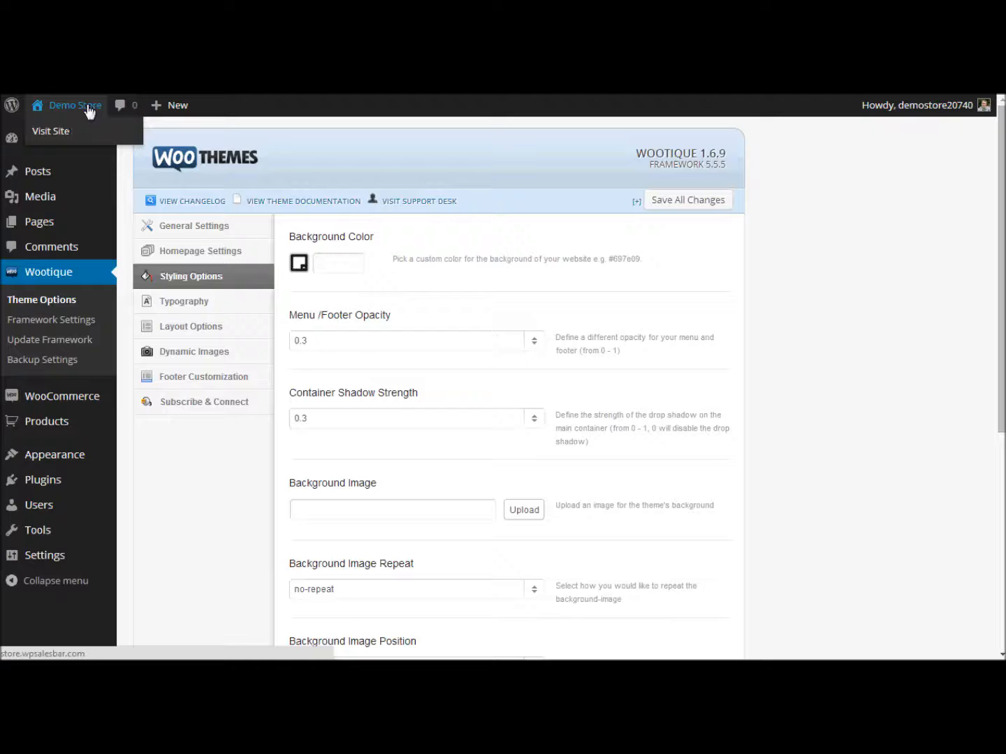
{"action": "left_click", "coordinate": [60, 132]}
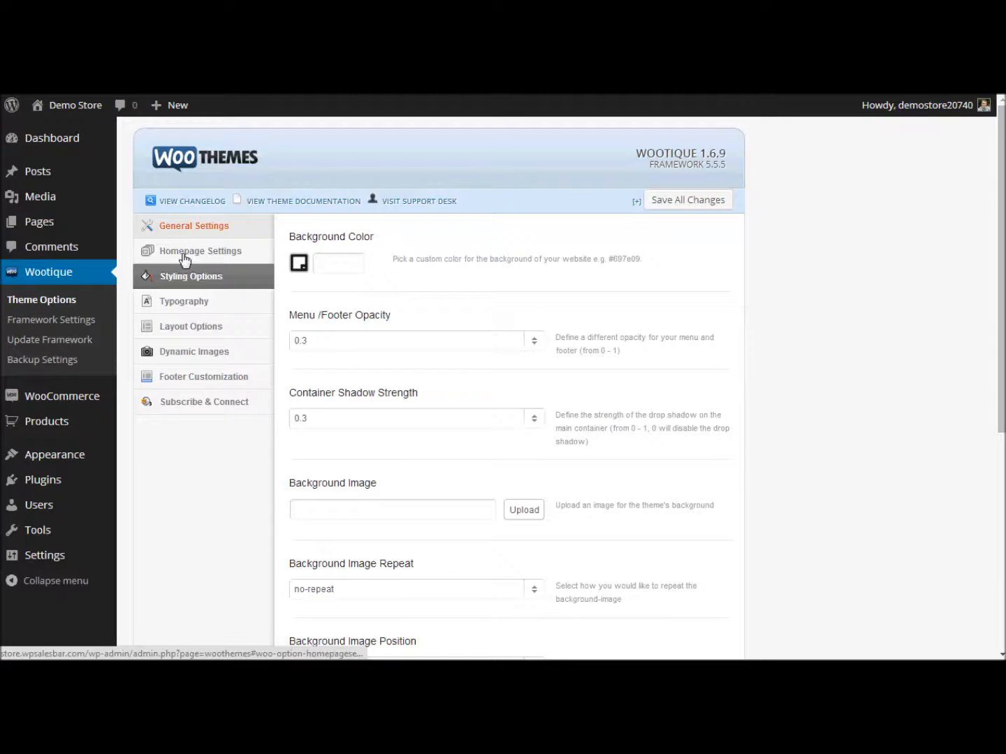
Step: Set the Menu/Footer Opacity to 0.9 and save the theme options
{"action": "left_click", "coordinate": [531, 341]}
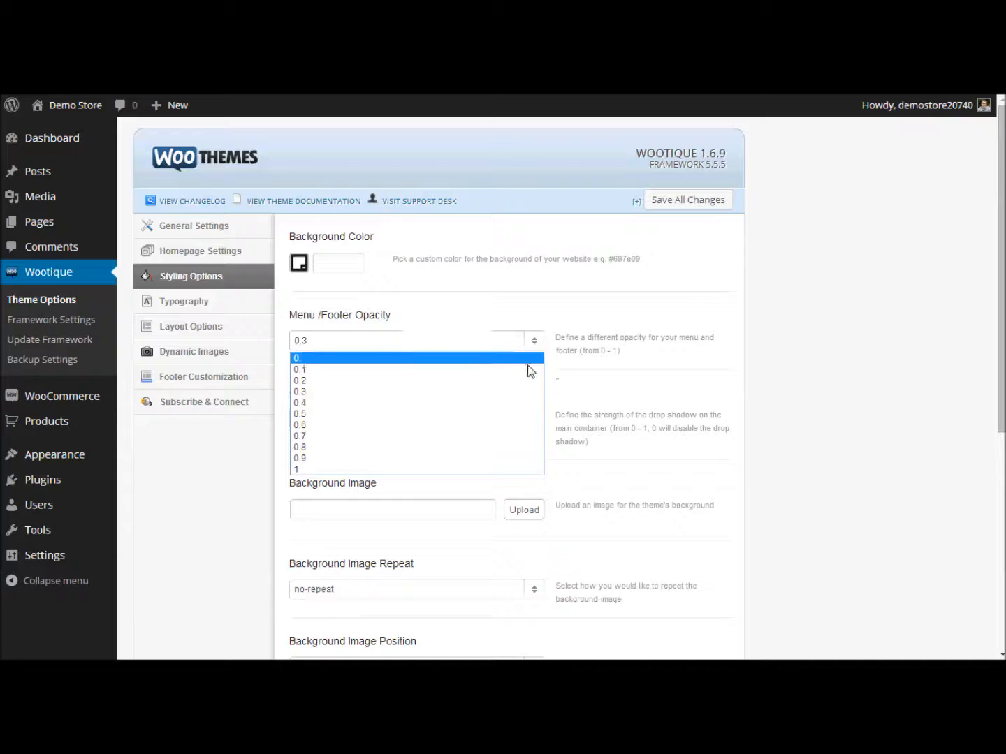
{"action": "left_click", "coordinate": [509, 459]}
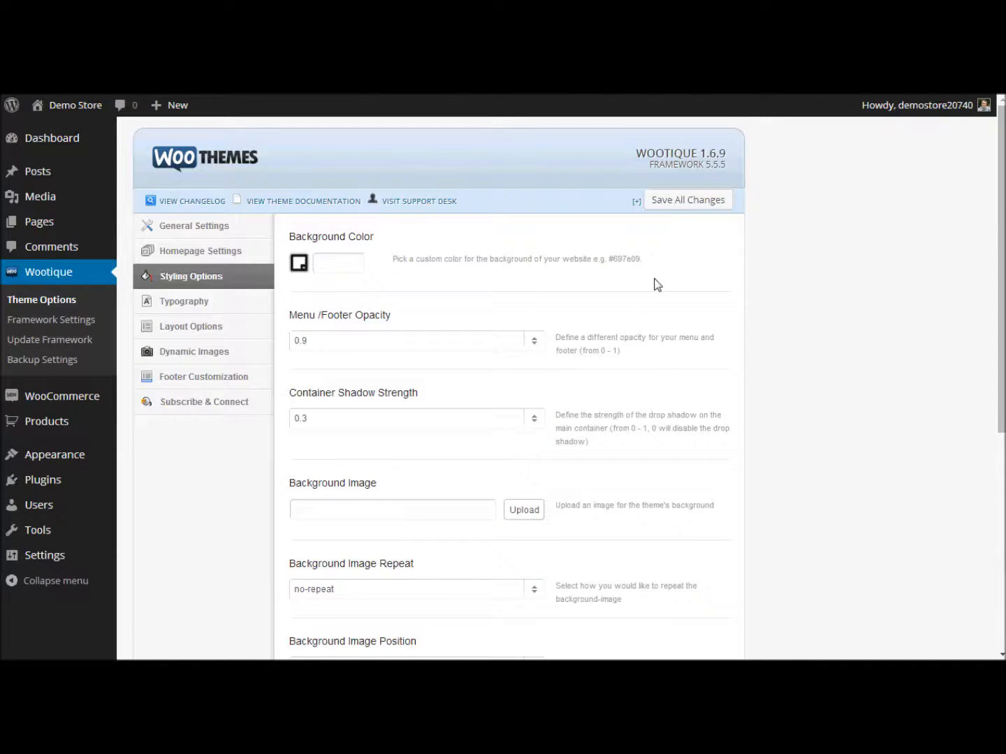
{"action": "left_click", "coordinate": [674, 204]}
Step: Set the Menu/Footer Opacity back to 0.3 and save the theme options
{"action": "left_click", "coordinate": [529, 339]}
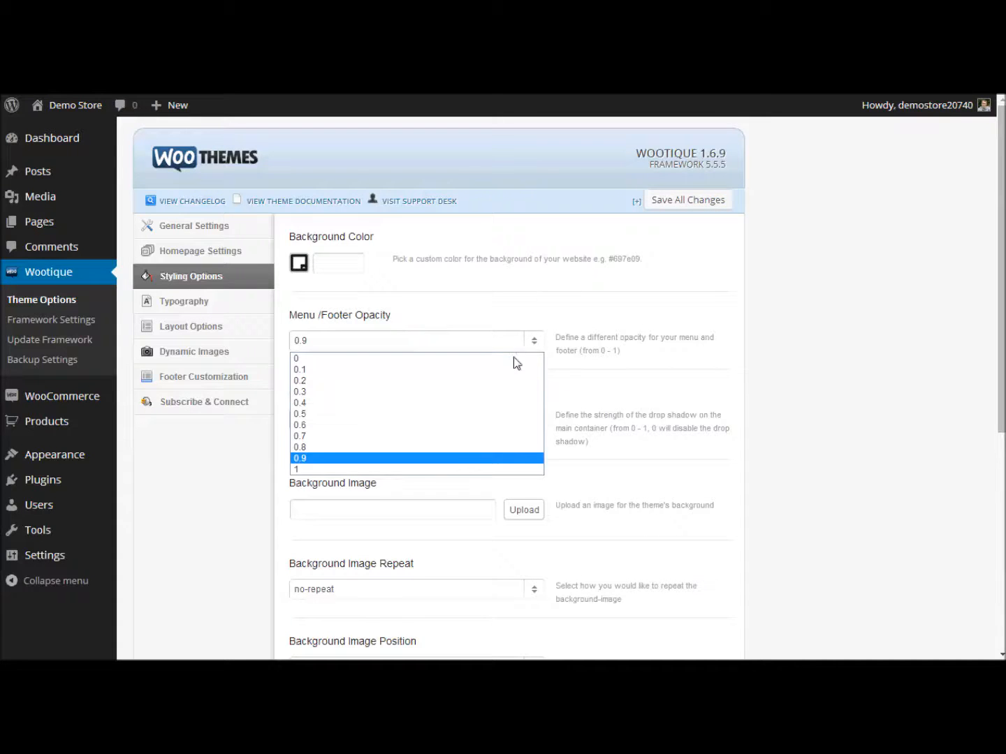
{"action": "left_click", "coordinate": [506, 393]}
{"action": "left_click", "coordinate": [668, 206]}
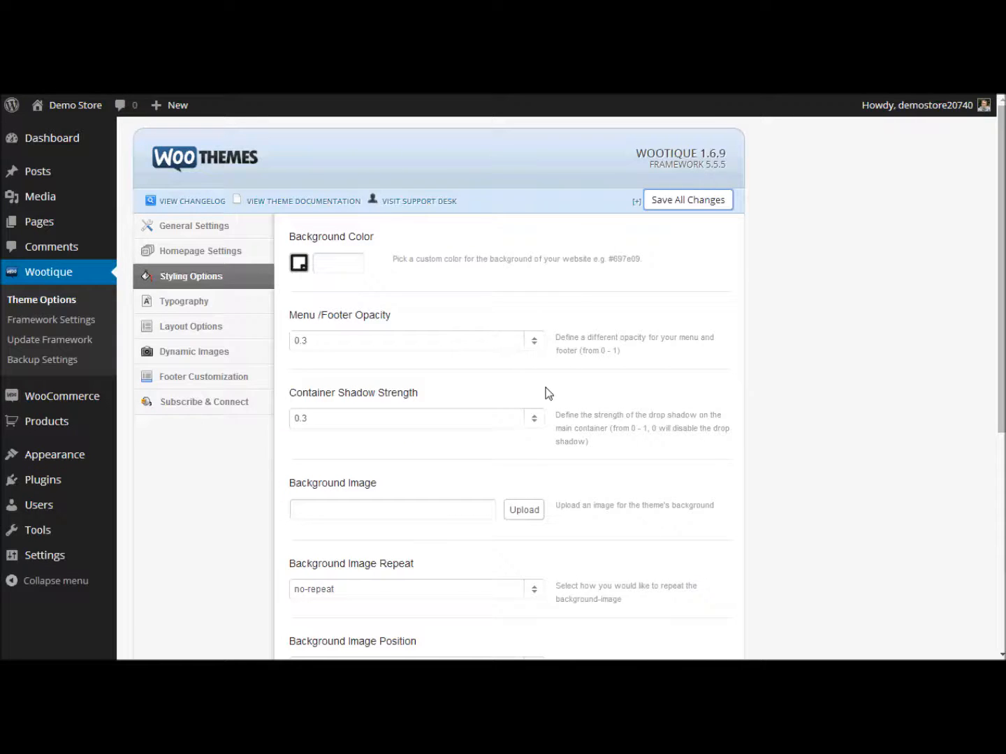
Step: Set the Container Shadow Strength to 0.9 and save the theme options
{"action": "left_click", "coordinate": [537, 419]}
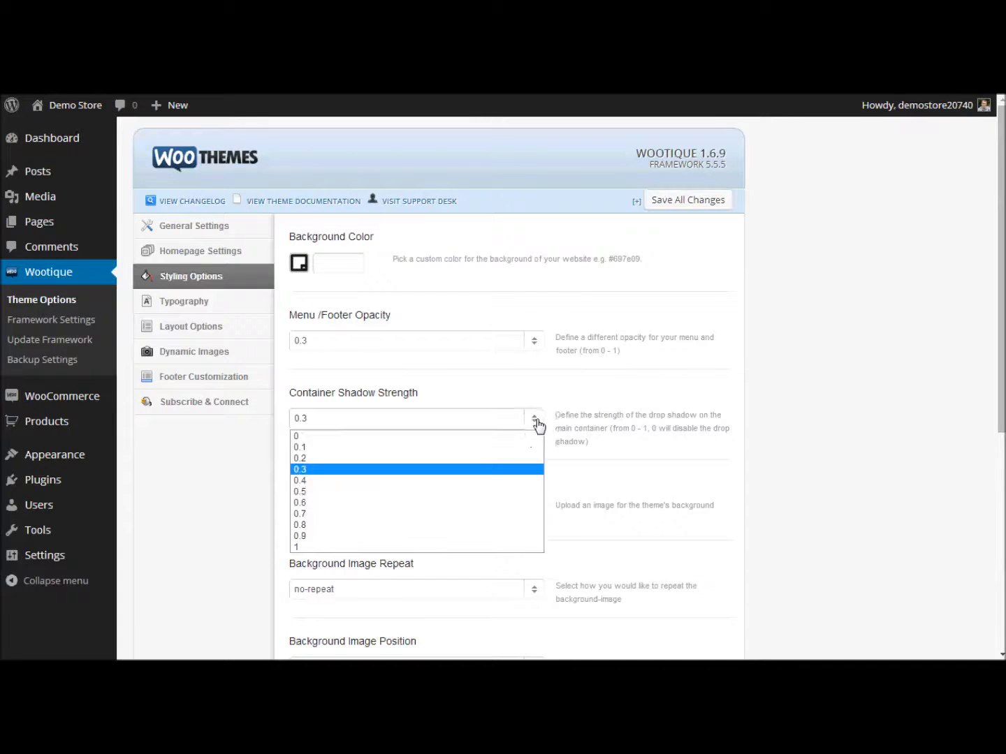
{"action": "left_click", "coordinate": [508, 535]}
{"action": "left_click", "coordinate": [683, 201]}
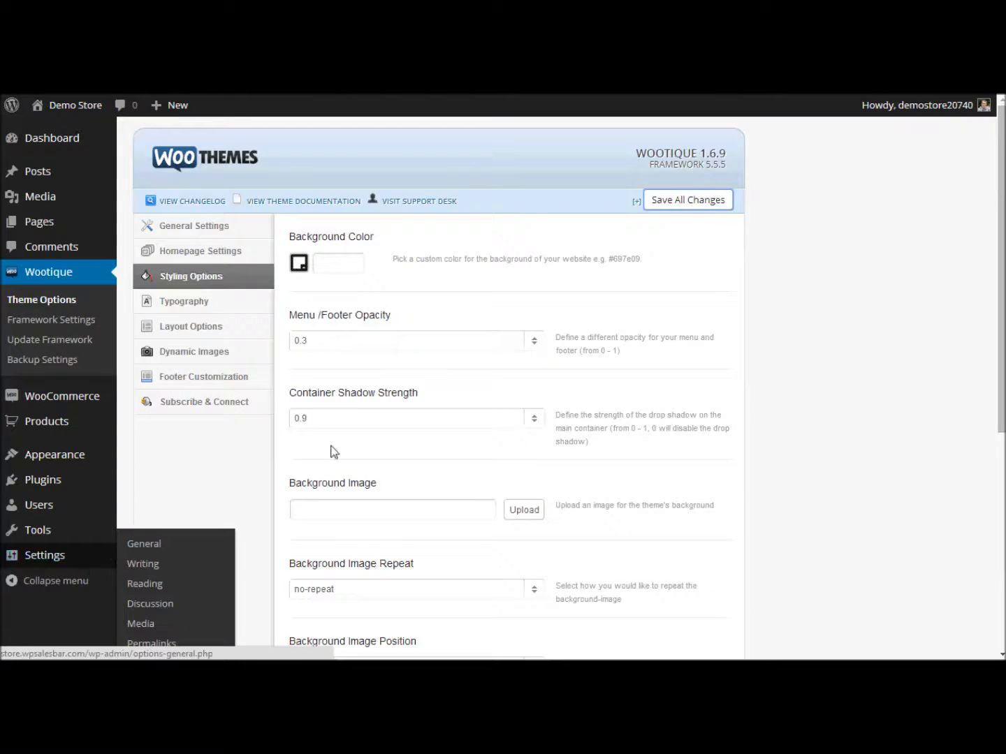
Step: Set the Container Shadow Strength back to 0.3 and save the theme options
{"action": "left_click", "coordinate": [335, 418]}
{"action": "left_click", "coordinate": [339, 469]}
{"action": "left_click", "coordinate": [672, 203]}
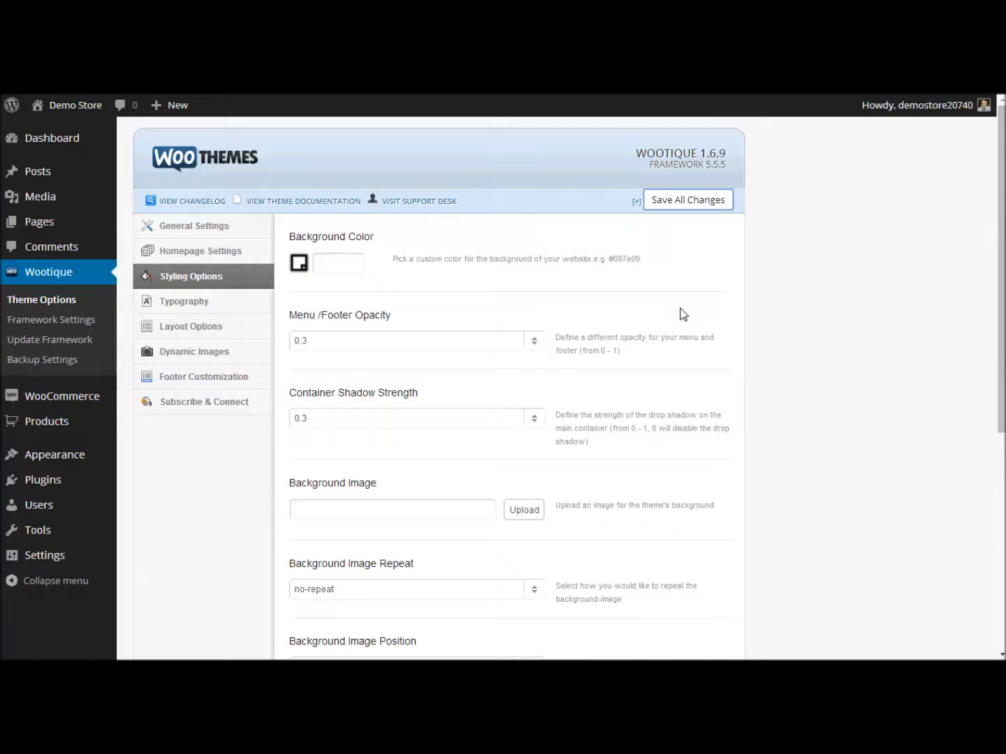
Step: Review the Background Image Repeat choices, keep no-repeat, and save all changes to the styling options
{"action": "scroll", "coordinate": [683, 315], "scroll_direction": "down", "scroll_amount": 2}
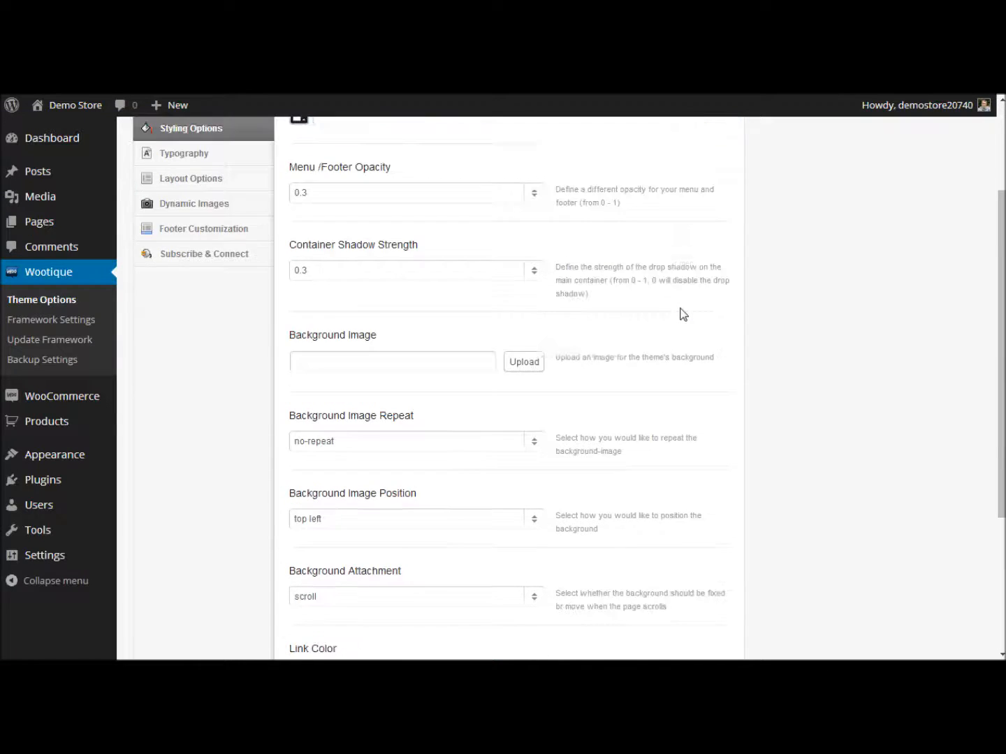
{"action": "scroll", "coordinate": [684, 314], "scroll_direction": "down", "scroll_amount": 1}
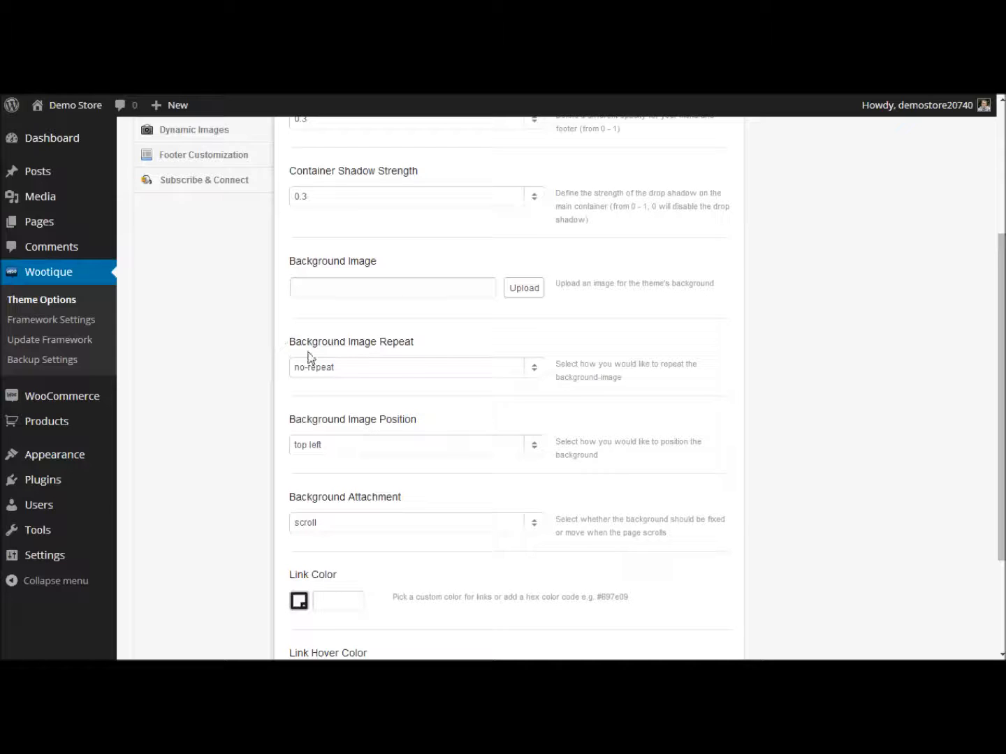
{"action": "left_click", "coordinate": [537, 368]}
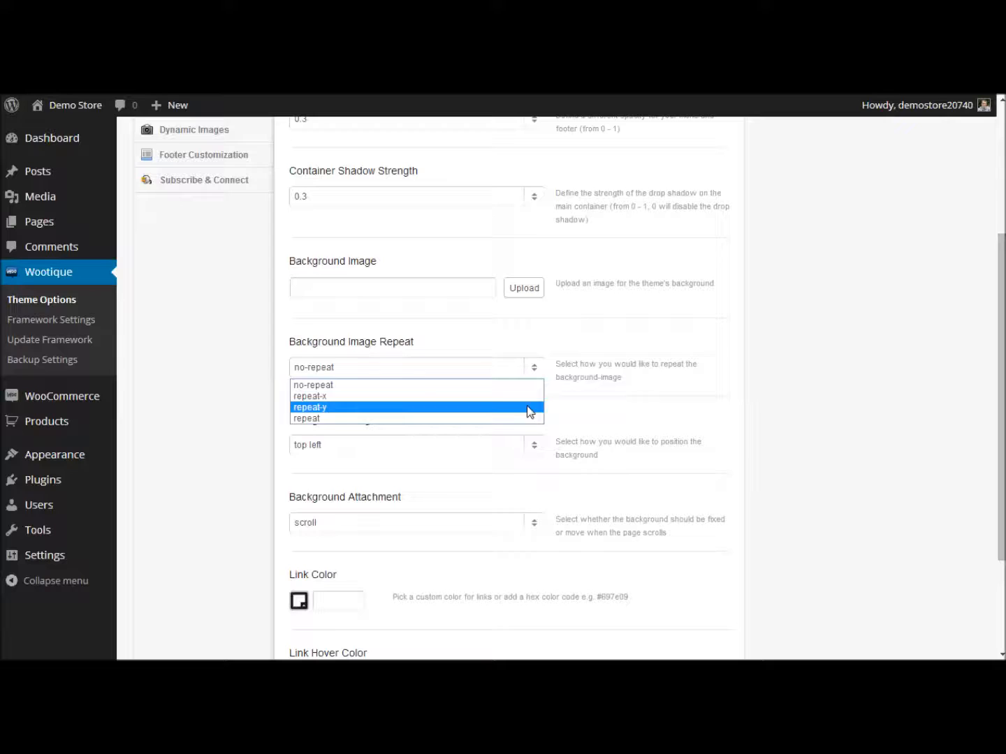
{"action": "left_click", "coordinate": [534, 384]}
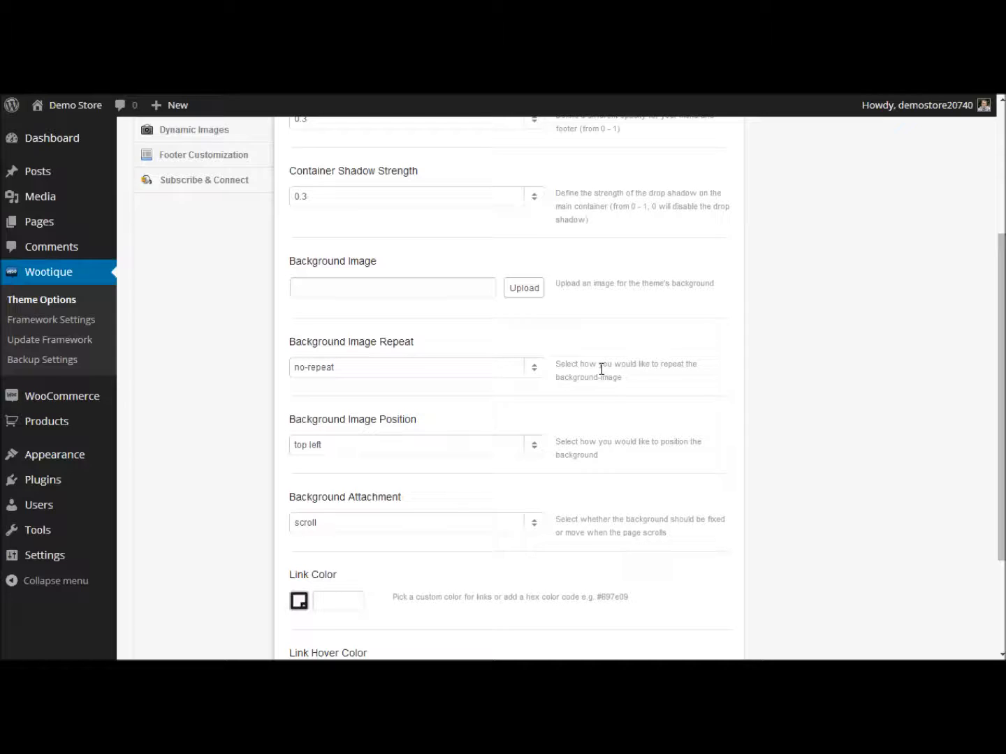
{"action": "left_click", "coordinate": [535, 368]}
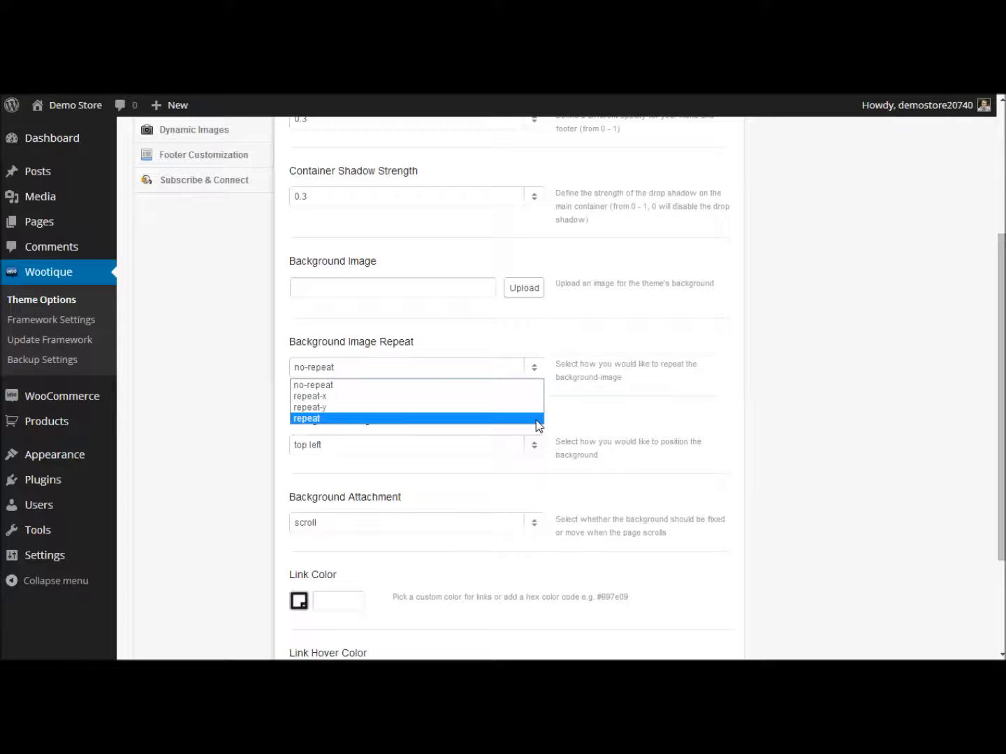
{"action": "left_click", "coordinate": [594, 426]}
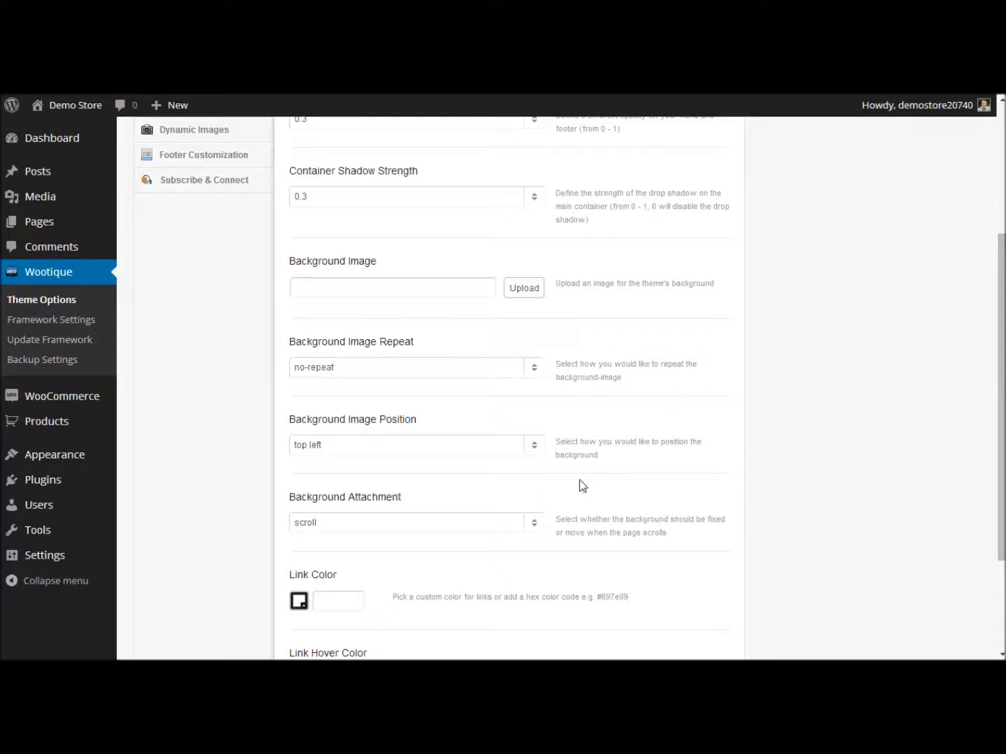
{"action": "scroll", "coordinate": [584, 482], "scroll_direction": "down", "scroll_amount": 2}
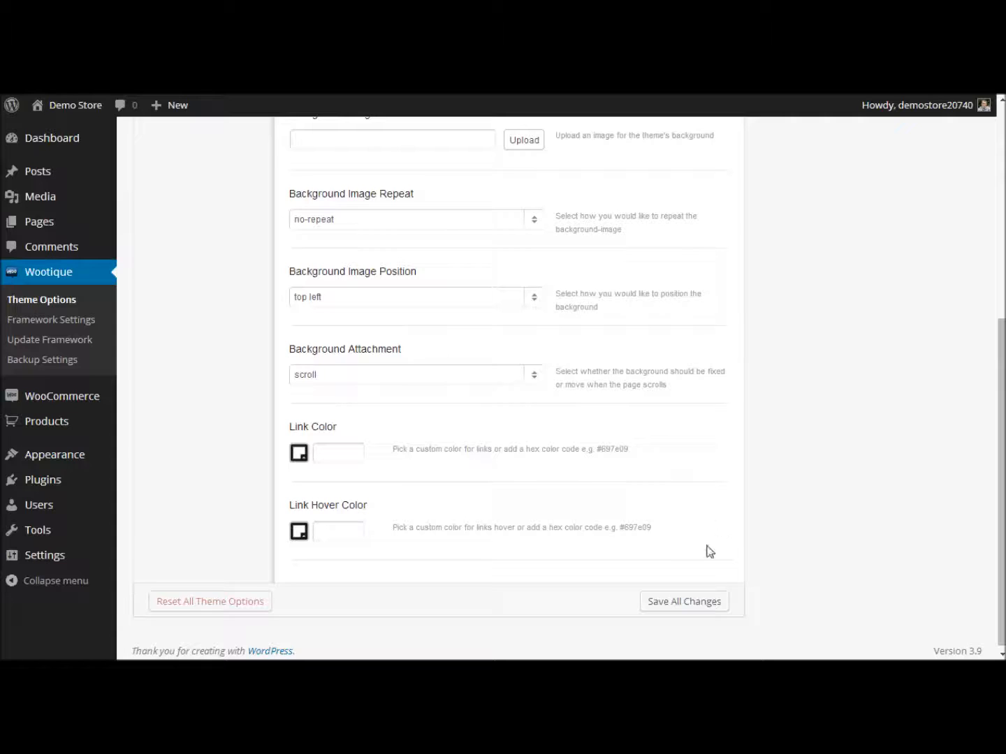
{"action": "left_click", "coordinate": [686, 602]}
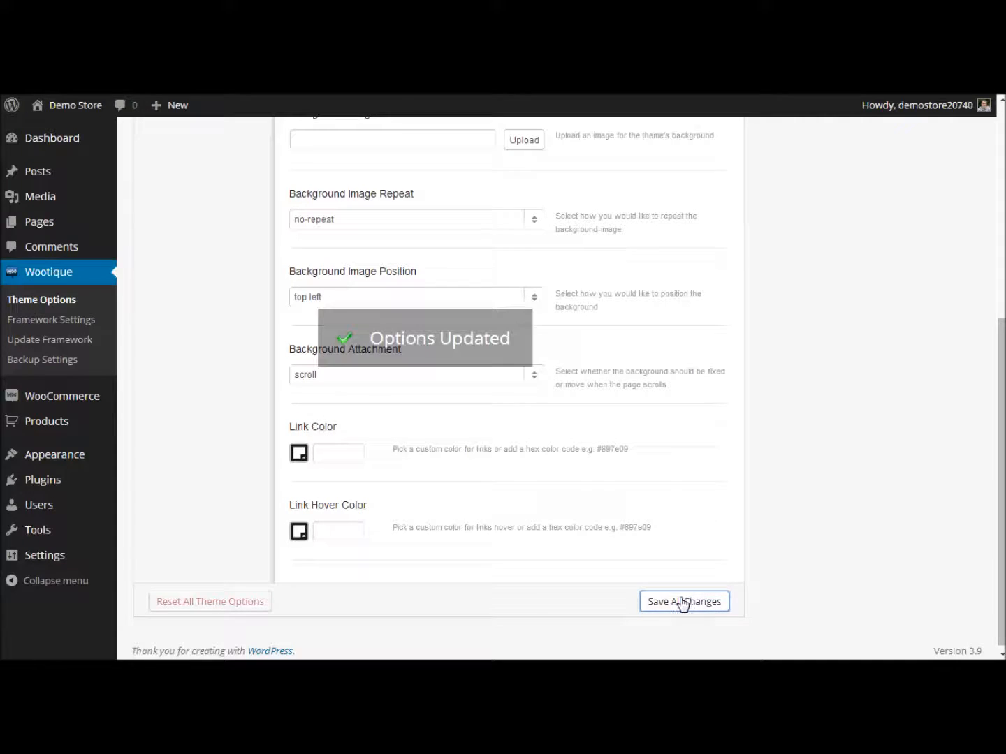
Step: Open the Typography options and turn on Enable Custom Typography
{"action": "scroll", "coordinate": [677, 559], "scroll_direction": "up", "scroll_amount": 5}
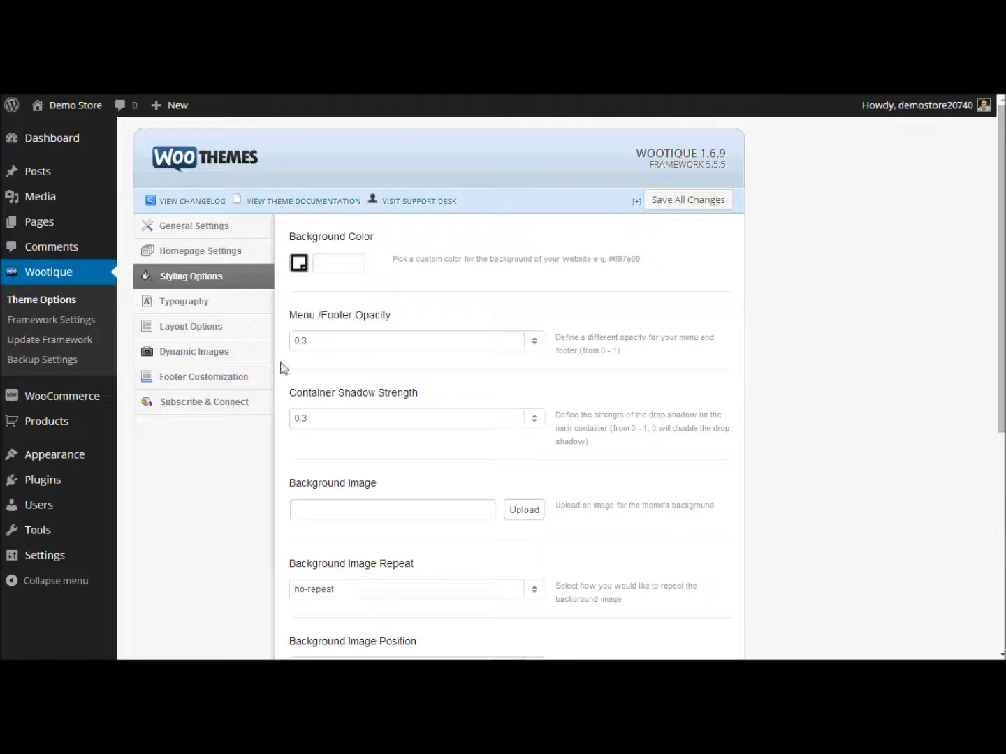
{"action": "left_click", "coordinate": [241, 306]}
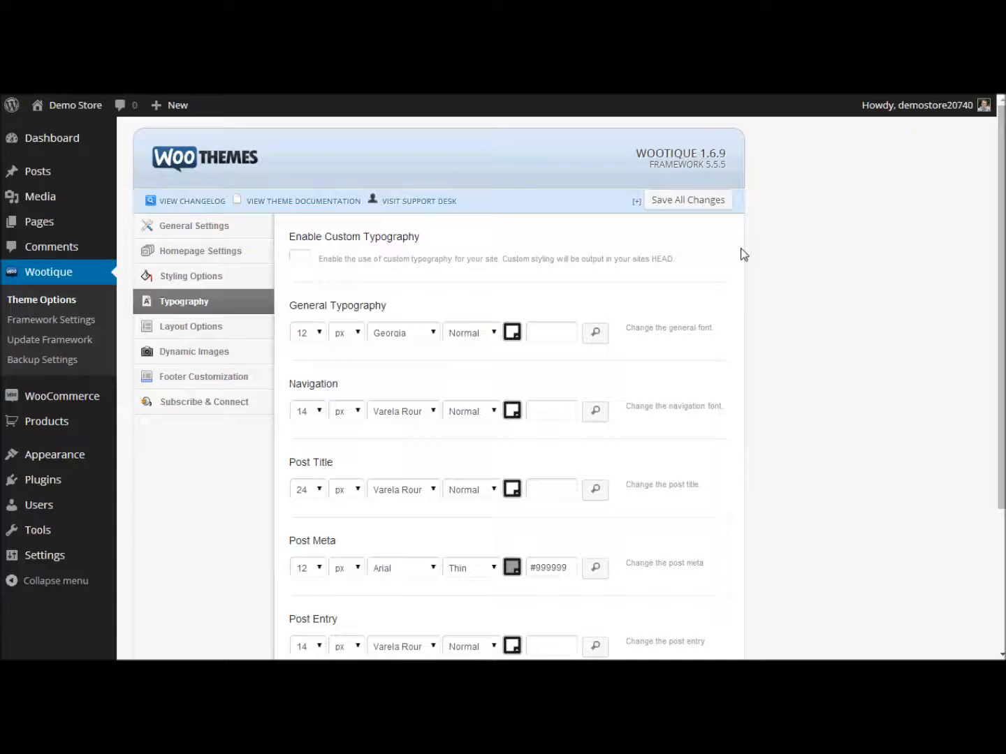
{"action": "left_click", "coordinate": [305, 264]}
Step: Examine the font settings for Widget Titles, Post Entry, Post Meta, Post Title and Navigation
{"action": "scroll", "coordinate": [310, 283], "scroll_direction": "down", "scroll_amount": 1}
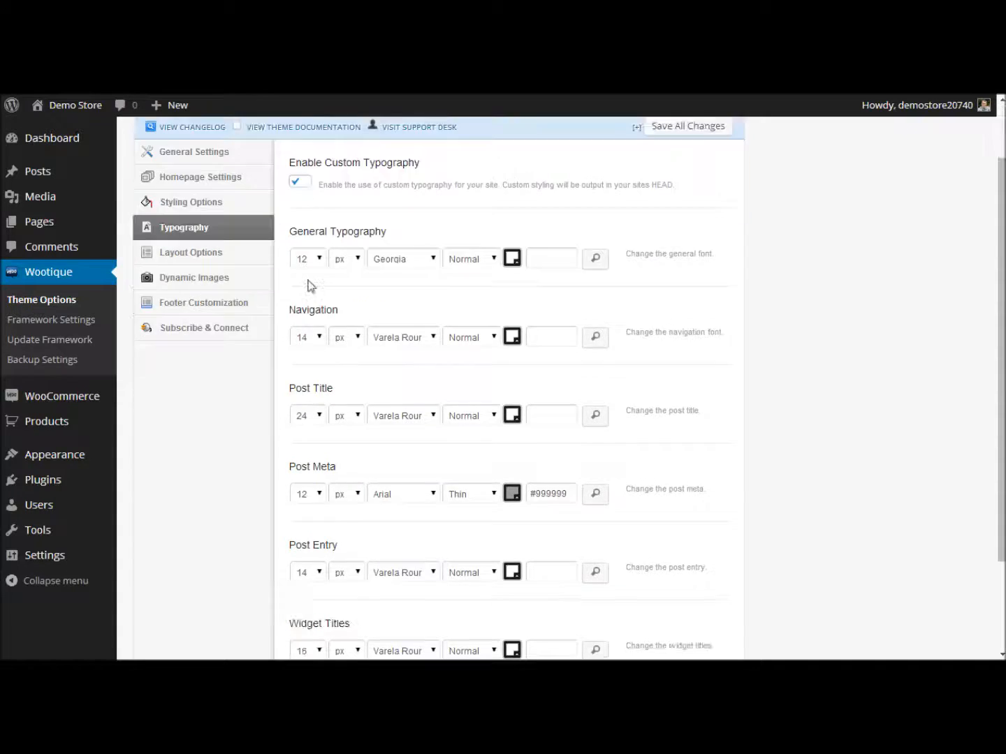
{"action": "scroll", "coordinate": [320, 328], "scroll_direction": "down", "scroll_amount": 1}
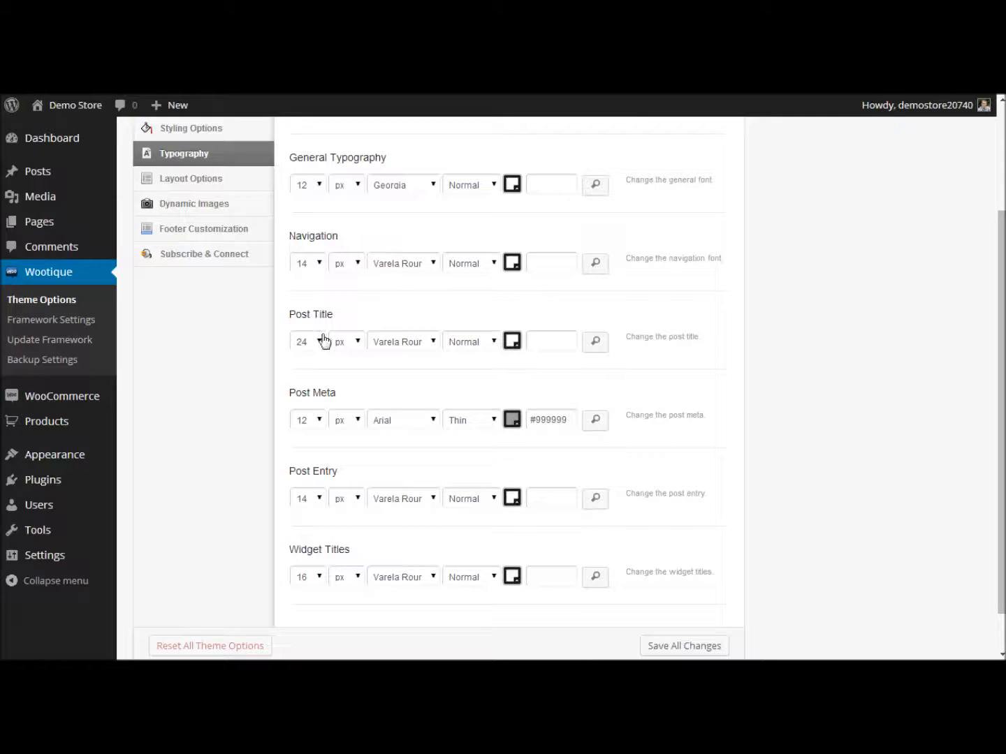
{"action": "scroll", "coordinate": [327, 345], "scroll_direction": "down", "scroll_amount": 1}
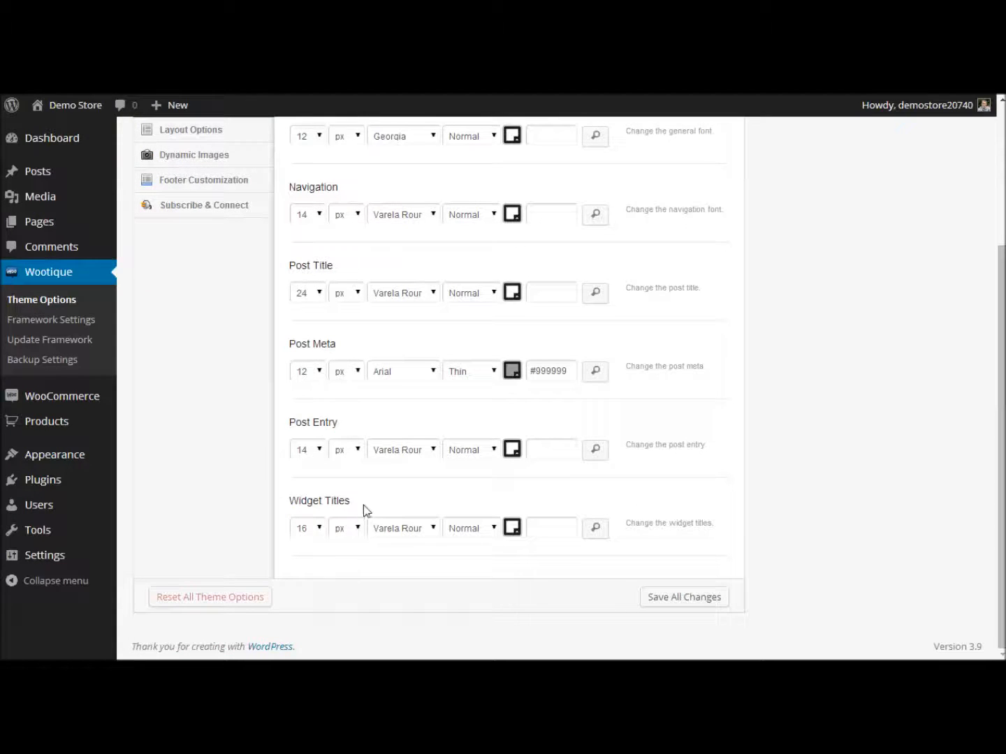
{"action": "left_click_drag", "start_coordinate": [358, 506], "coordinate": [290, 501]}
{"action": "left_click_drag", "start_coordinate": [345, 424], "coordinate": [280, 420]}
{"action": "left_click_drag", "start_coordinate": [340, 345], "coordinate": [288, 343]}
{"action": "left_click_drag", "start_coordinate": [336, 266], "coordinate": [288, 267]}
{"action": "left_click_drag", "start_coordinate": [339, 187], "coordinate": [289, 188]}
Step: Turn Enable Custom Typography back off in the Typography options
{"action": "scroll", "coordinate": [341, 229], "scroll_direction": "up", "scroll_amount": 2}
{"action": "left_click", "coordinate": [391, 255]}
{"action": "left_click_drag", "start_coordinate": [391, 256], "coordinate": [289, 264]}
{"action": "left_click", "coordinate": [297, 207]}
Step: In the Layout Options, compare the two Main Layout choices, select the one with the right-hand sidebar, and save the changes
{"action": "left_click", "coordinate": [248, 280]}
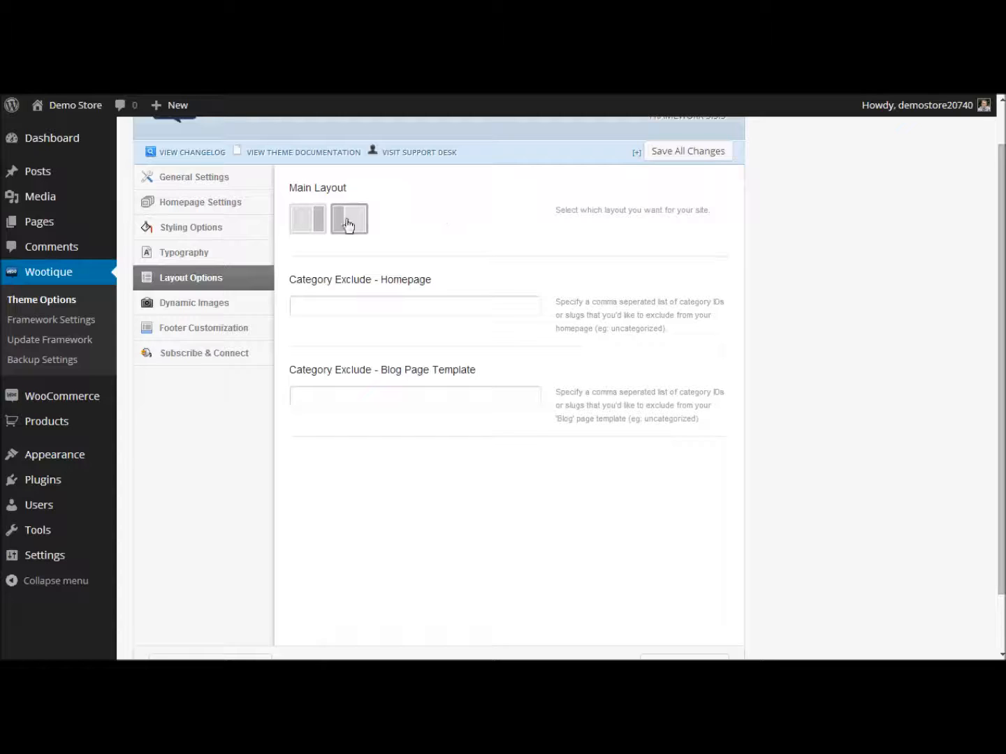
{"action": "left_click", "coordinate": [312, 223]}
{"action": "left_click", "coordinate": [351, 222]}
{"action": "left_click", "coordinate": [307, 231]}
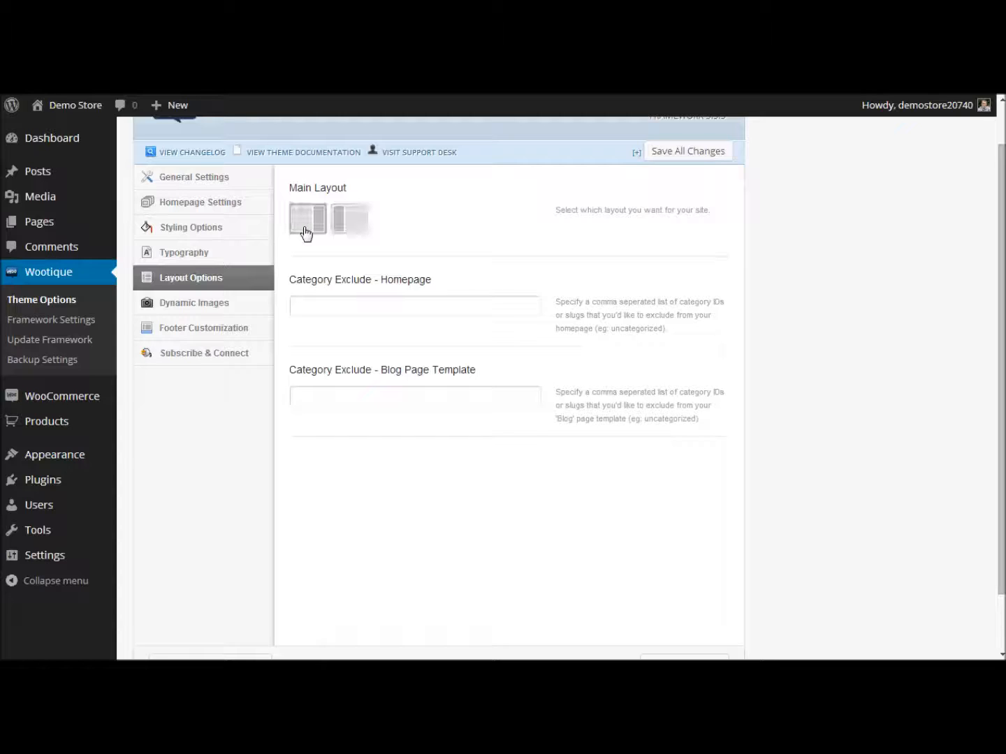
{"action": "left_click", "coordinate": [681, 163]}
Step: Read the Category Exclude settings for the homepage and the blog page template
{"action": "triple_click", "coordinate": [340, 276]}
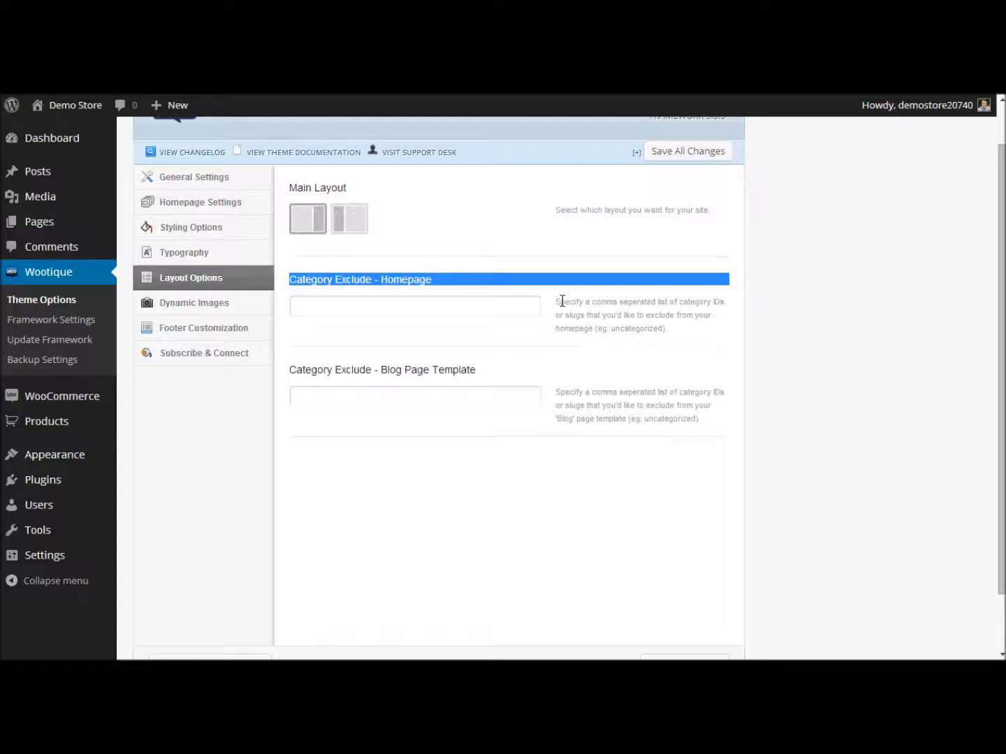
{"action": "left_click_drag", "start_coordinate": [557, 301], "coordinate": [677, 335]}
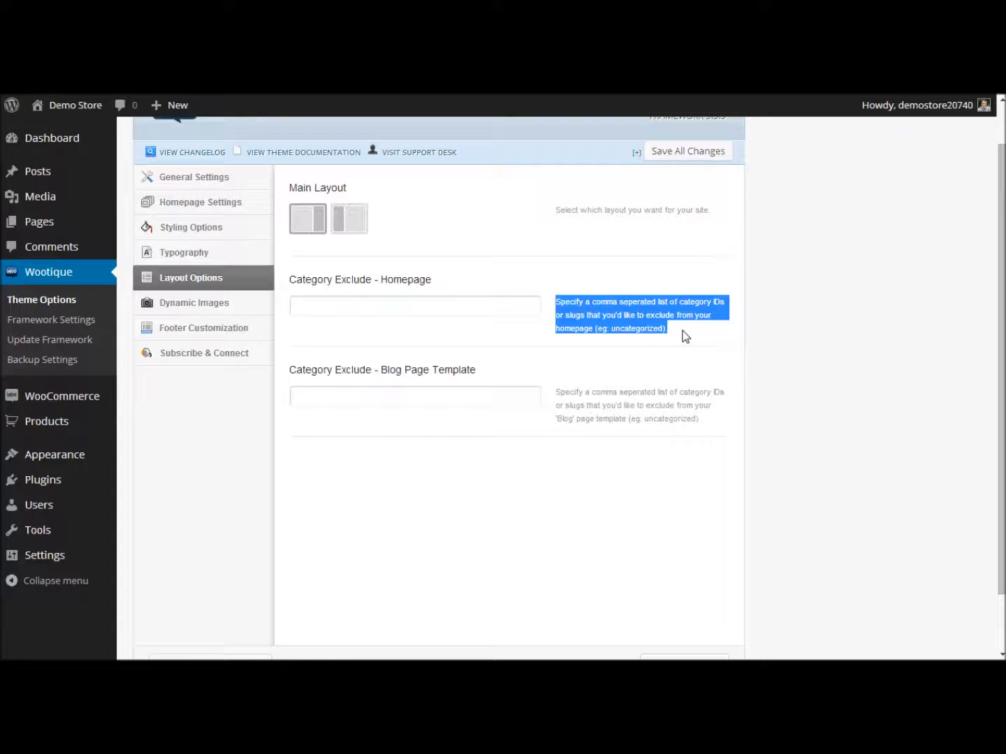
{"action": "left_click", "coordinate": [685, 338]}
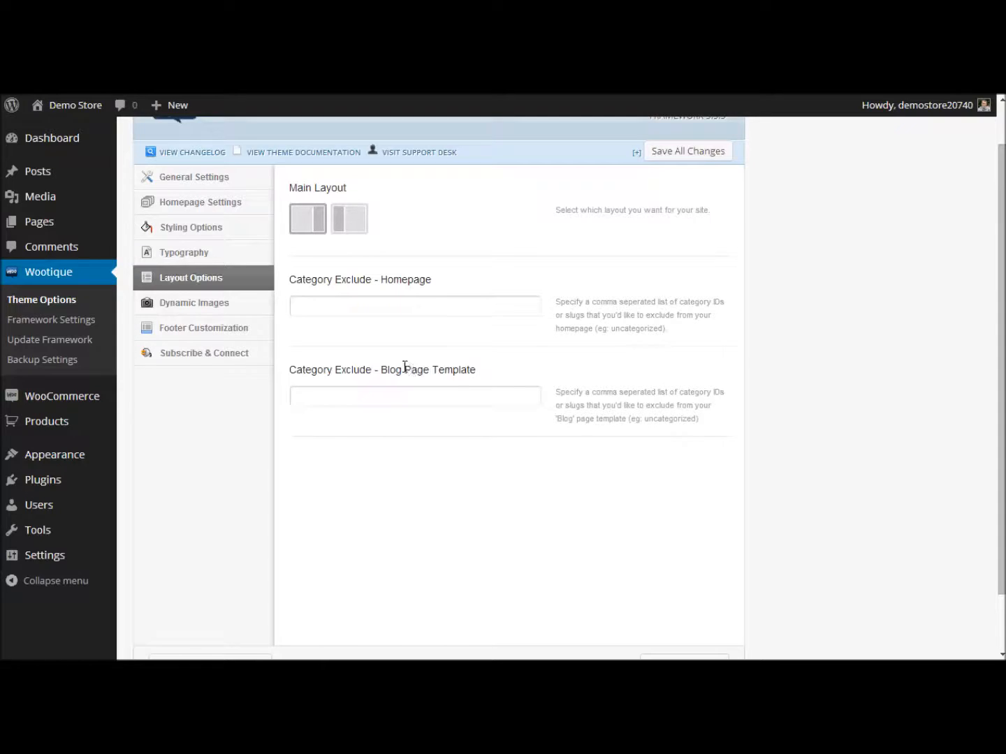
{"action": "triple_click", "coordinate": [404, 367]}
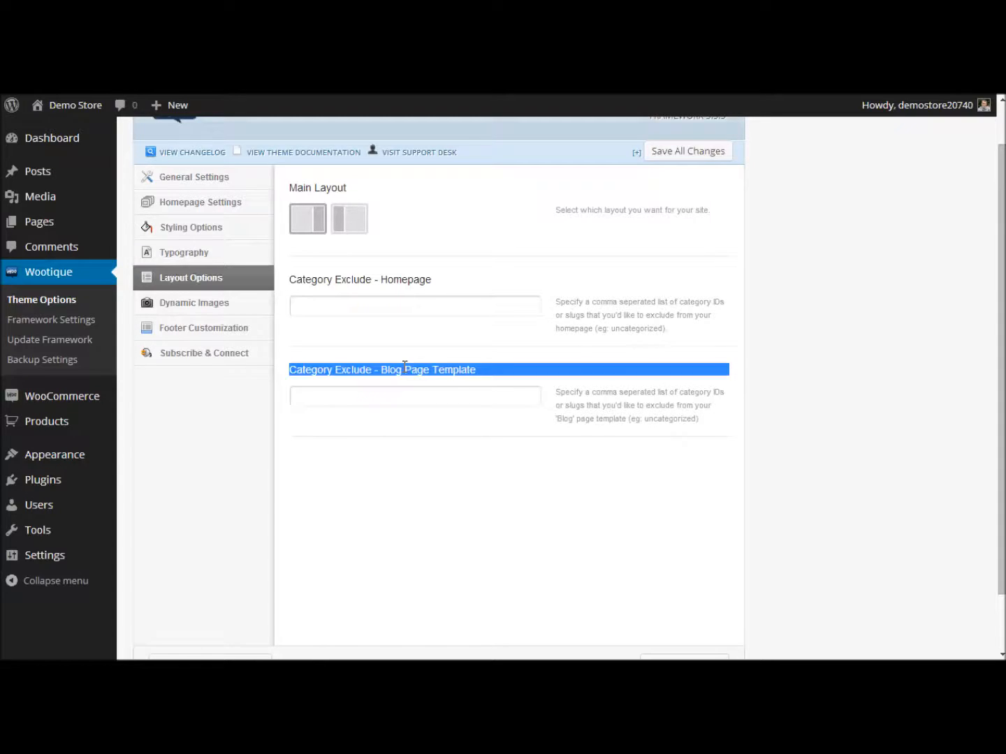
Step: Read the description of the Blog Page Template category exclusion and save the layout options
{"action": "left_click", "coordinate": [564, 346]}
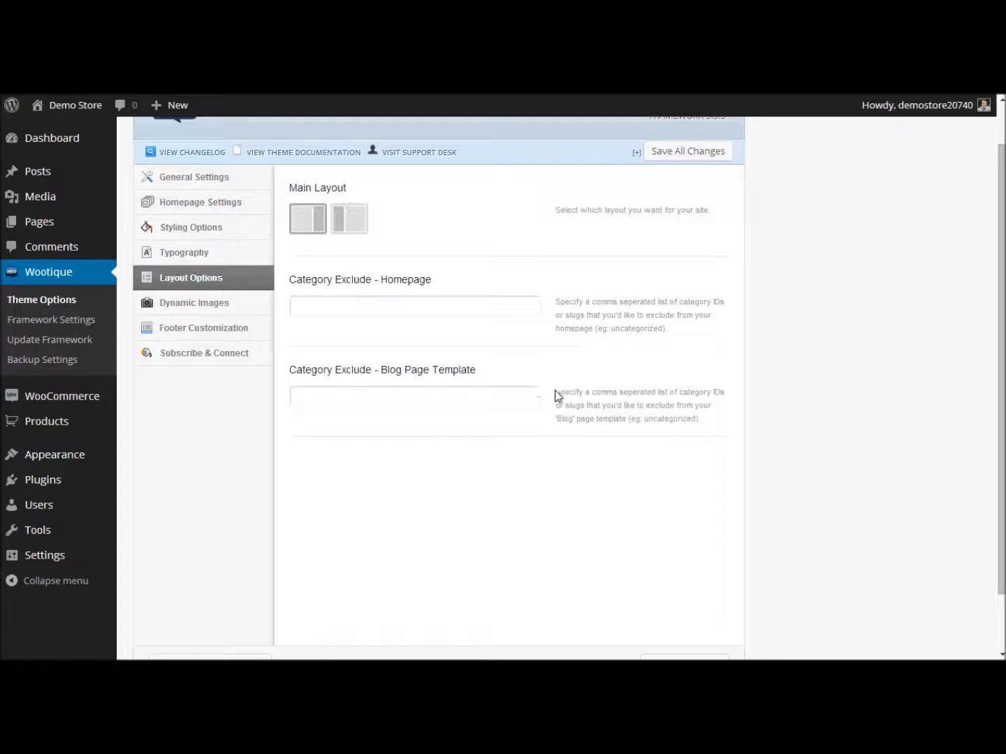
{"action": "left_click_drag", "start_coordinate": [556, 391], "coordinate": [710, 421]}
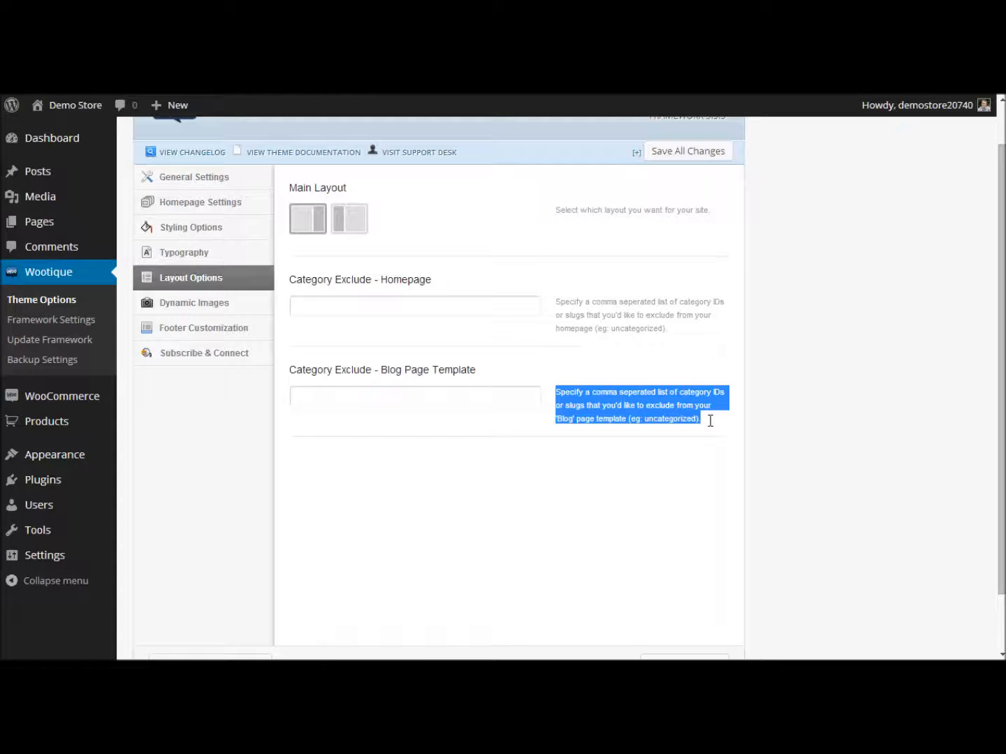
{"action": "left_click", "coordinate": [710, 421]}
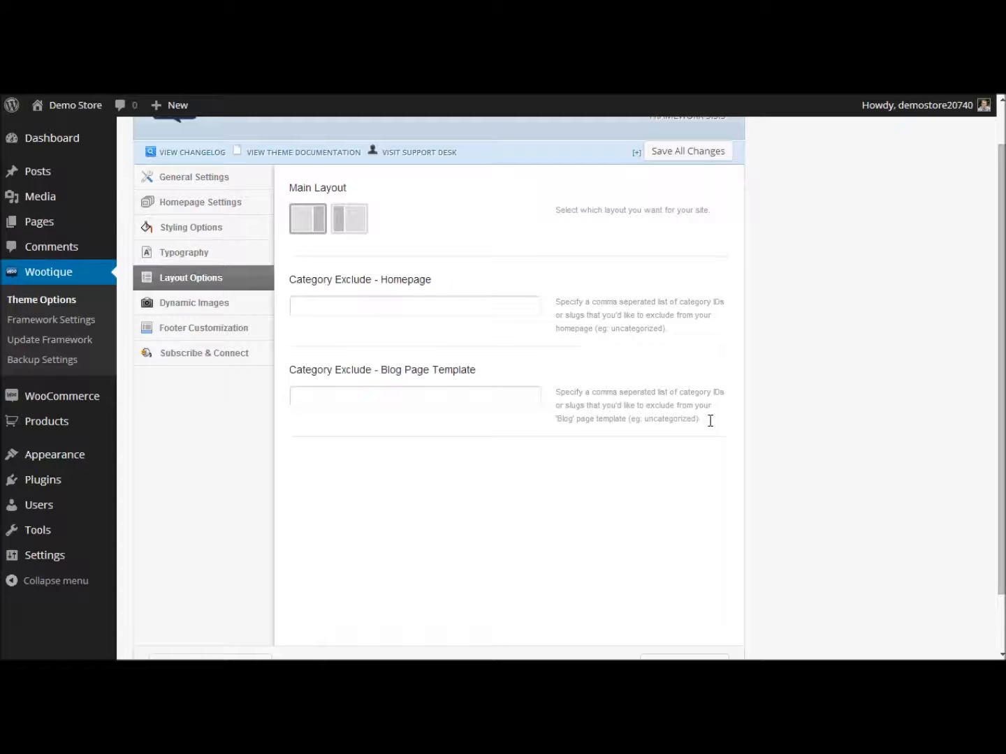
{"action": "scroll", "coordinate": [709, 421], "scroll_direction": "up", "scroll_amount": 1}
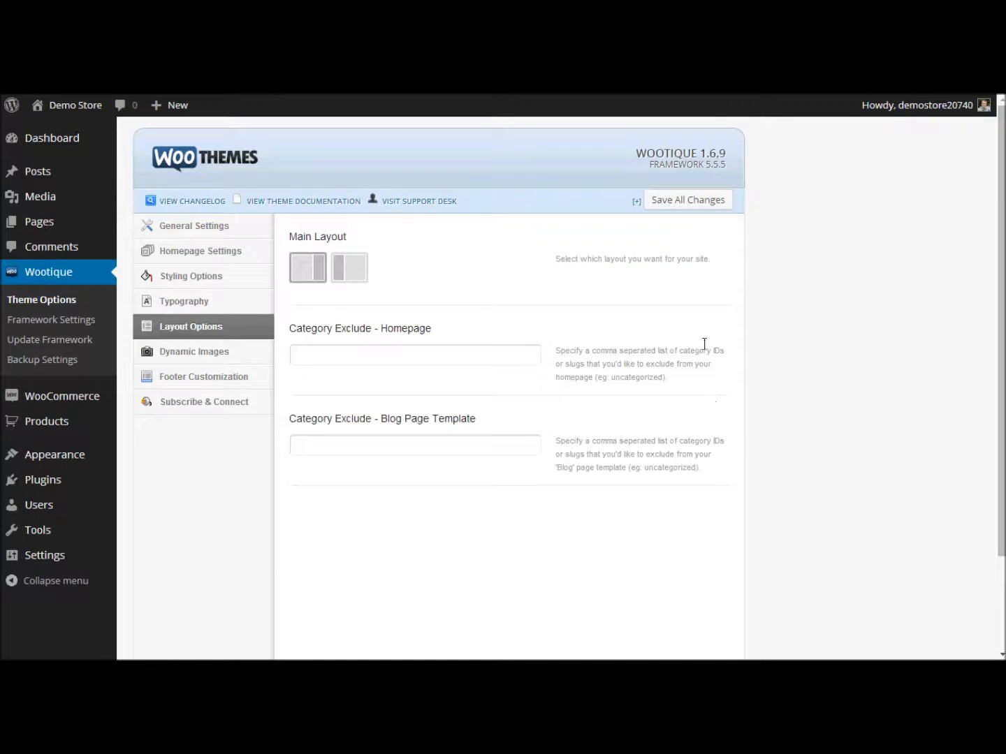
{"action": "left_click", "coordinate": [688, 201]}
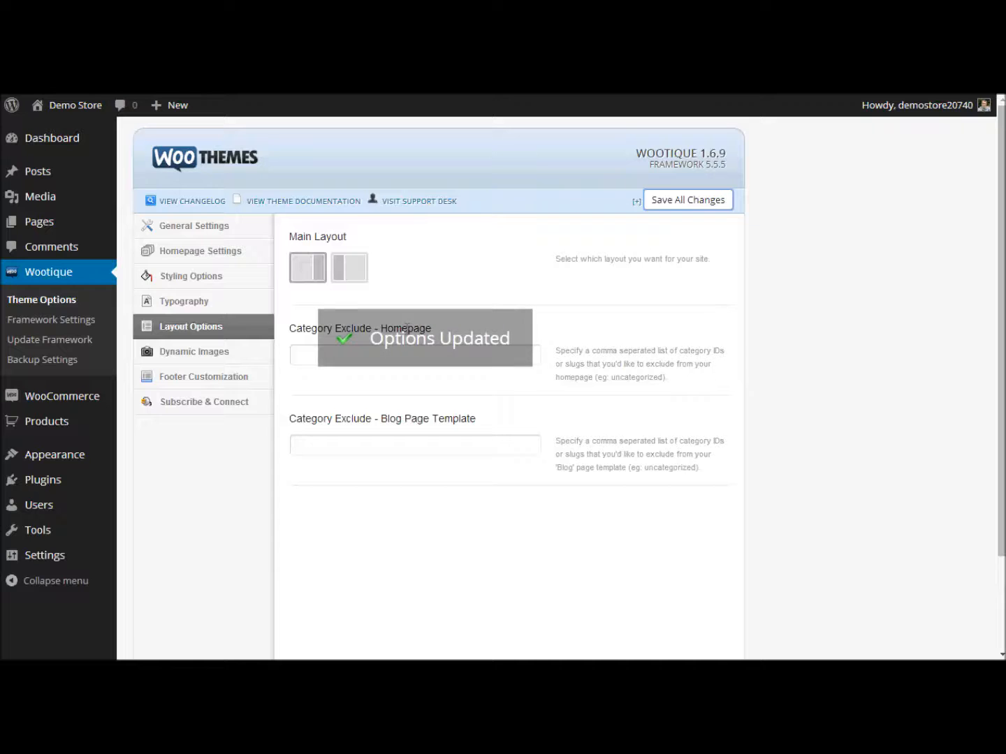
Step: Review the thumbnail and image resizing settings under Dynamic Images and save all changes
{"action": "left_click", "coordinate": [232, 365]}
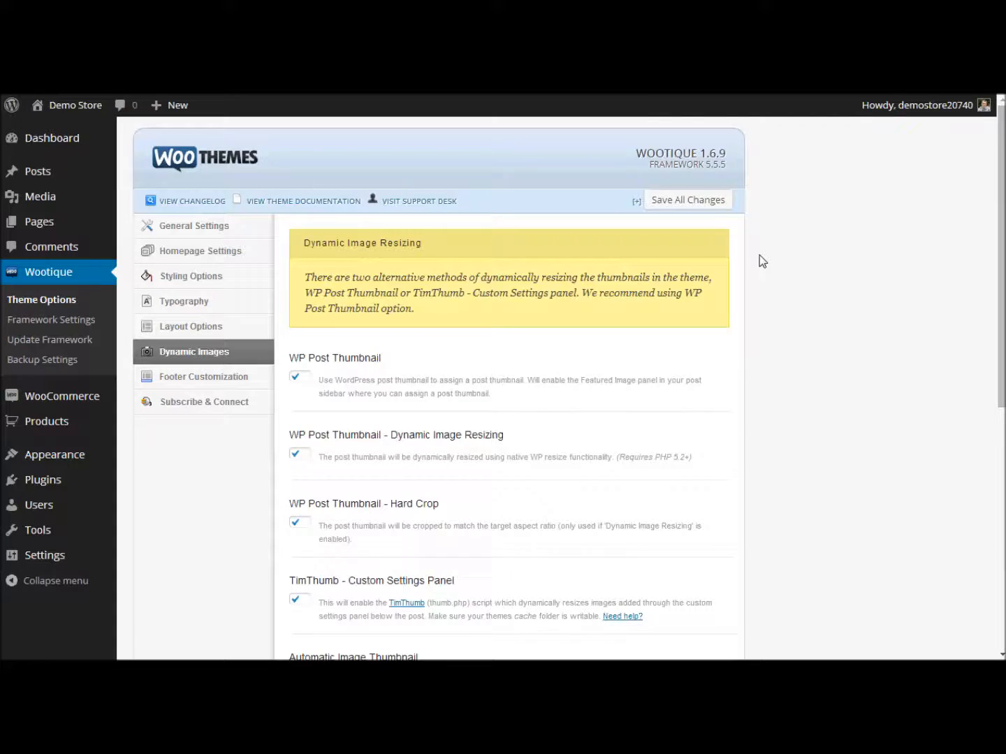
{"action": "scroll", "coordinate": [760, 255], "scroll_direction": "down", "scroll_amount": 1}
{"action": "scroll", "coordinate": [759, 256], "scroll_direction": "down", "scroll_amount": 1}
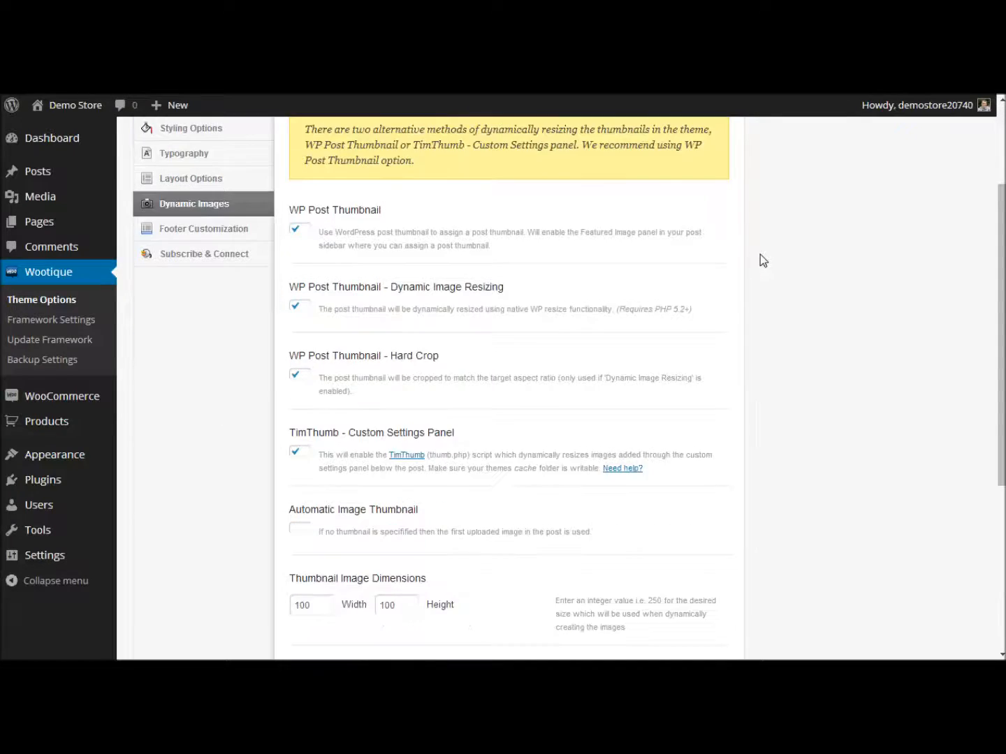
{"action": "scroll", "coordinate": [764, 260], "scroll_direction": "down", "scroll_amount": 1}
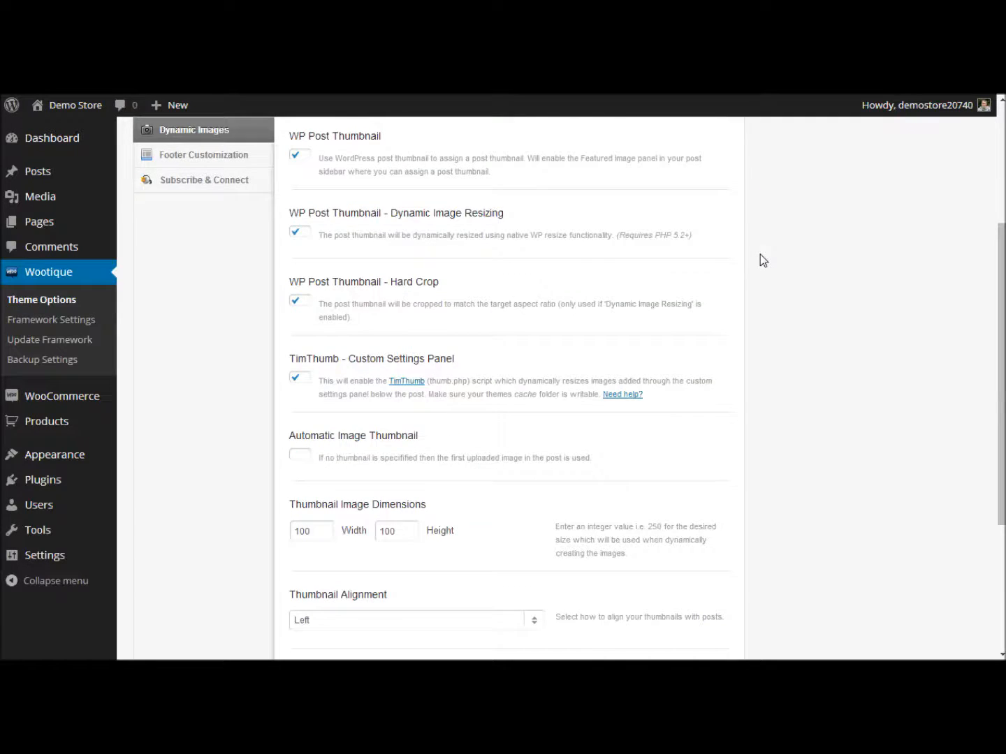
{"action": "scroll", "coordinate": [763, 261], "scroll_direction": "down", "scroll_amount": 1}
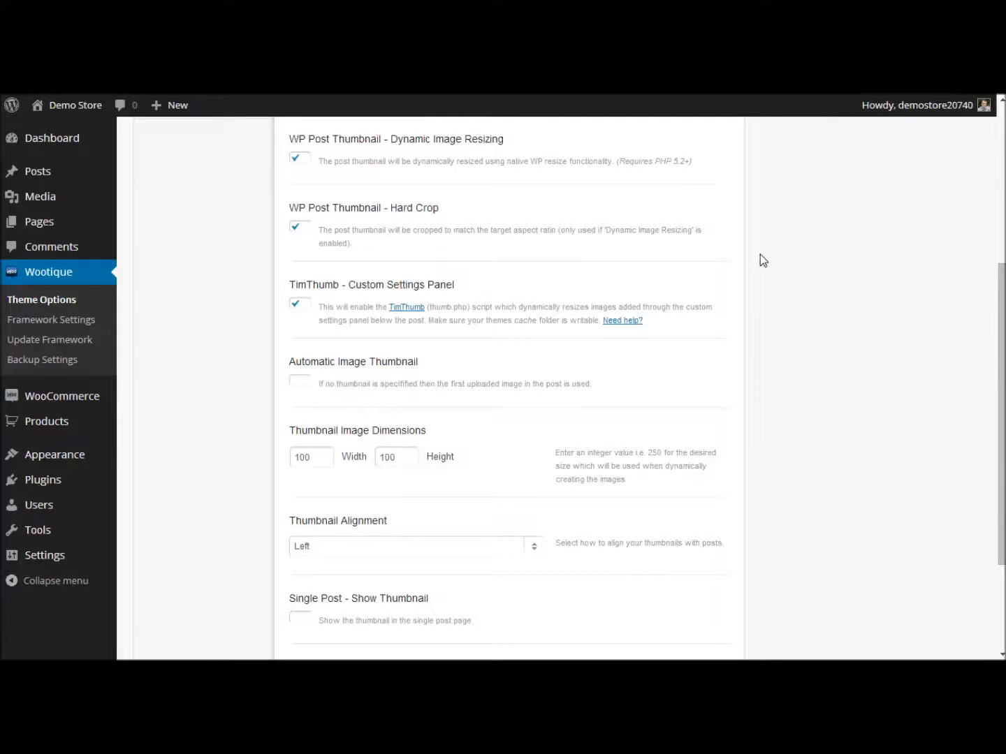
{"action": "scroll", "coordinate": [764, 260], "scroll_direction": "down", "scroll_amount": 1}
{"action": "scroll", "coordinate": [764, 261], "scroll_direction": "down", "scroll_amount": 1}
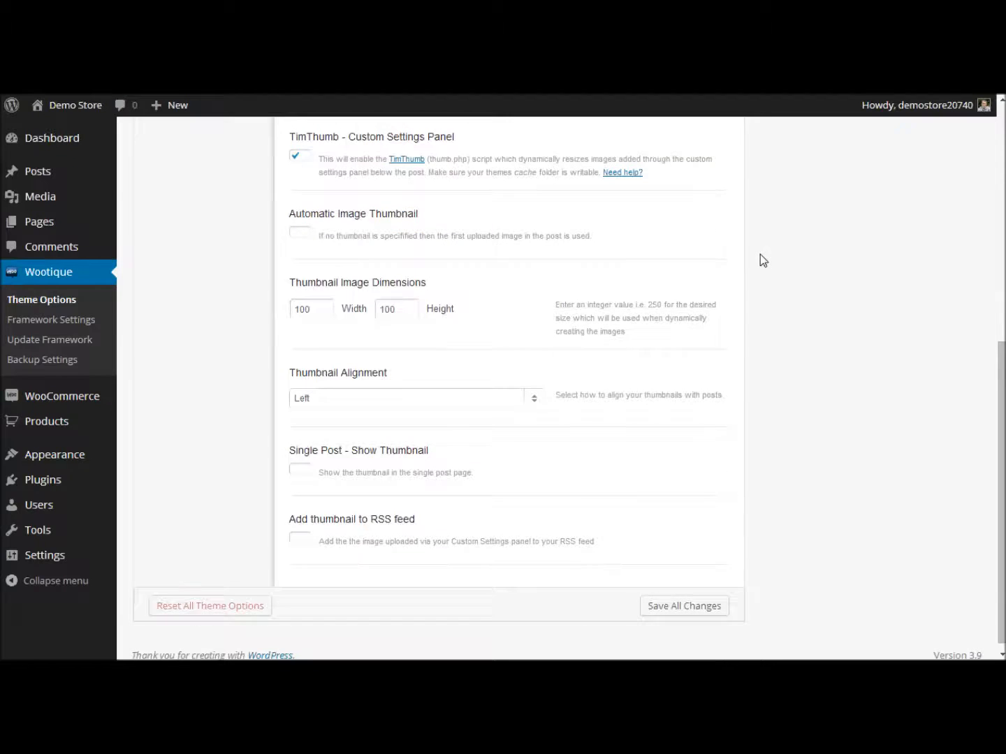
{"action": "scroll", "coordinate": [763, 260], "scroll_direction": "up", "scroll_amount": 1}
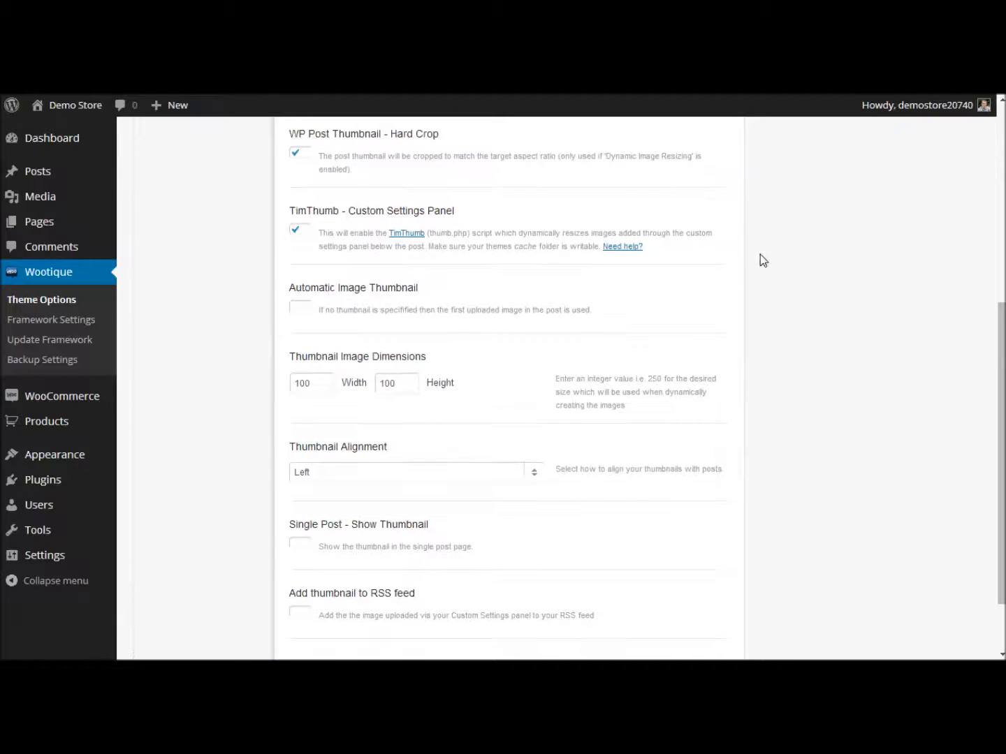
{"action": "scroll", "coordinate": [762, 257], "scroll_direction": "up", "scroll_amount": 1}
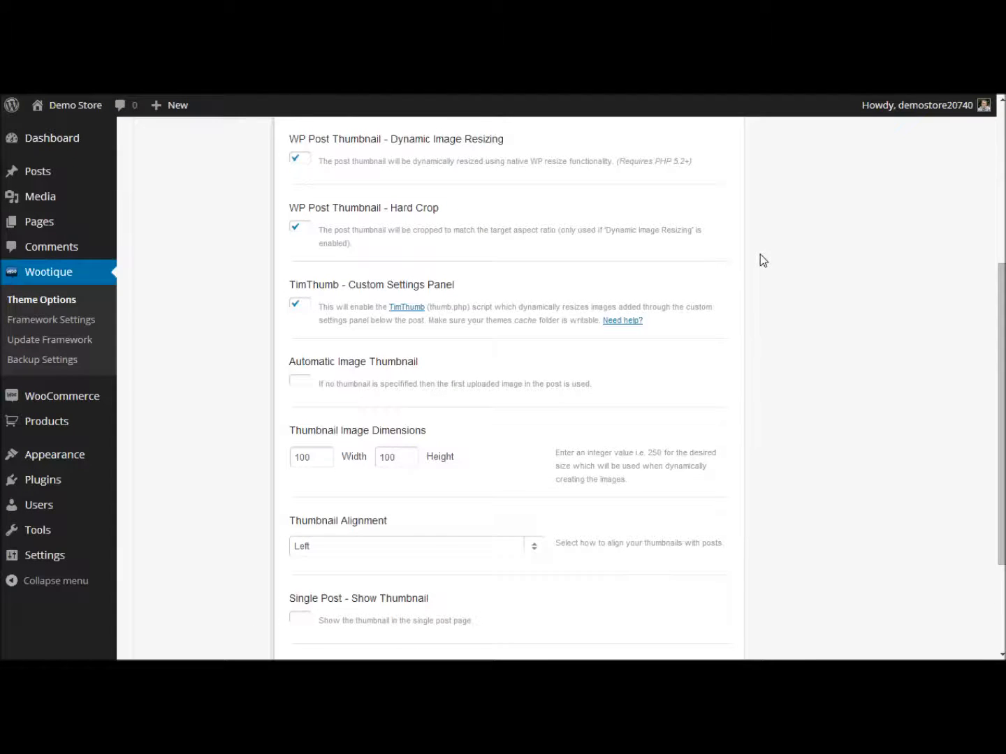
{"action": "scroll", "coordinate": [763, 261], "scroll_direction": "up", "scroll_amount": 1}
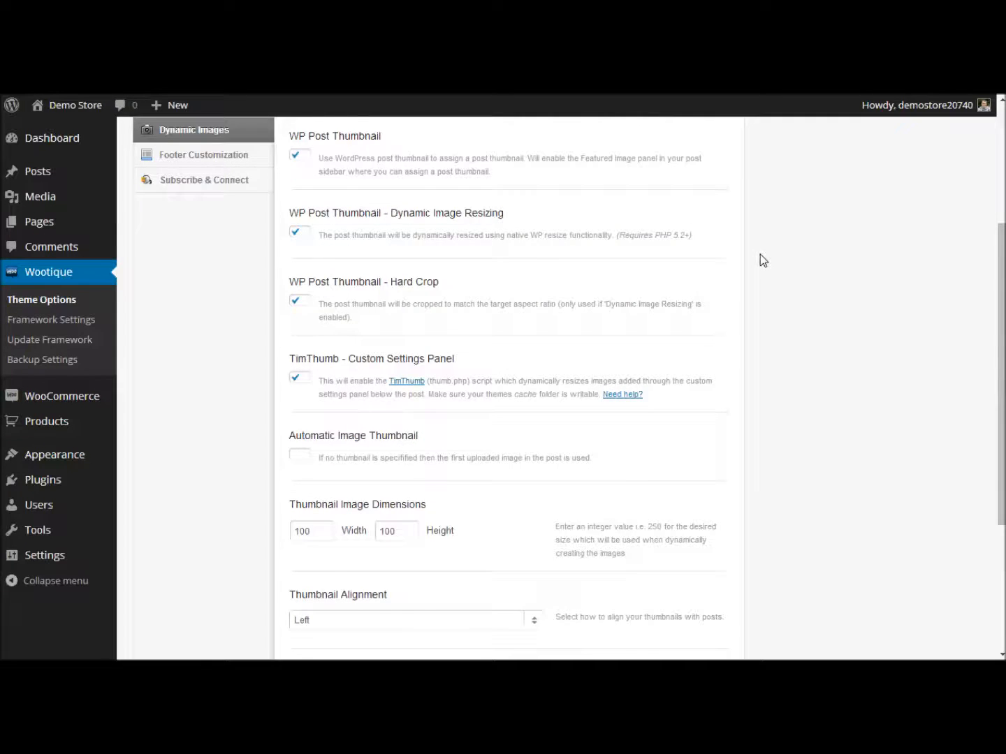
{"action": "scroll", "coordinate": [763, 261], "scroll_direction": "up", "scroll_amount": 1}
{"action": "scroll", "coordinate": [764, 260], "scroll_direction": "up", "scroll_amount": 1}
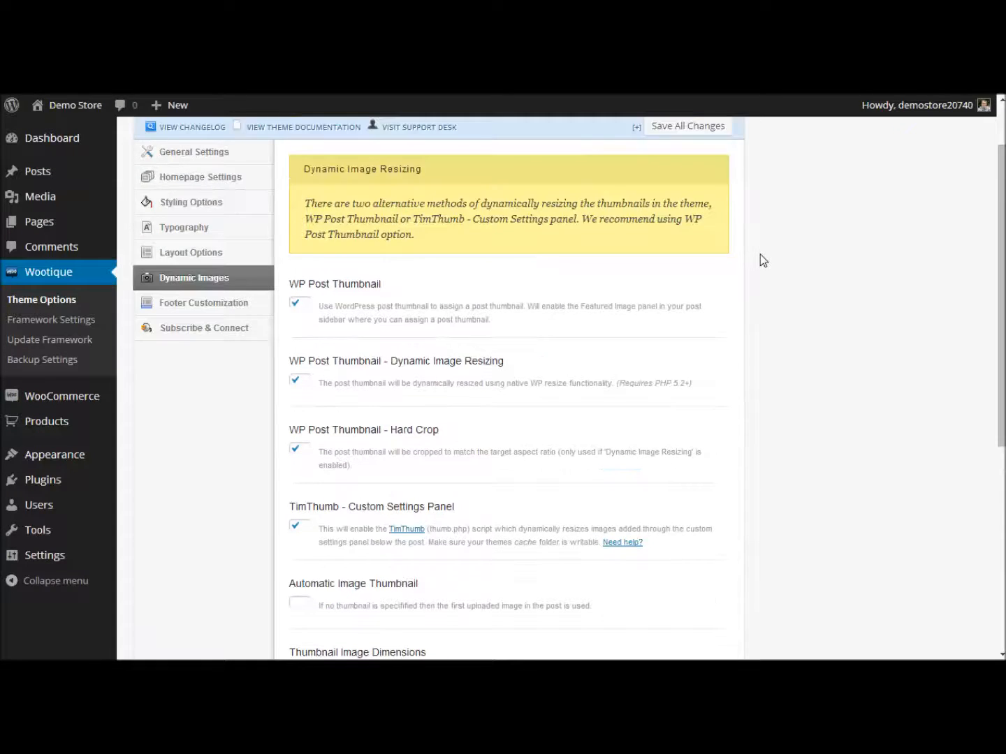
{"action": "scroll", "coordinate": [763, 261], "scroll_direction": "up", "scroll_amount": 1}
{"action": "left_click", "coordinate": [706, 204]}
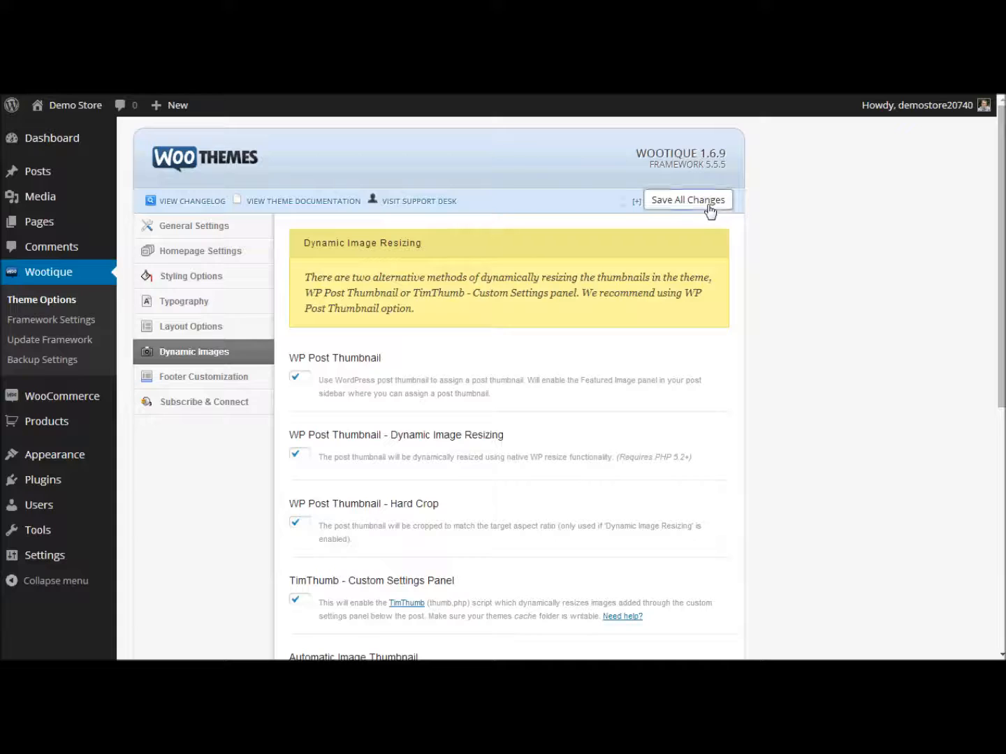
Step: Look at the store homepage, and choose the two-column Footer Widget Areas layout in Footer Customization
{"action": "left_click", "coordinate": [219, 387]}
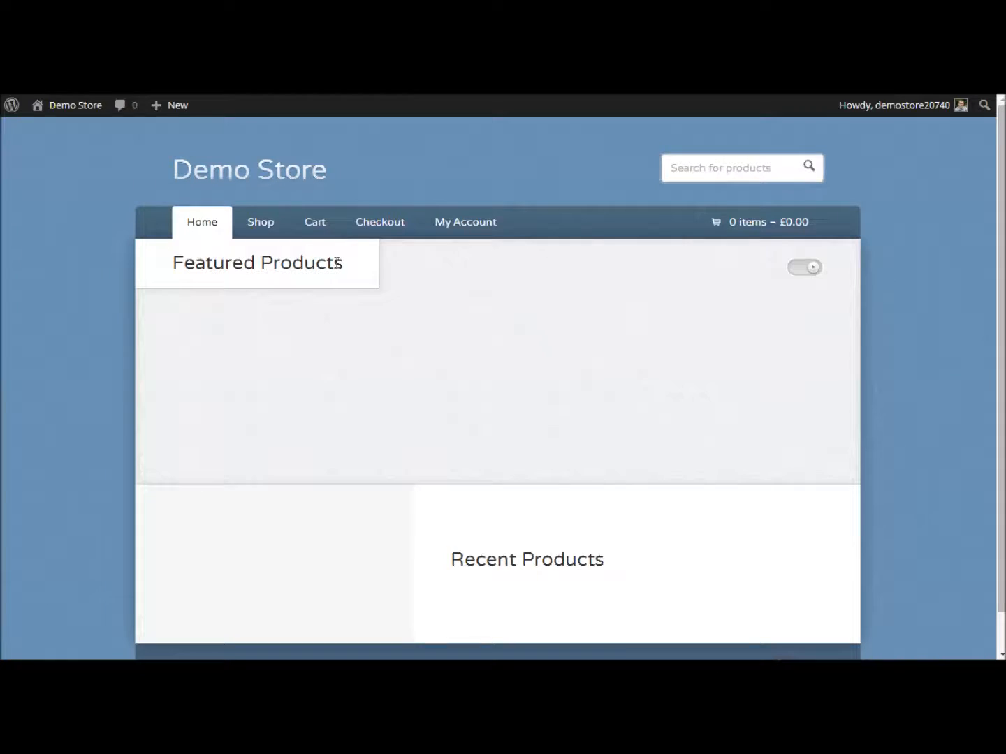
{"action": "scroll", "coordinate": [332, 307], "scroll_direction": "down", "scroll_amount": 1}
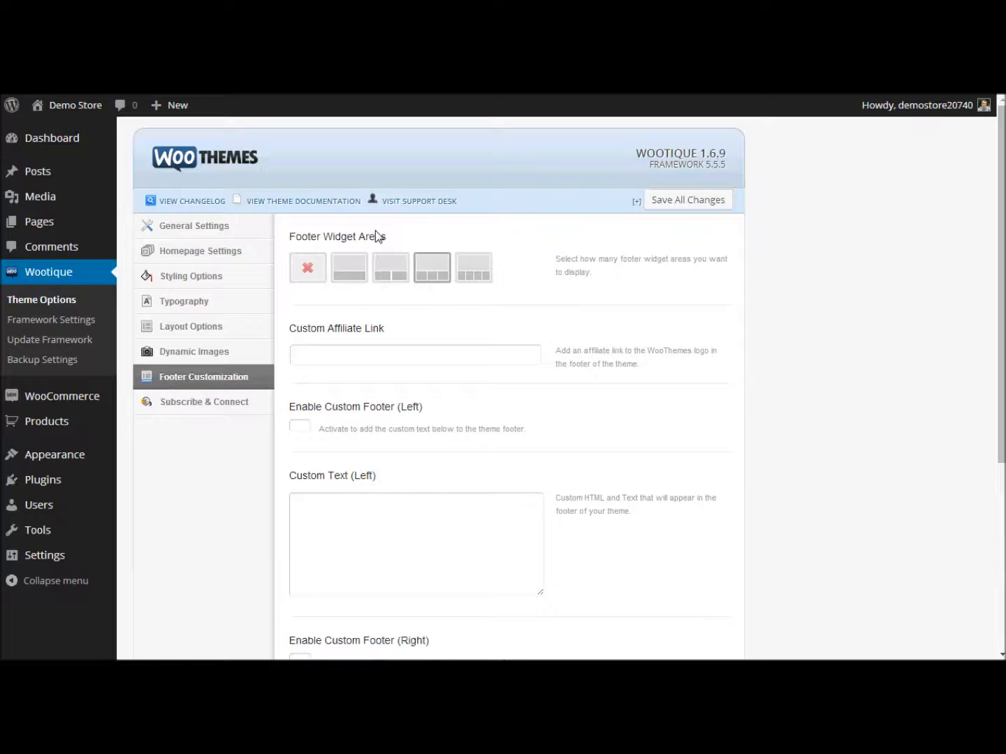
{"action": "left_click", "coordinate": [384, 278]}
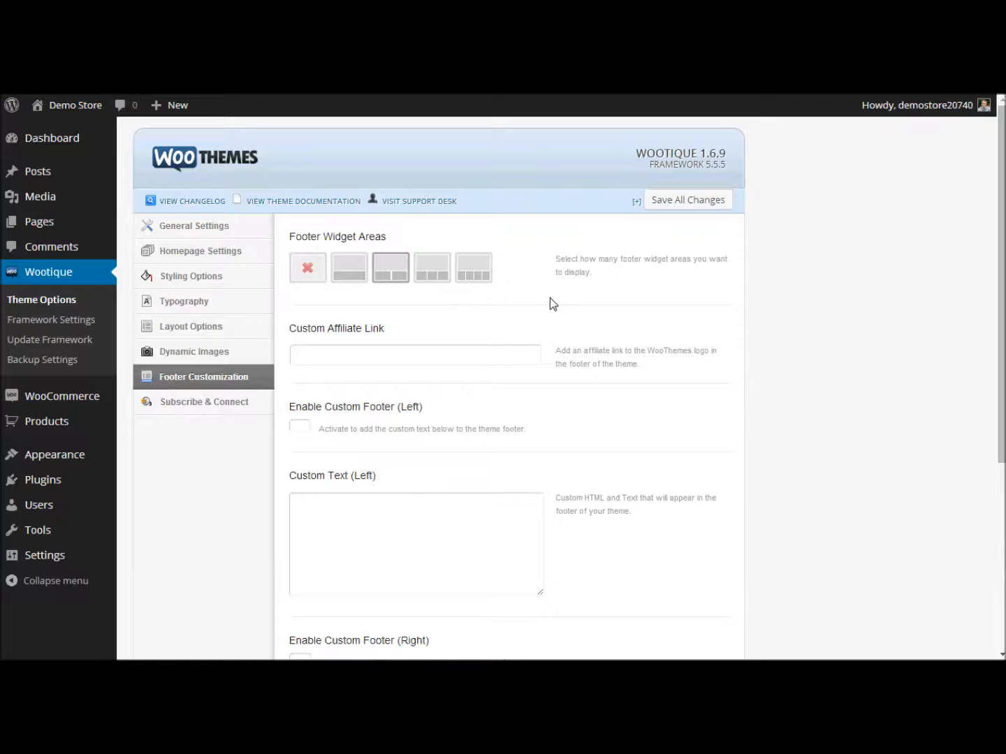
Step: Read the Custom Affiliate Link description and examine the custom footer text settings for both sides
{"action": "scroll", "coordinate": [552, 298], "scroll_direction": "down", "scroll_amount": 1}
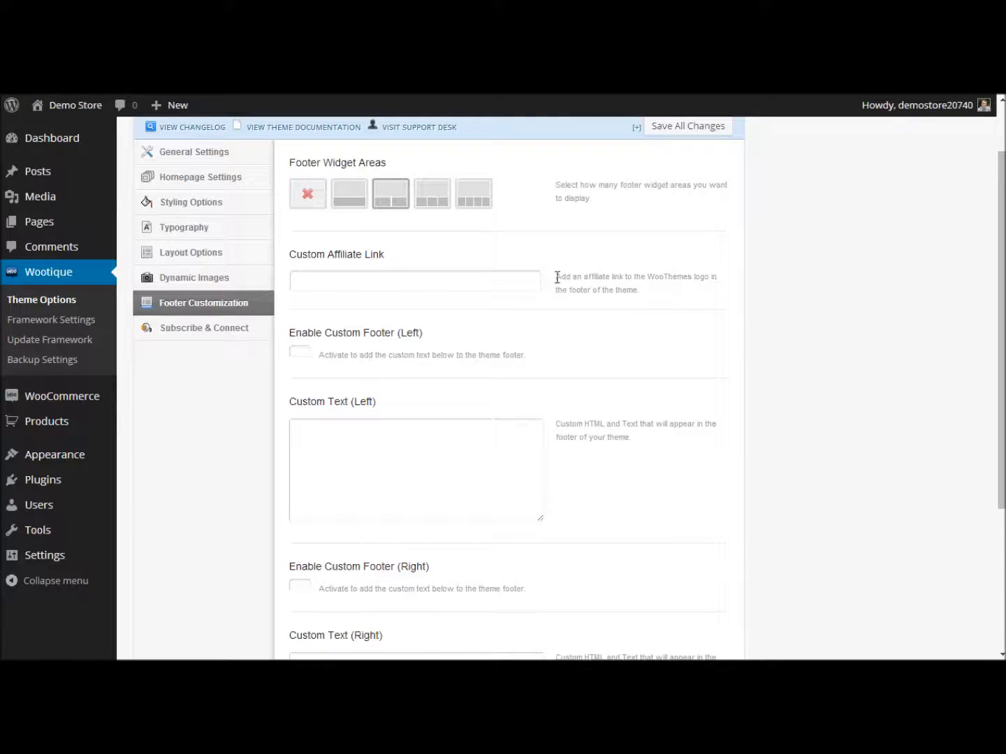
{"action": "left_click_drag", "start_coordinate": [391, 256], "coordinate": [283, 256]}
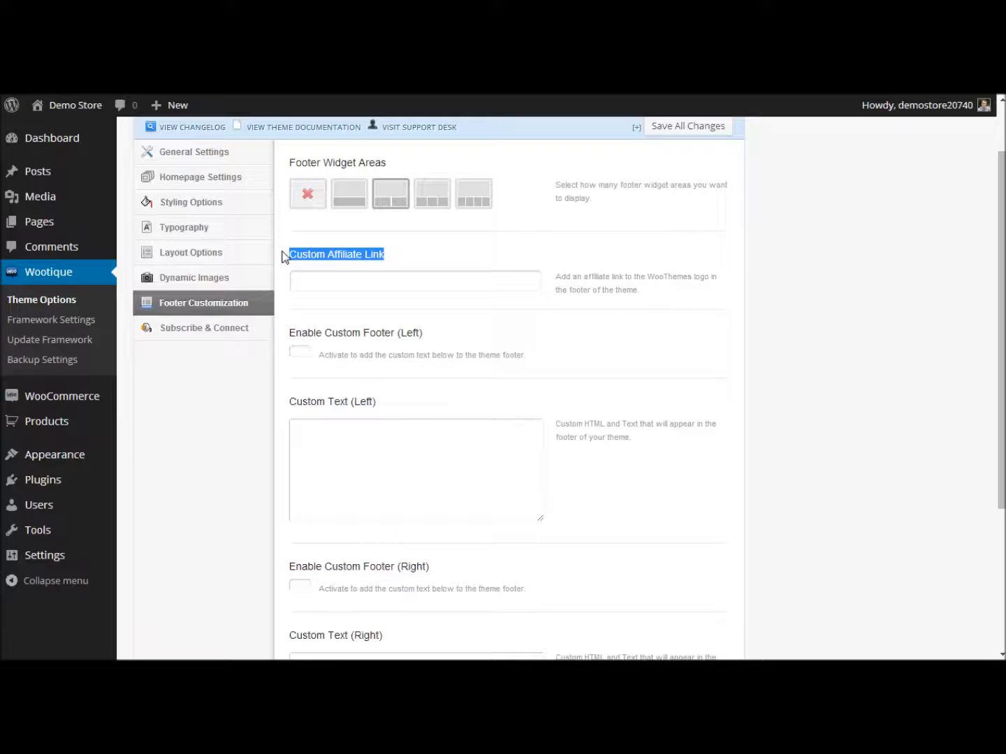
{"action": "triple_click", "coordinate": [603, 287]}
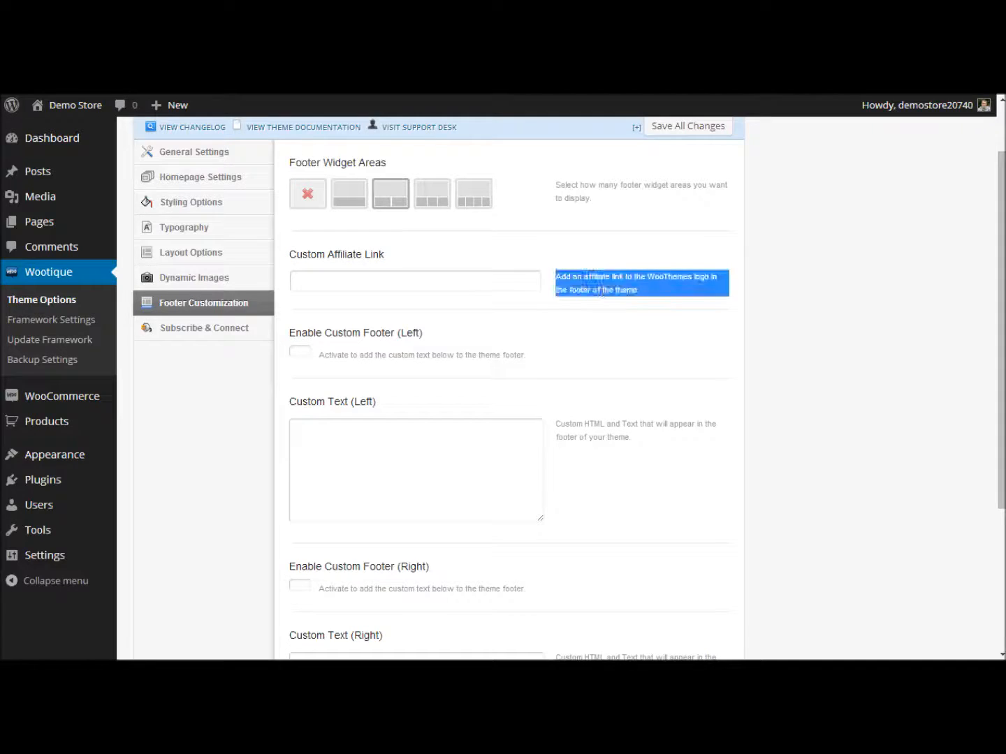
{"action": "left_click", "coordinate": [668, 296]}
{"action": "scroll", "coordinate": [667, 296], "scroll_direction": "down", "scroll_amount": 1}
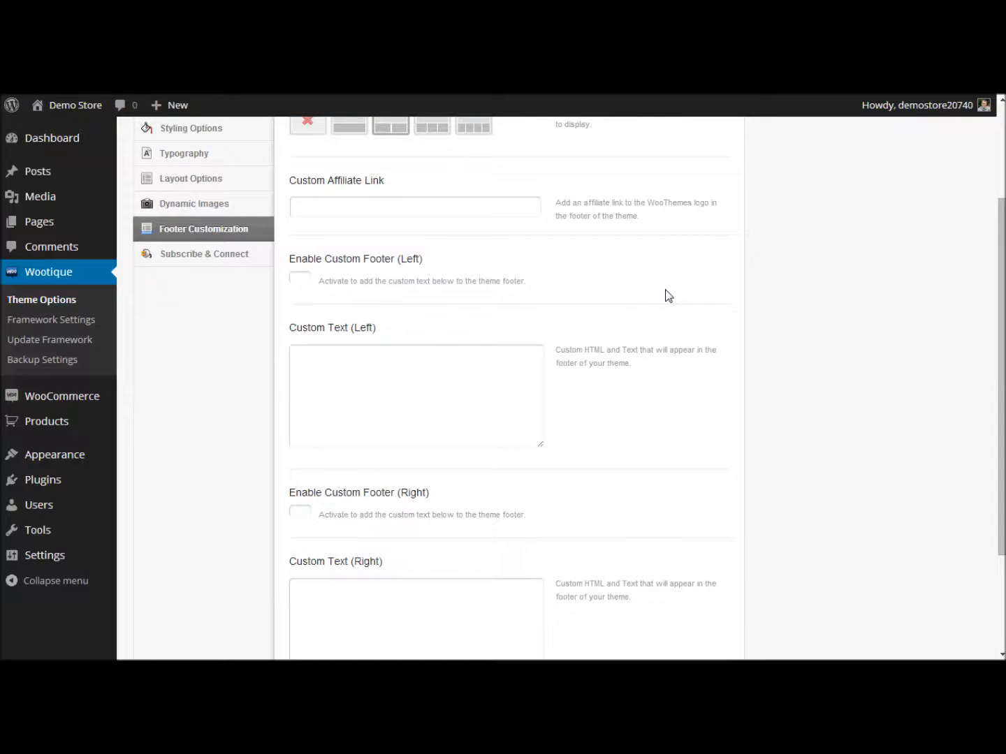
{"action": "scroll", "coordinate": [666, 296], "scroll_direction": "down", "scroll_amount": 1}
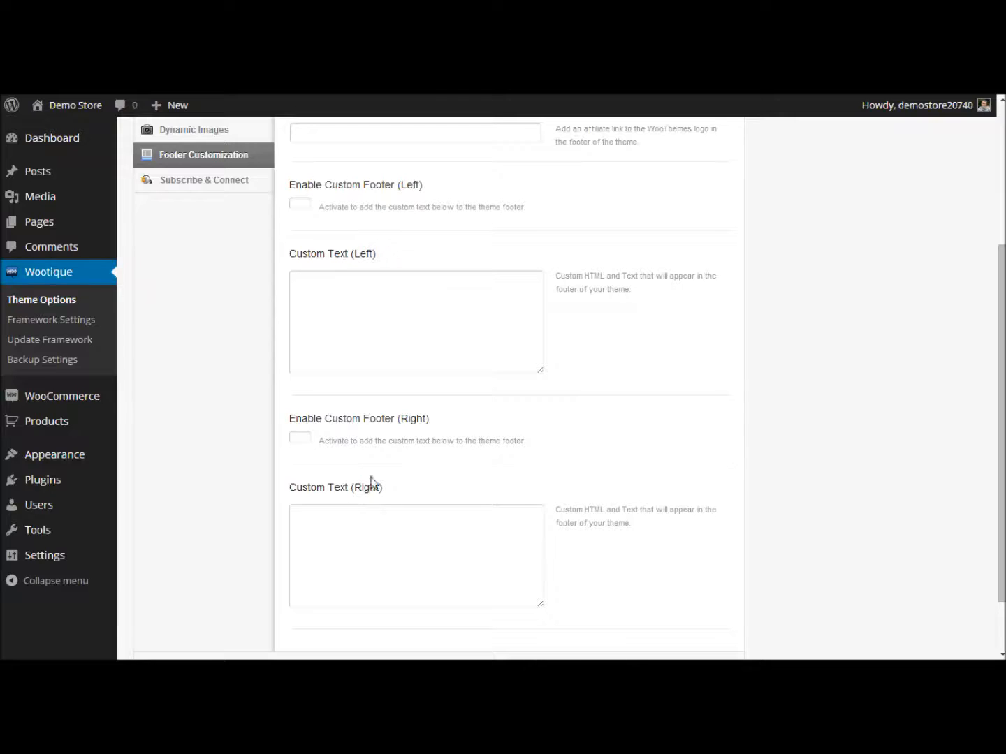
Step: Try switching the right and left custom footers on and back off
{"action": "left_click", "coordinate": [301, 441]}
{"action": "left_click", "coordinate": [299, 205]}
{"action": "left_click", "coordinate": [298, 440]}
{"action": "left_click", "coordinate": [298, 205]}
Step: Save the Footer Customization changes
{"action": "scroll", "coordinate": [559, 417], "scroll_direction": "down", "scroll_amount": 2}
{"action": "left_click", "coordinate": [664, 601]}
{"action": "scroll", "coordinate": [384, 392], "scroll_direction": "up", "scroll_amount": 2}
{"action": "scroll", "coordinate": [242, 352], "scroll_direction": "up", "scroll_amount": 1}
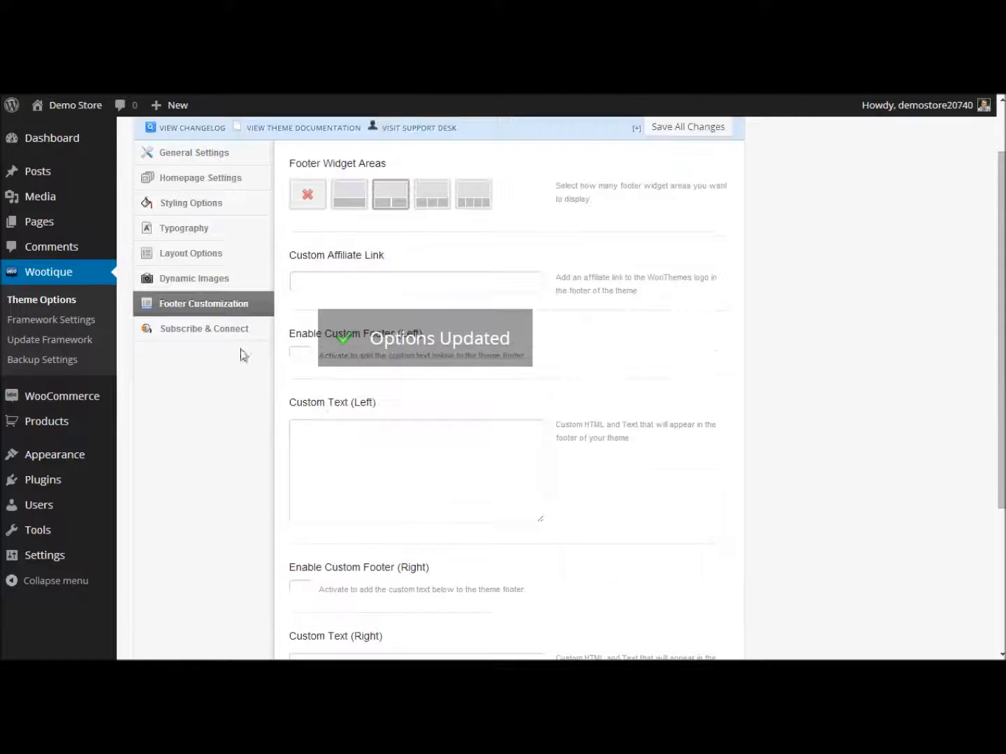
Step: Examine the Subscribe & Connect settings for single posts, e-mail subscription and RSS
{"action": "left_click", "coordinate": [232, 336]}
{"action": "scroll", "coordinate": [609, 370], "scroll_direction": "up", "scroll_amount": 1}
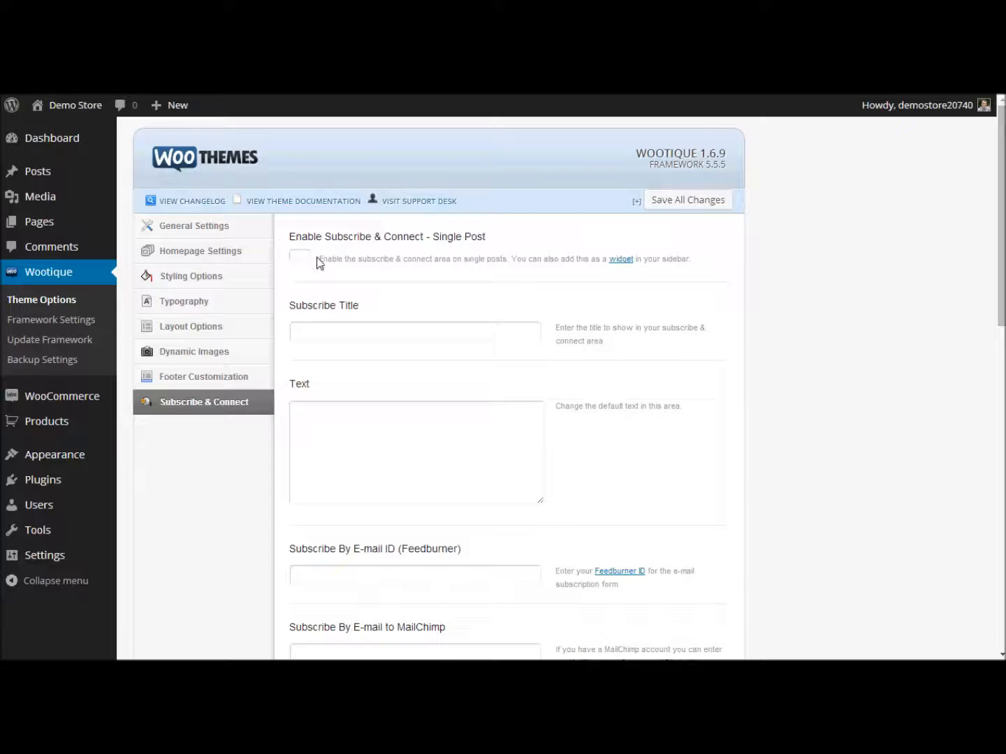
{"action": "left_click_drag", "start_coordinate": [319, 259], "coordinate": [707, 258]}
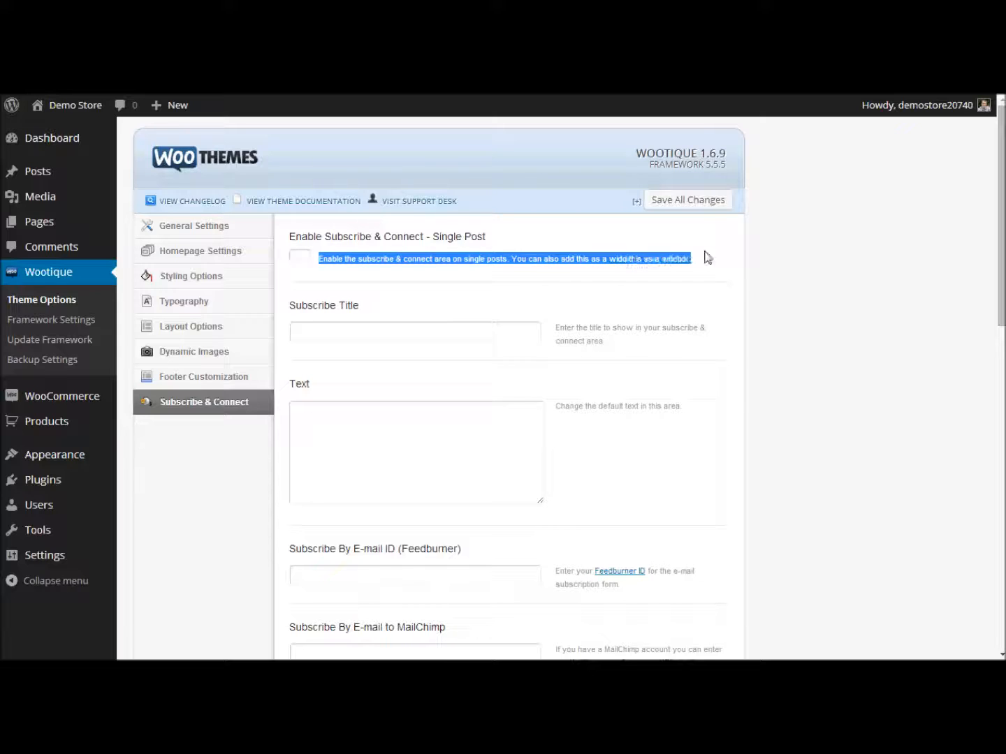
{"action": "left_click", "coordinate": [370, 282]}
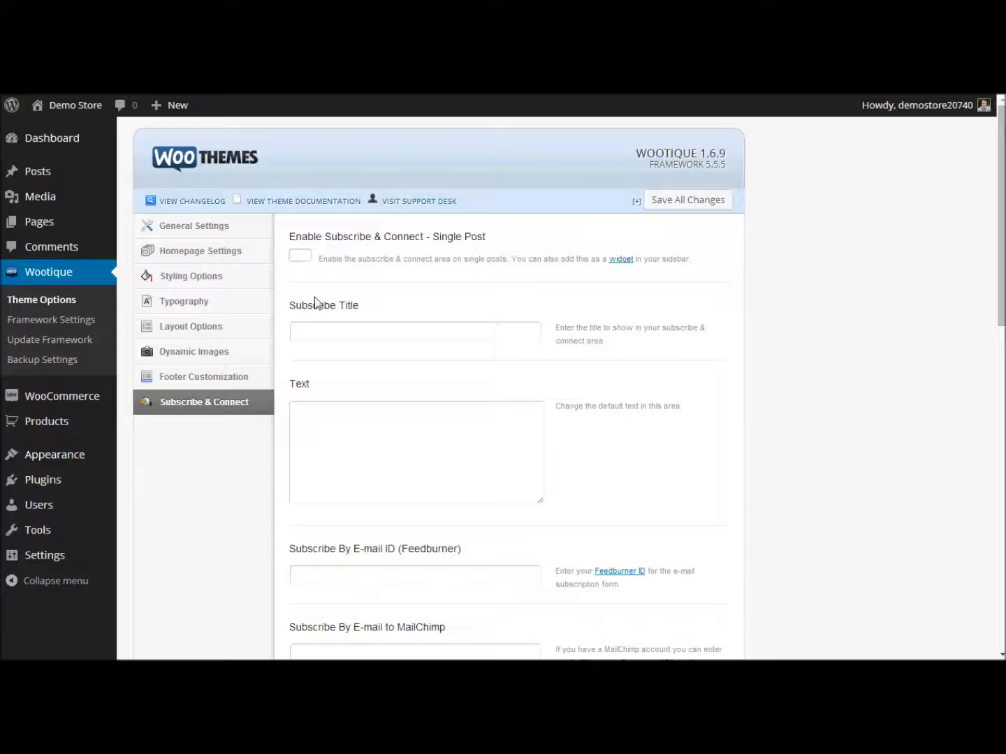
{"action": "scroll", "coordinate": [369, 351], "scroll_direction": "down", "scroll_amount": 1}
{"action": "scroll", "coordinate": [373, 351], "scroll_direction": "down", "scroll_amount": 4}
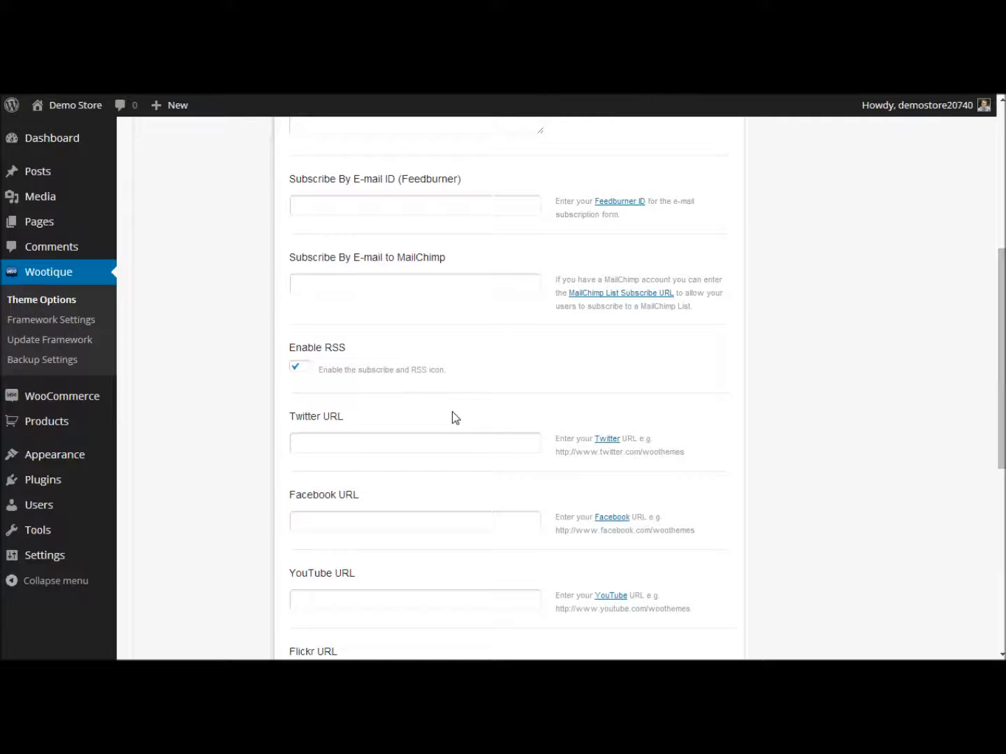
{"action": "scroll", "coordinate": [454, 417], "scroll_direction": "down", "scroll_amount": 3}
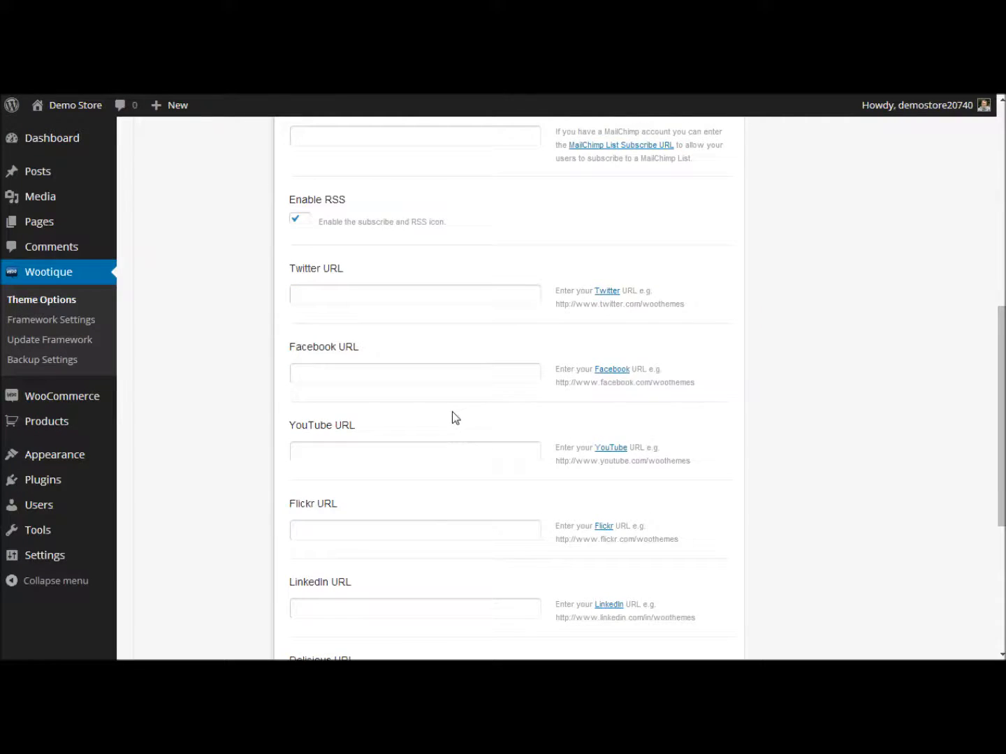
Step: Go through the social profile URL fields: Twitter, Facebook, YouTube, Flickr, LinkedIn, Delicious and Google+
{"action": "double_click", "coordinate": [300, 194]}
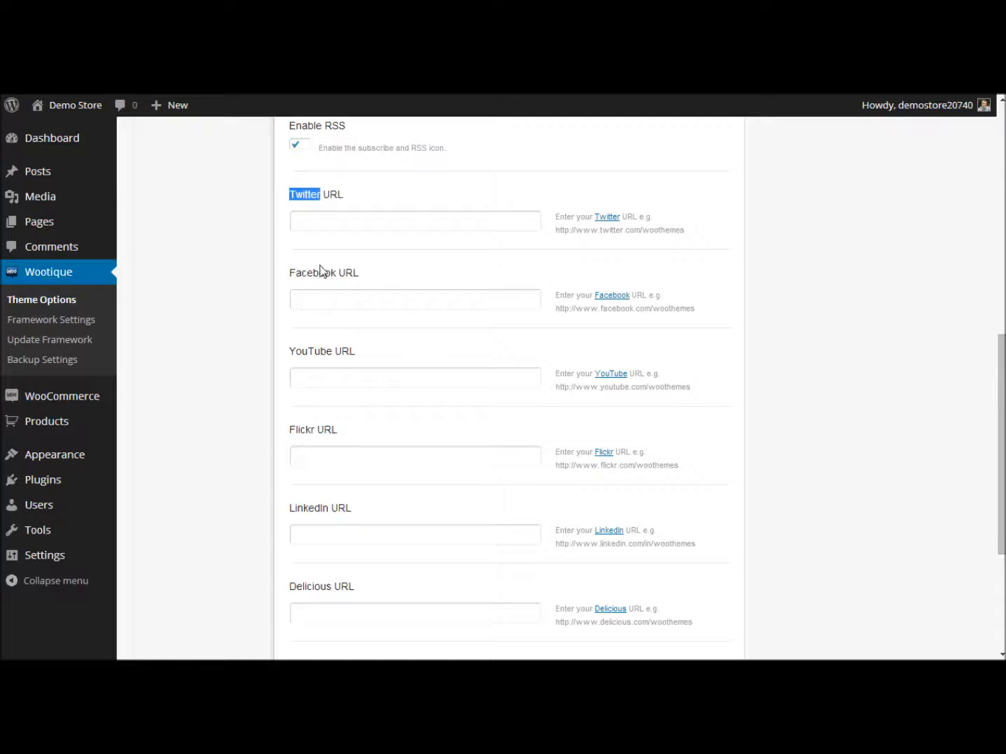
{"action": "double_click", "coordinate": [325, 274]}
{"action": "double_click", "coordinate": [308, 351]}
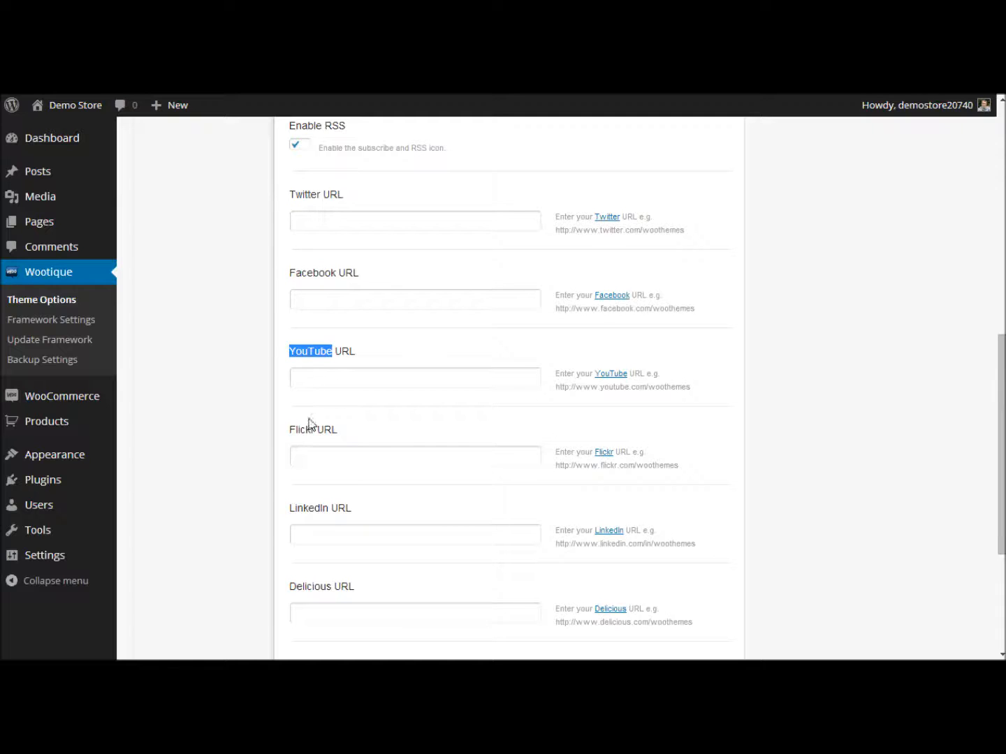
{"action": "double_click", "coordinate": [304, 430]}
{"action": "double_click", "coordinate": [307, 508]}
{"action": "double_click", "coordinate": [312, 587]}
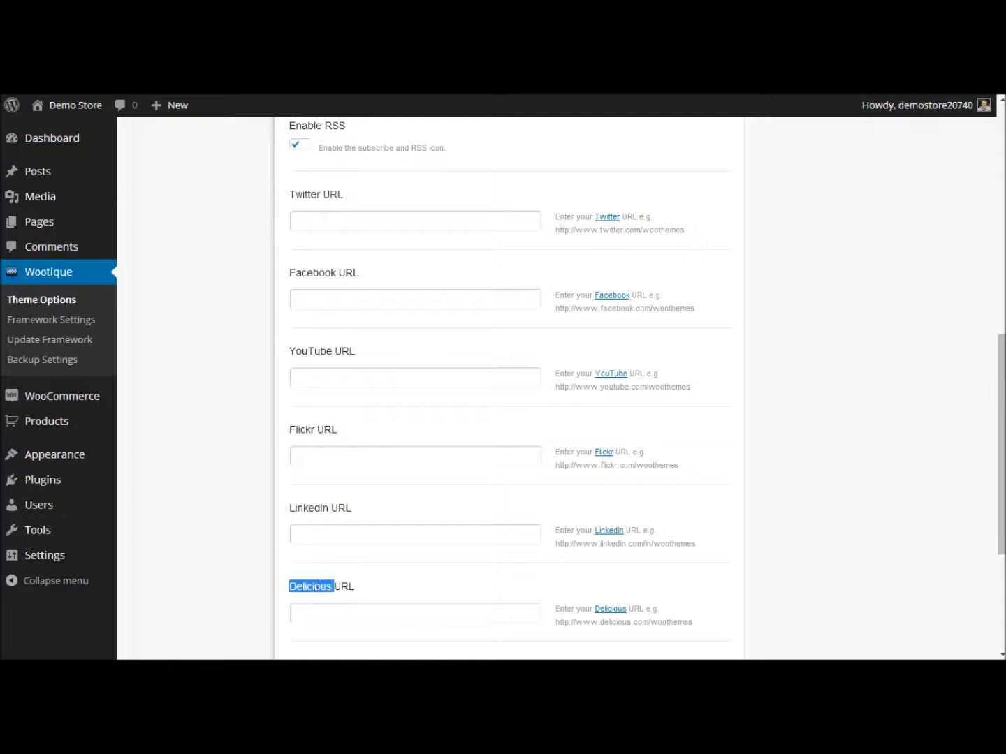
{"action": "scroll", "coordinate": [369, 588], "scroll_direction": "down", "scroll_amount": 1}
{"action": "scroll", "coordinate": [369, 588], "scroll_direction": "down", "scroll_amount": 1}
{"action": "double_click", "coordinate": [315, 518]}
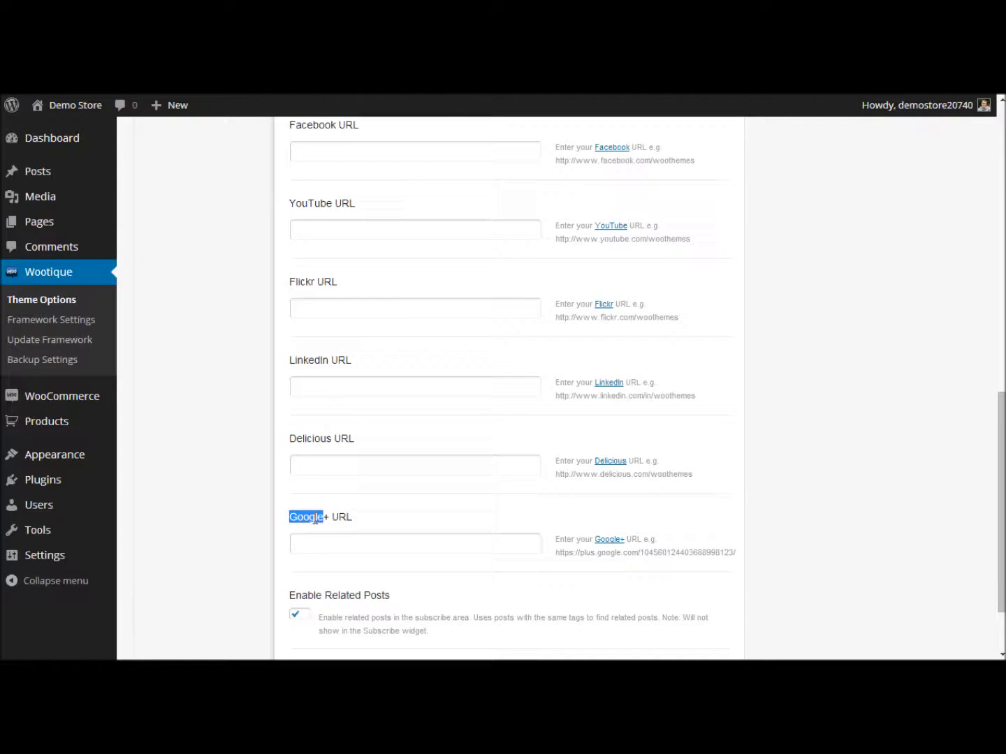
Step: Save the Subscribe & Connect options, keeping Enable Related Posts on
{"action": "scroll", "coordinate": [318, 522], "scroll_direction": "down", "scroll_amount": 1}
{"action": "left_click", "coordinate": [674, 602]}
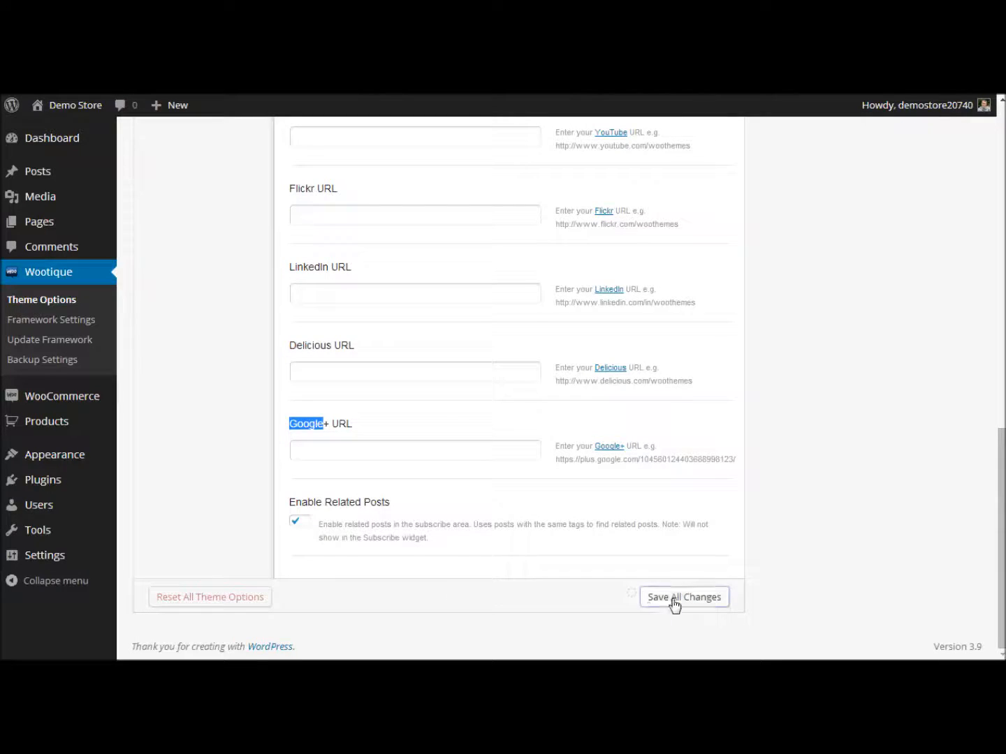
{"action": "scroll", "coordinate": [373, 561], "scroll_direction": "up", "scroll_amount": 12}
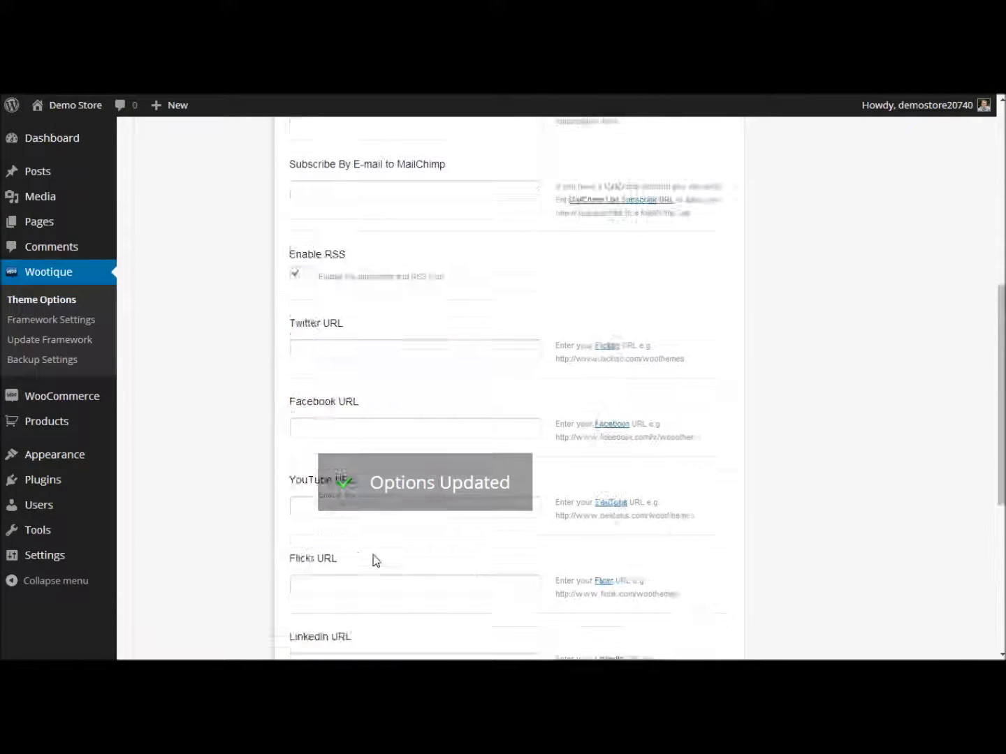
Step: Open the Framework Settings and examine the Super User (username) option and its description
{"action": "left_click", "coordinate": [92, 325]}
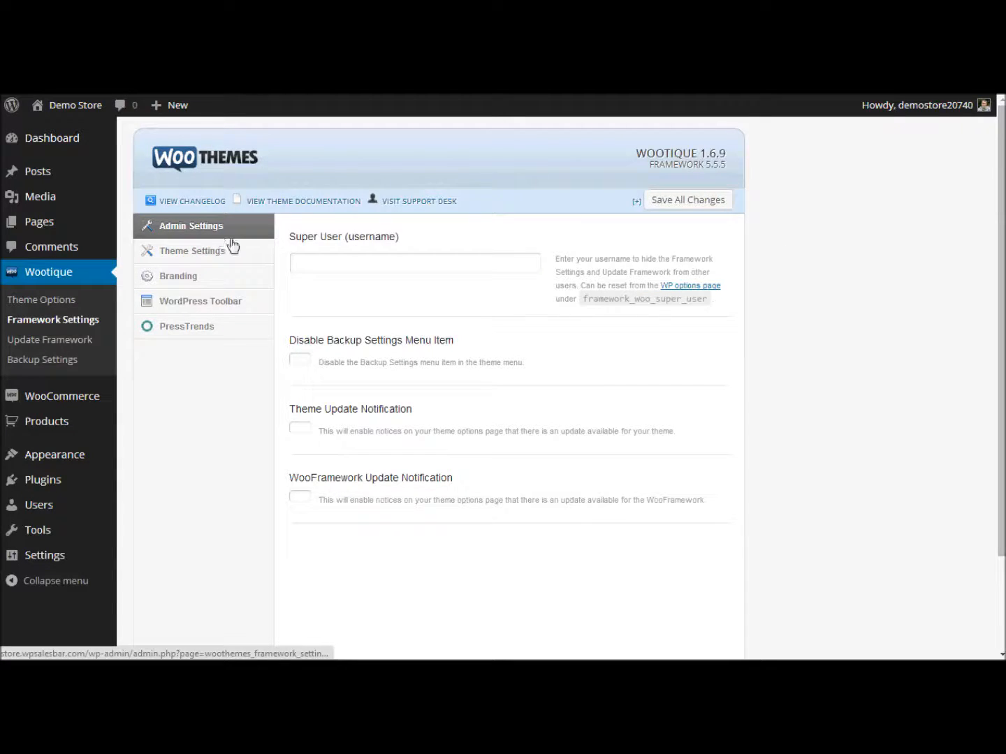
{"action": "left_click_drag", "start_coordinate": [289, 238], "coordinate": [409, 241]}
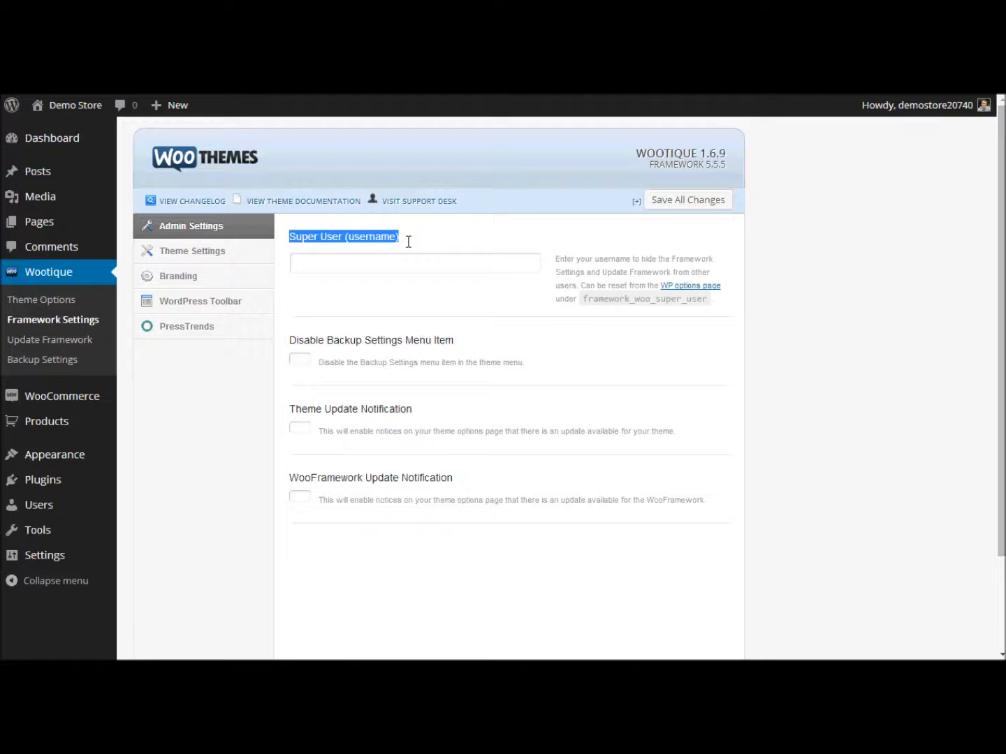
{"action": "left_click", "coordinate": [413, 235]}
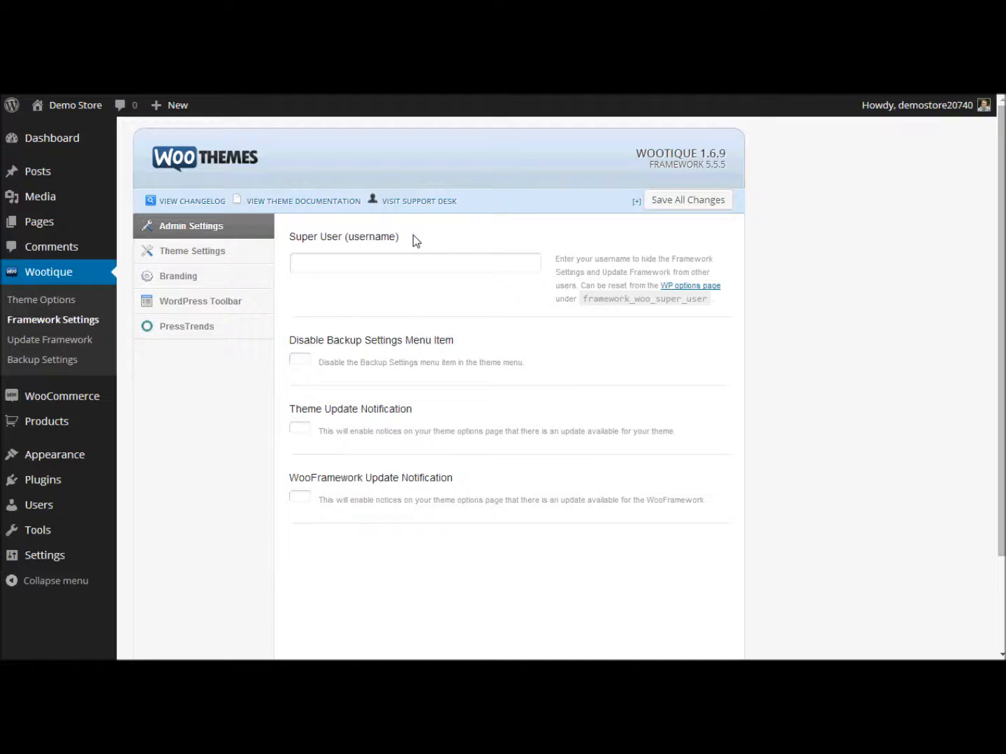
{"action": "triple_click", "coordinate": [571, 264]}
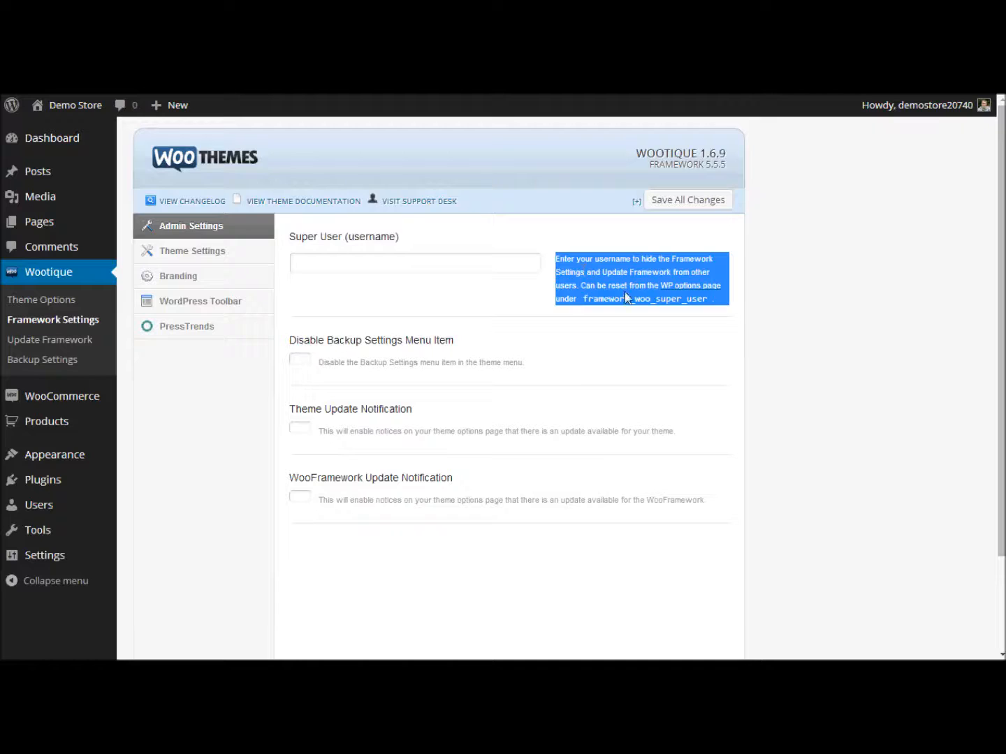
{"action": "left_click", "coordinate": [760, 285]}
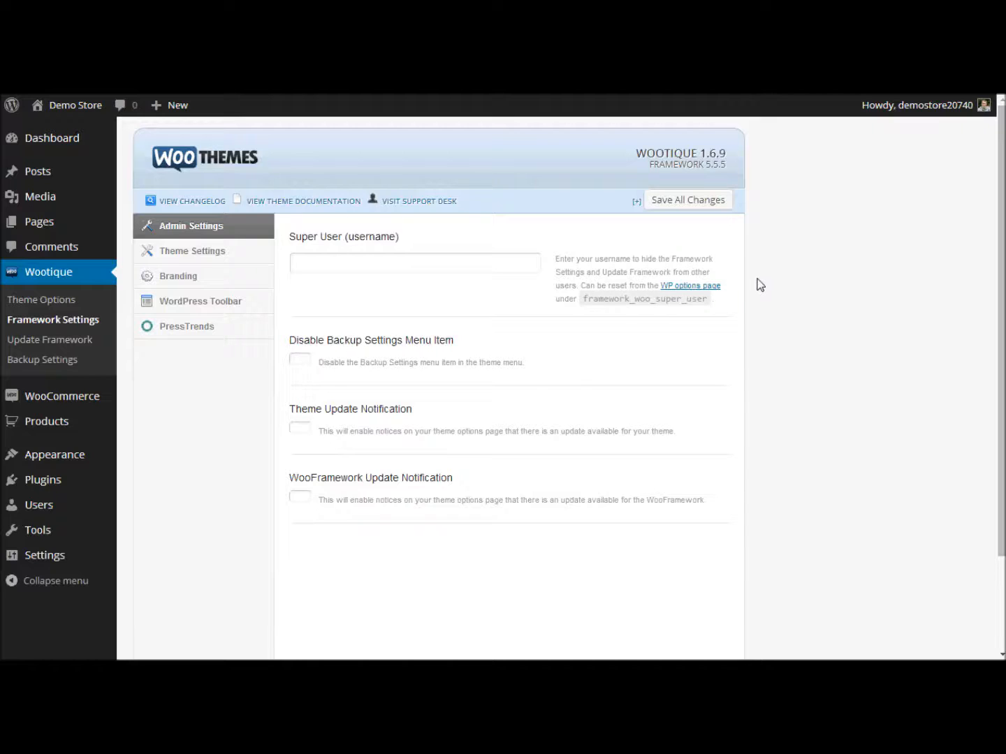
Step: Enable Theme Update Notification and WooFramework Update Notification in the admin settings and save the changes
{"action": "scroll", "coordinate": [760, 285], "scroll_direction": "down", "scroll_amount": 2}
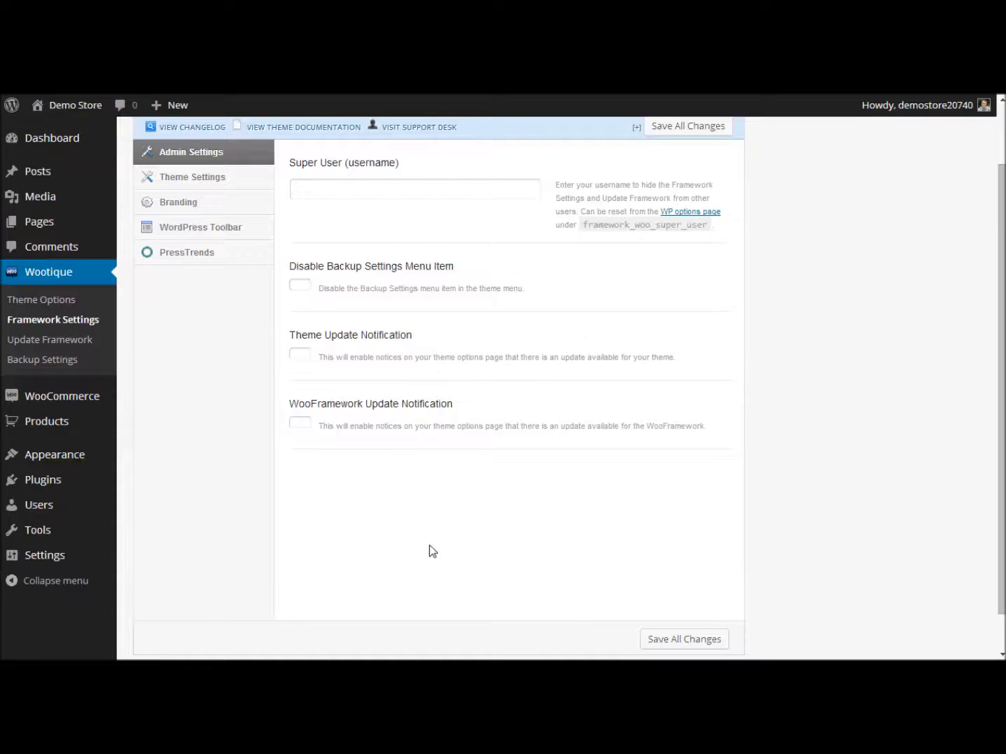
{"action": "left_click", "coordinate": [301, 353]}
{"action": "left_click", "coordinate": [300, 433]}
{"action": "left_click", "coordinate": [659, 641]}
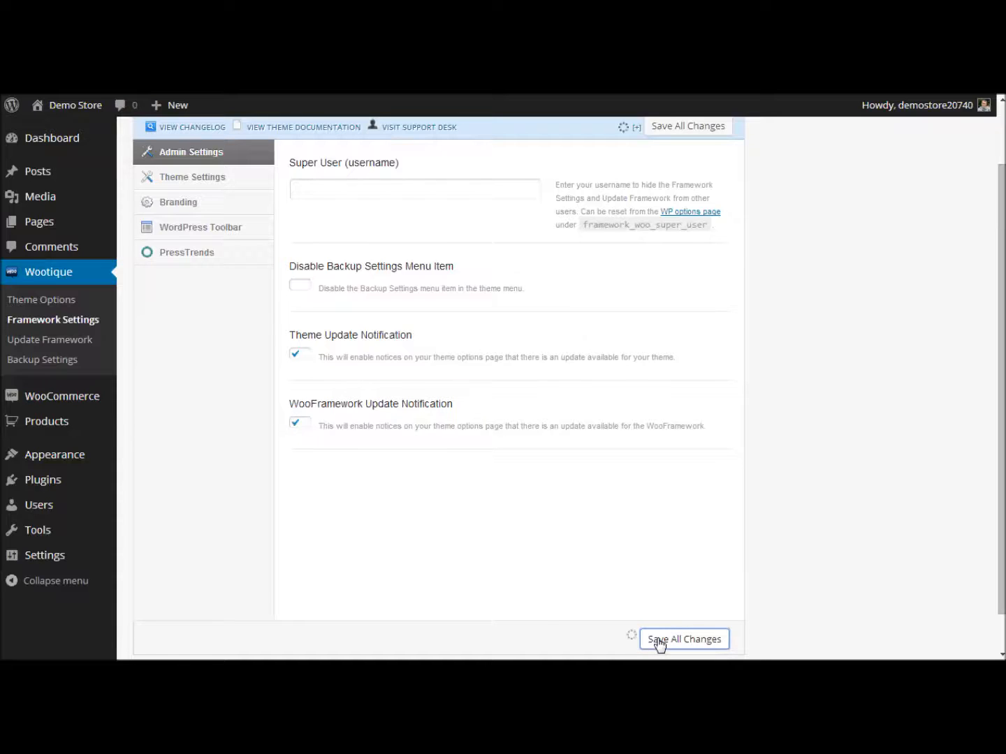
Step: Enable Remove Generator Meta Tags in the framework's Theme Settings
{"action": "left_click", "coordinate": [213, 184]}
{"action": "scroll", "coordinate": [433, 303], "scroll_direction": "up", "scroll_amount": 1}
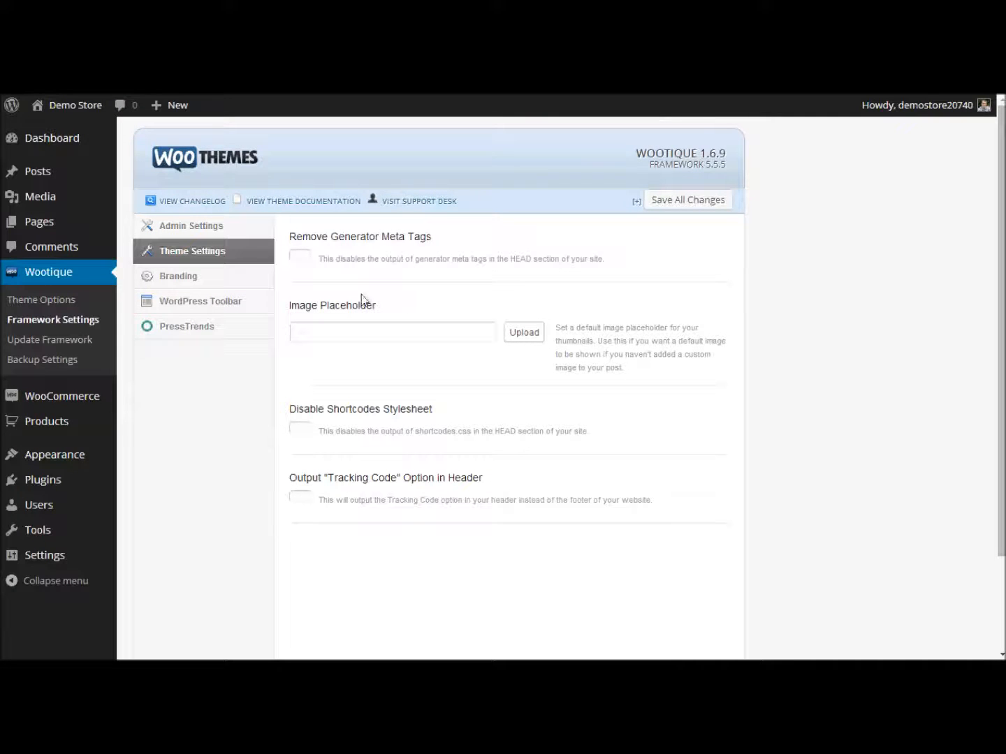
{"action": "left_click", "coordinate": [301, 258]}
{"action": "triple_click", "coordinate": [510, 267]}
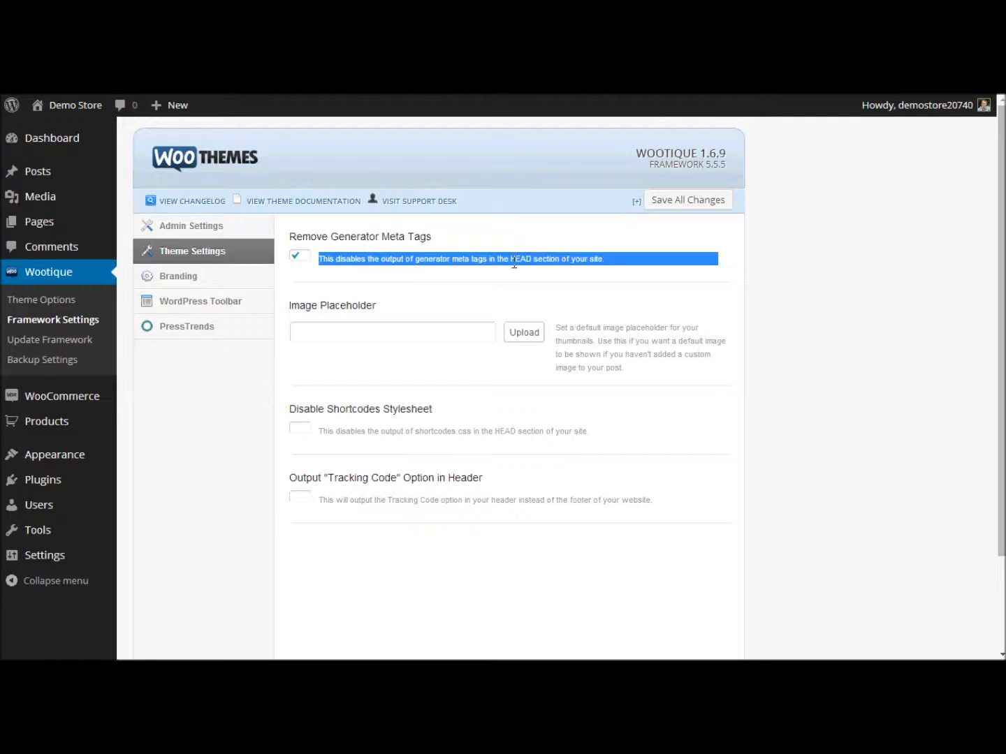
{"action": "left_click", "coordinate": [632, 266]}
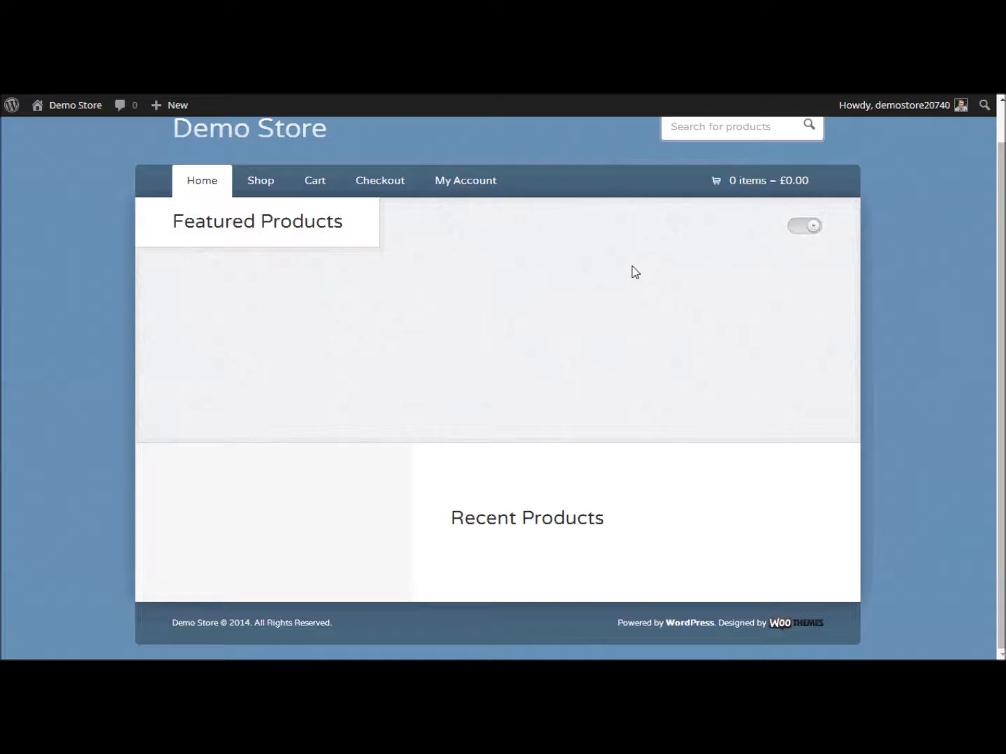
Step: Search the storefront's page source for "generator", inspect the WordPress and WooCommerce meta tags, and return to the settings
{"action": "right_click", "coordinate": [632, 266]}
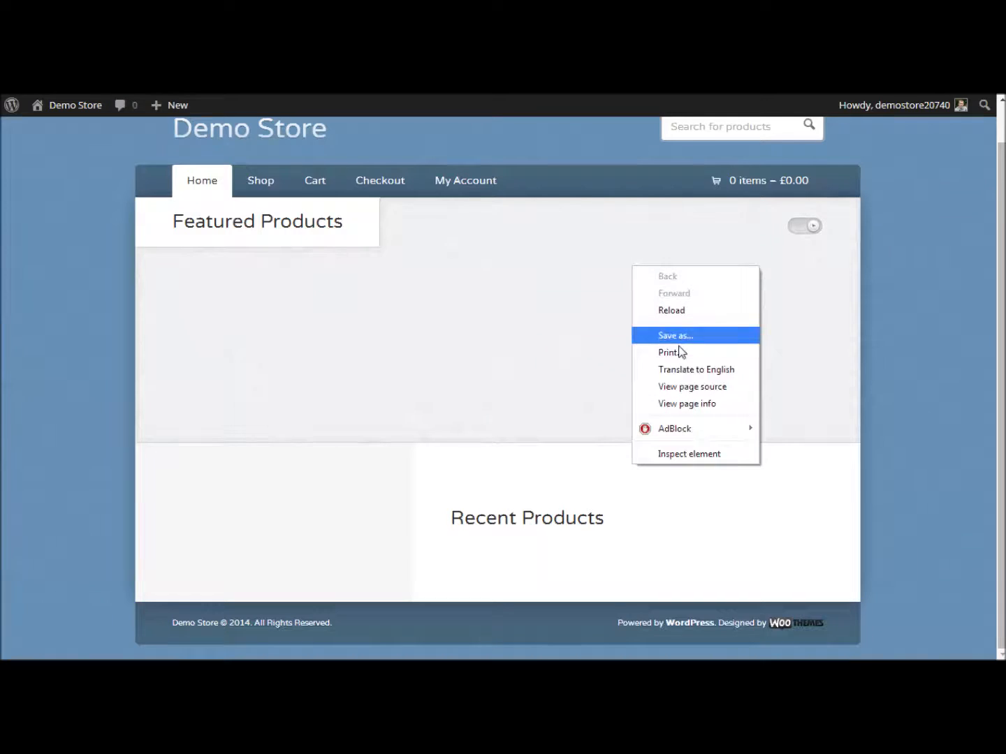
{"action": "left_click", "coordinate": [688, 388]}
{"action": "key", "text": "ctrl+f"}
{"action": "type", "text": "generator"}
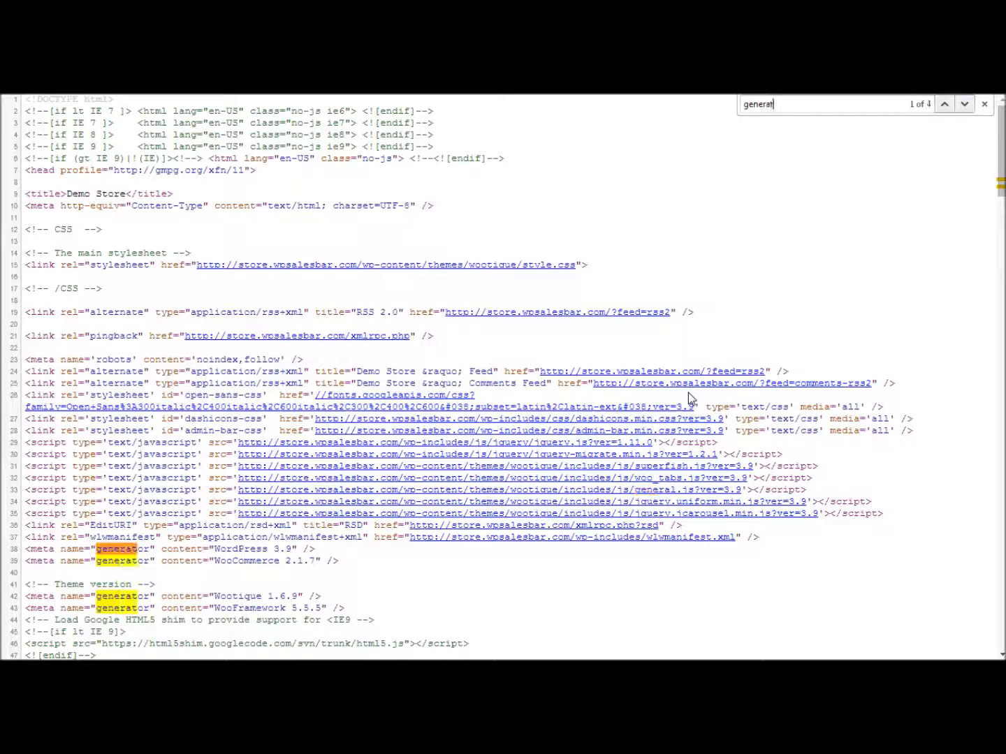
{"action": "left_click_drag", "start_coordinate": [341, 561], "coordinate": [10, 549]}
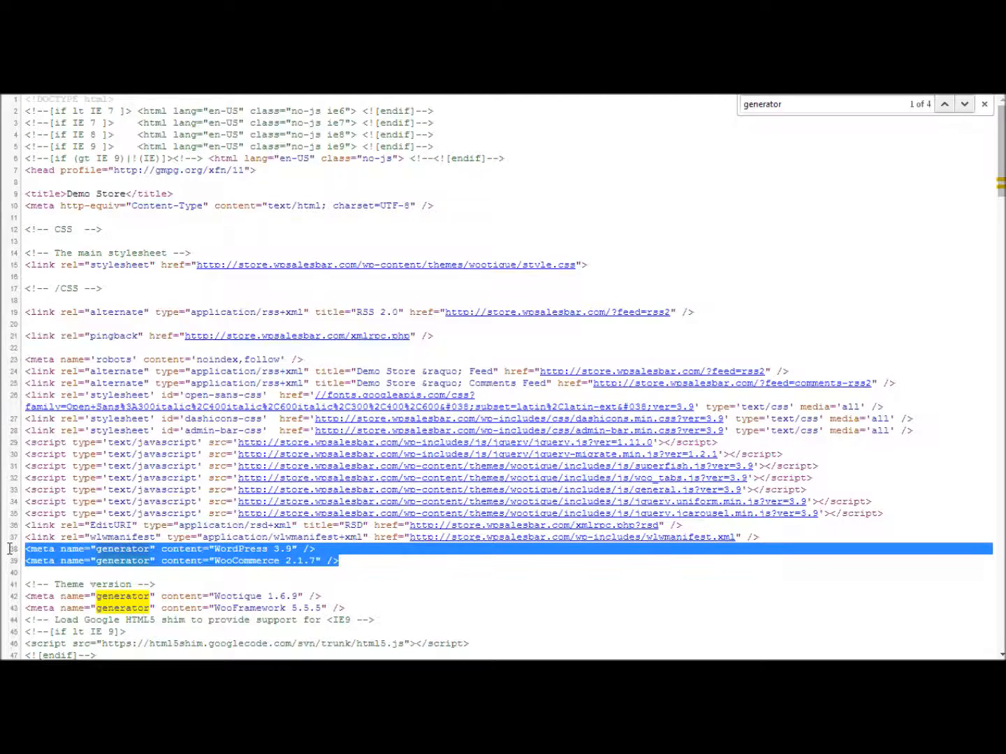
{"action": "key", "text": "ctrl+Tab"}
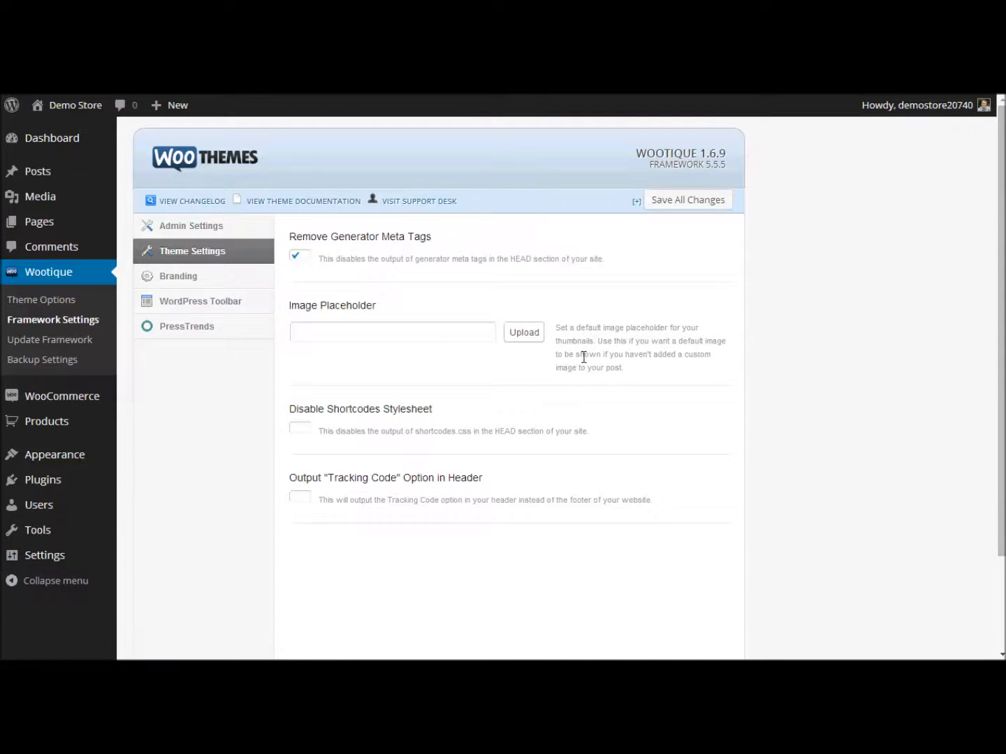
Step: Examine the Image Placeholder, Disable Shortcodes Stylesheet and Output "Tracking Code" Option in Header settings
{"action": "triple_click", "coordinate": [584, 330]}
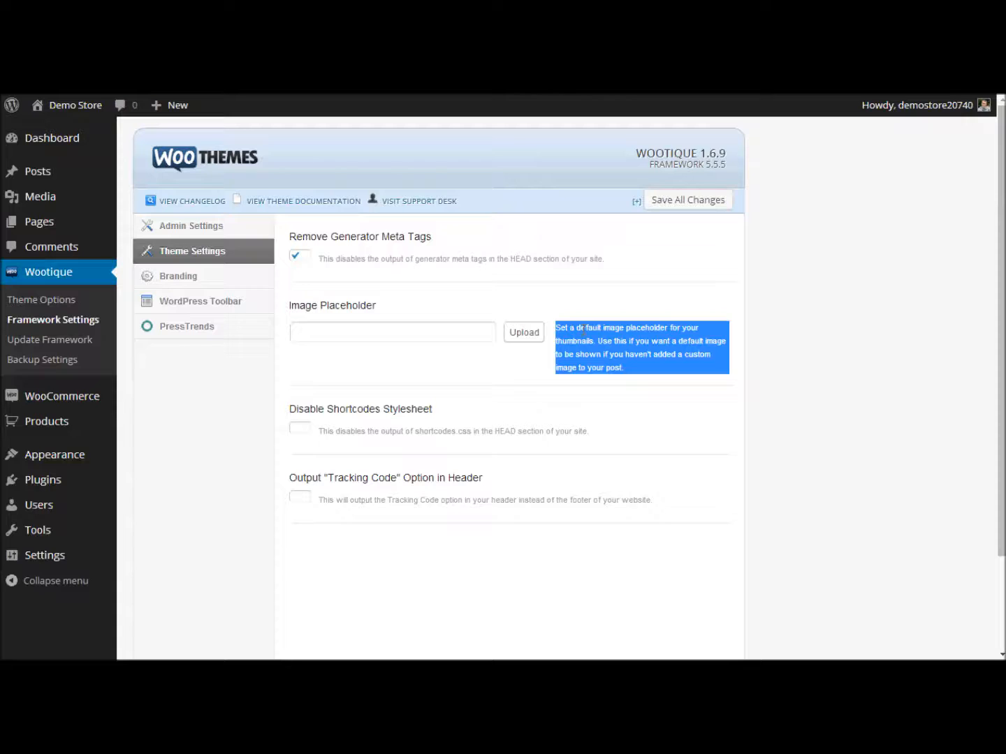
{"action": "left_click", "coordinate": [763, 345]}
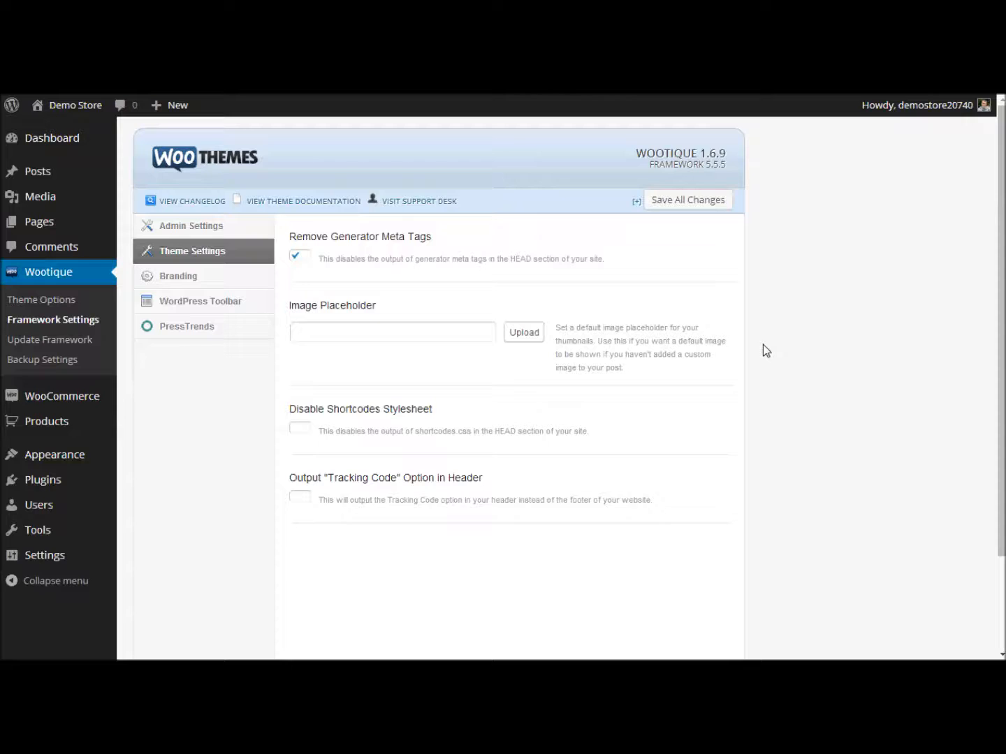
{"action": "triple_click", "coordinate": [422, 406]}
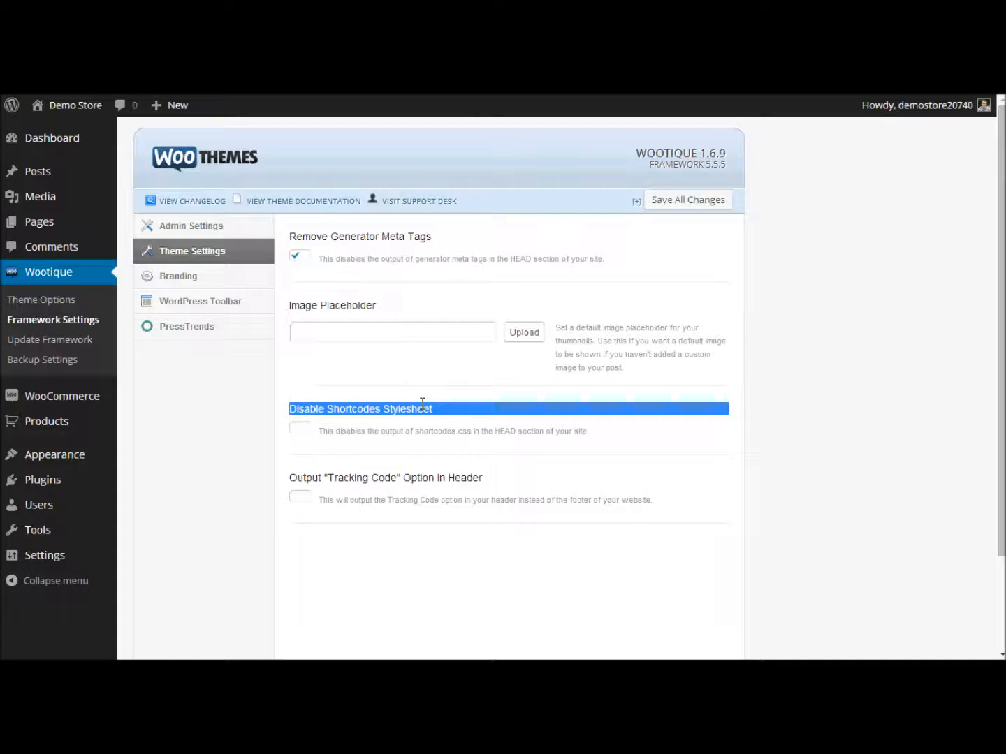
{"action": "left_click", "coordinate": [424, 408]}
{"action": "triple_click", "coordinate": [478, 477]}
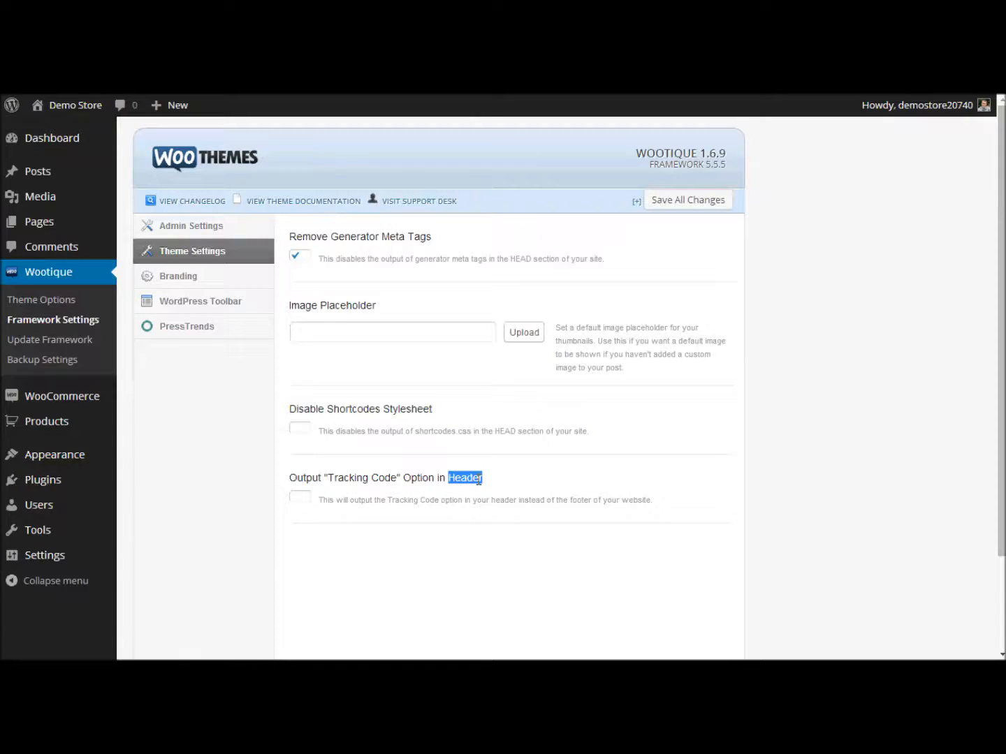
{"action": "left_click", "coordinate": [516, 473]}
Step: Review the Branding options for the panel header, panel icon and WordPress login, and save all changes
{"action": "left_click", "coordinate": [248, 281]}
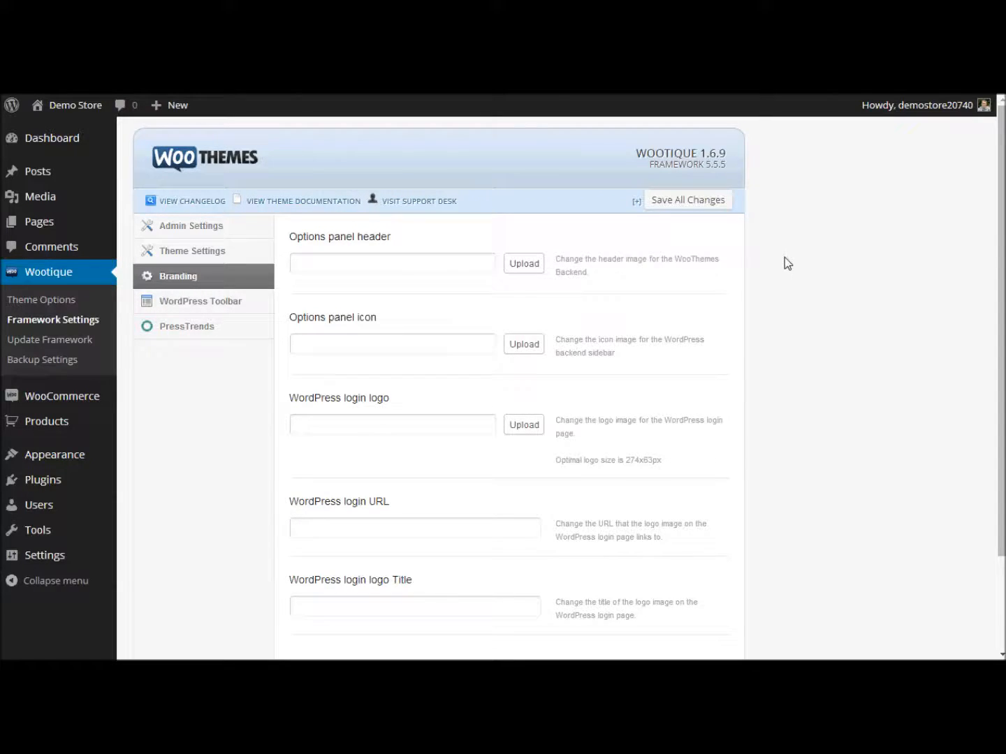
{"action": "scroll", "coordinate": [787, 263], "scroll_direction": "down", "scroll_amount": 2}
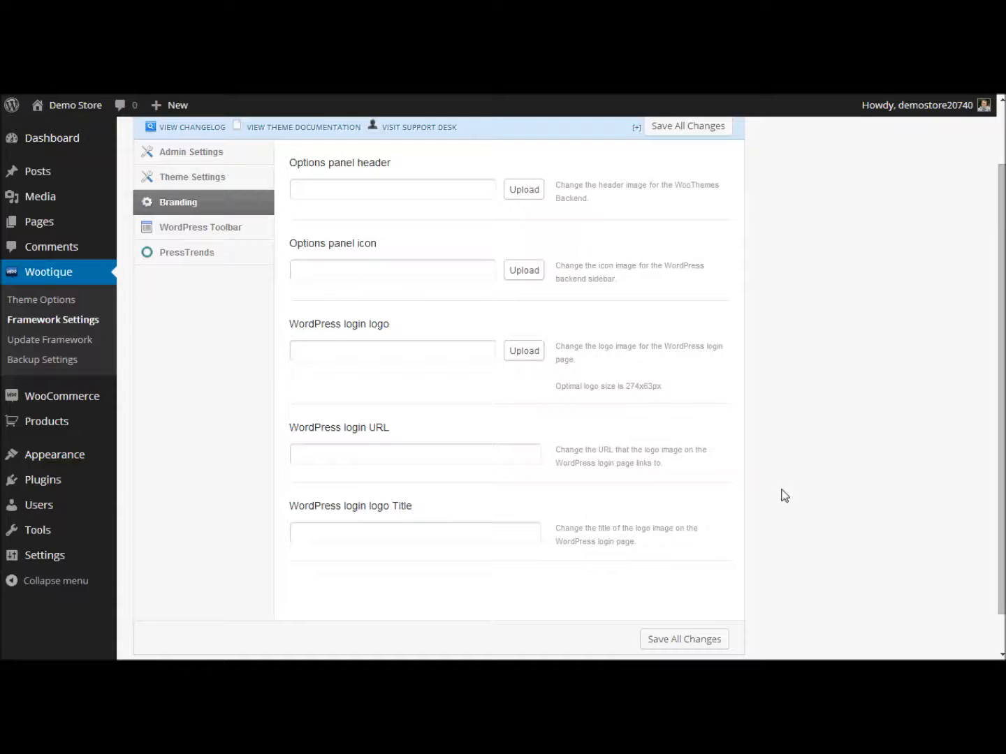
{"action": "left_click", "coordinate": [712, 647]}
Step: Disable the WordPress toolbar, save the change and check the reloaded storefront
{"action": "left_click", "coordinate": [247, 229]}
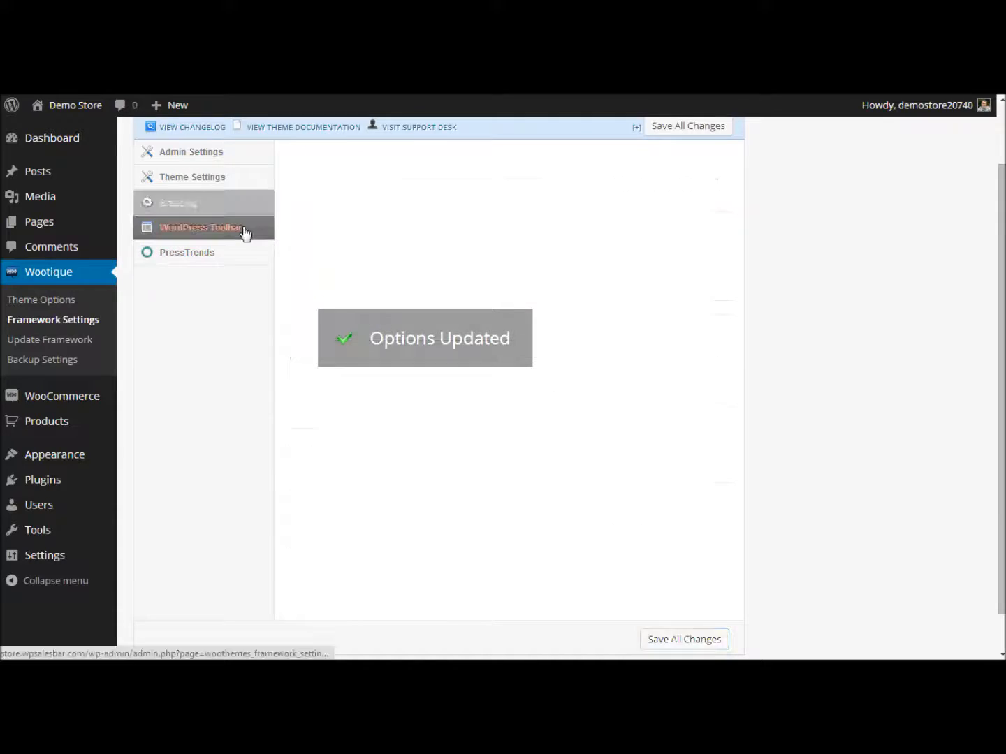
{"action": "scroll", "coordinate": [356, 286], "scroll_direction": "up", "scroll_amount": 1}
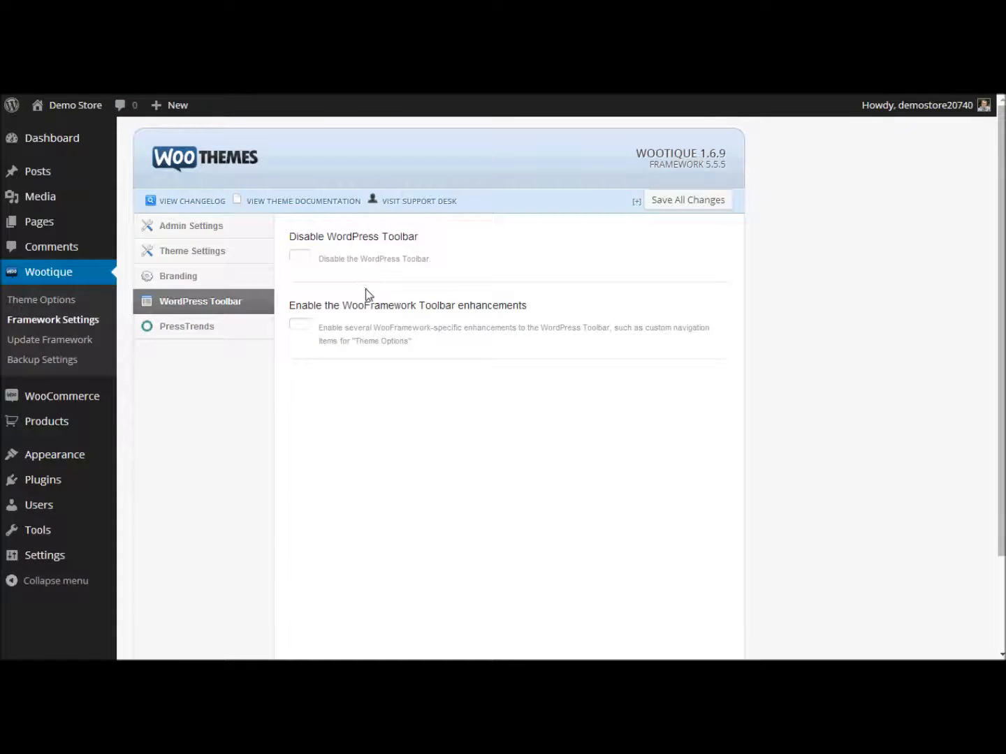
{"action": "left_click", "coordinate": [301, 259]}
{"action": "left_click", "coordinate": [689, 202]}
{"action": "key", "text": "ctrl+Tab"}
{"action": "key", "text": "F5"}
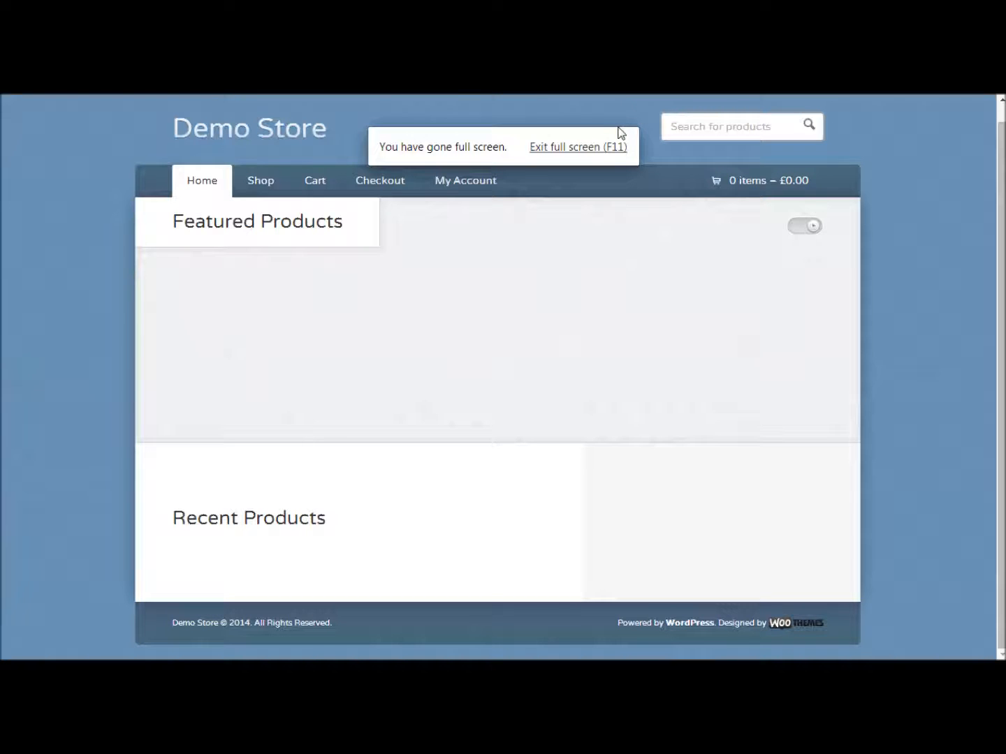
{"action": "key", "text": "ctrl+Tab"}
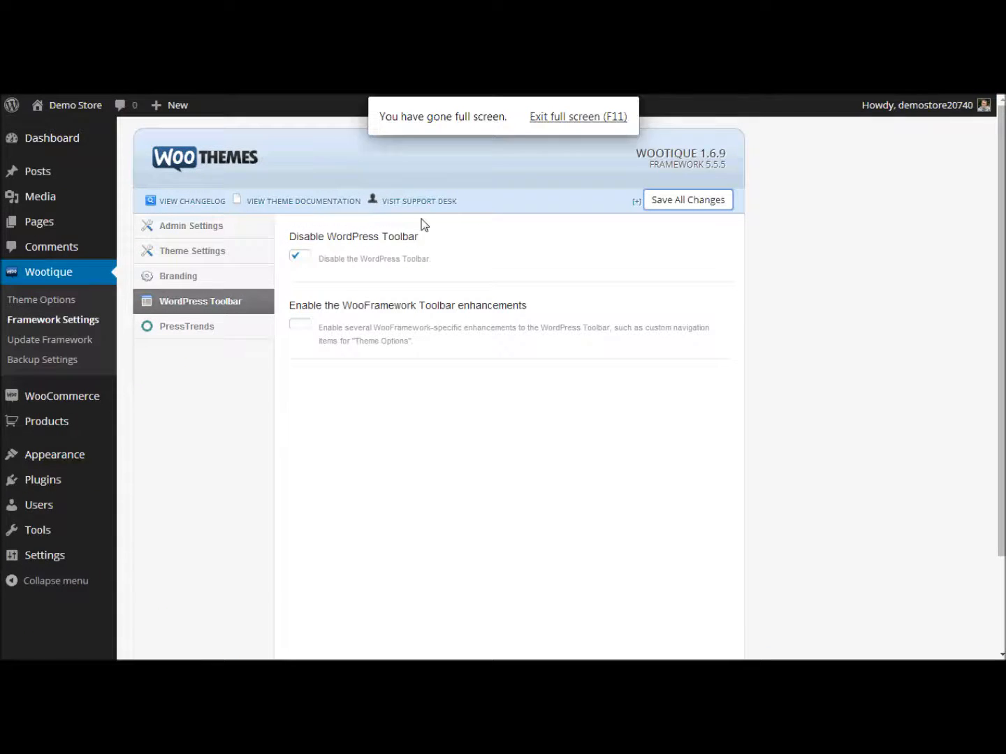
Step: Turn Disable WordPress Toolbar back off, save, and check the reloaded storefront
{"action": "left_click", "coordinate": [296, 260]}
{"action": "left_click", "coordinate": [671, 209]}
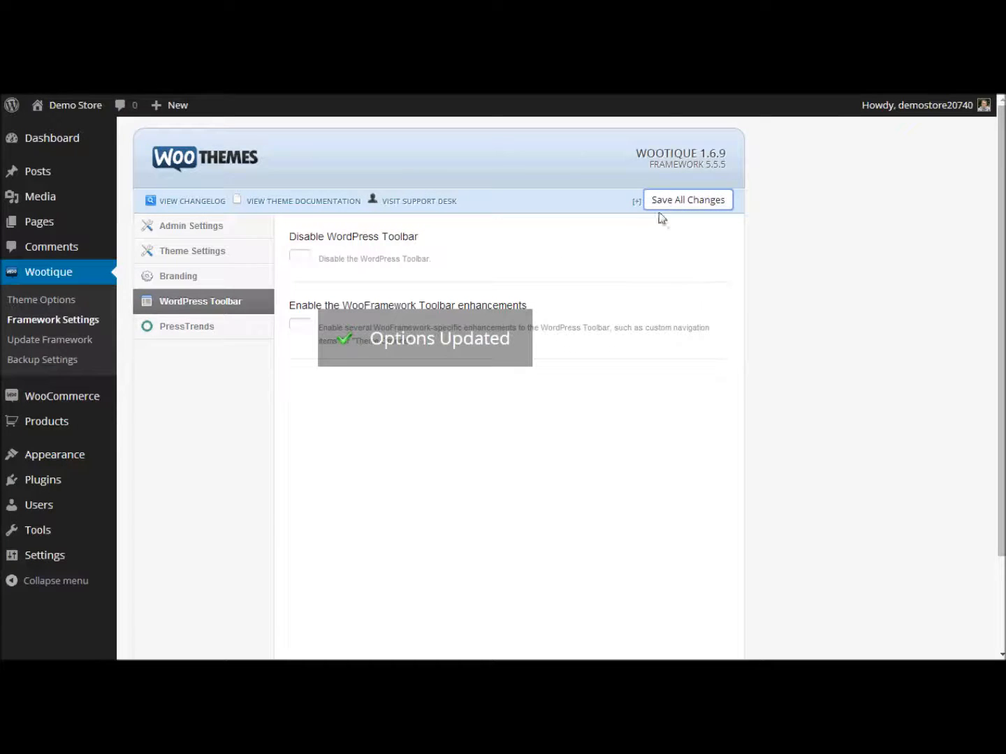
{"action": "key", "text": "ctrl+Tab"}
{"action": "key", "text": "F5"}
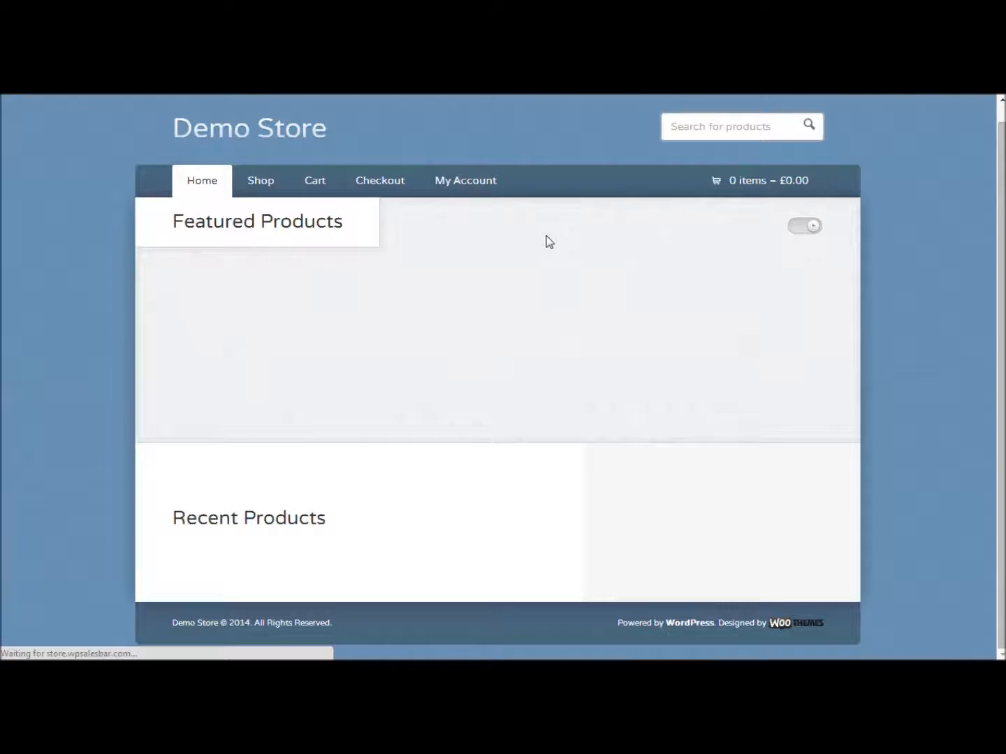
{"action": "key", "text": "ctrl+shift+Tab"}
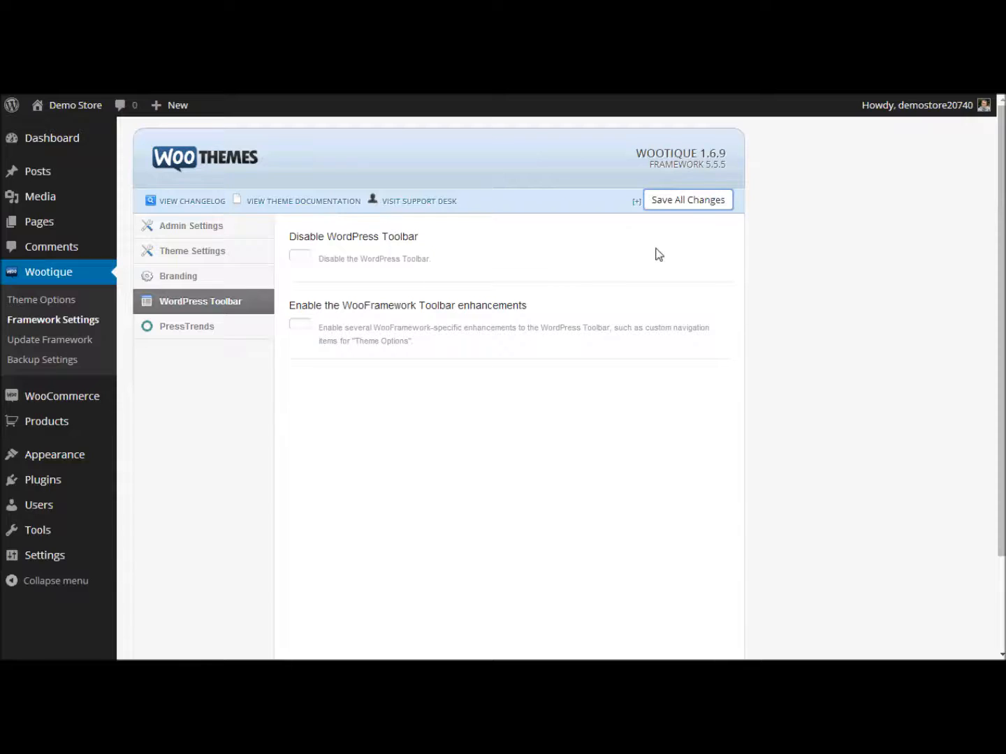
{"action": "left_click", "coordinate": [695, 202]}
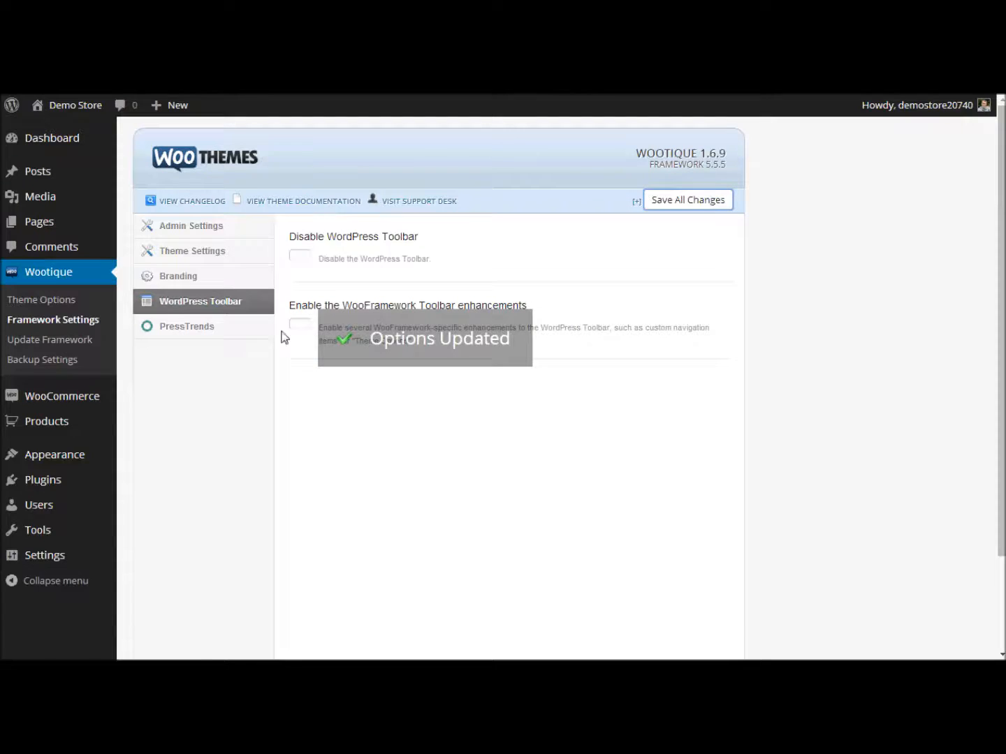
Step: Enable PressTrends tracking and save, and switch it back off and save again
{"action": "left_click", "coordinate": [251, 335]}
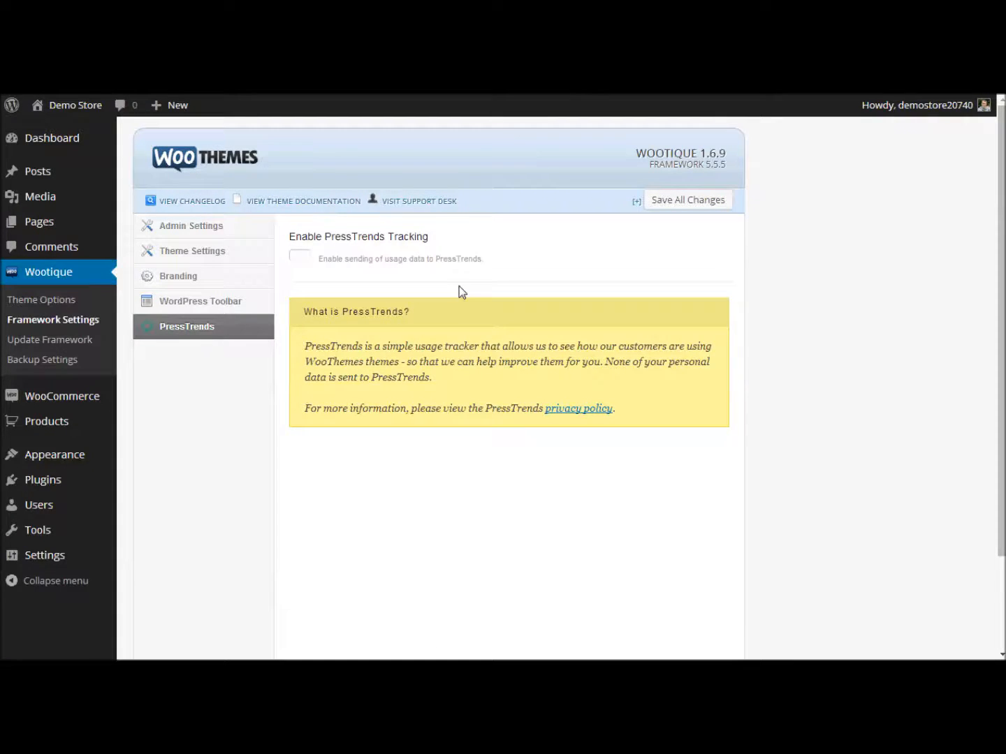
{"action": "left_click", "coordinate": [302, 258]}
{"action": "left_click", "coordinate": [662, 203]}
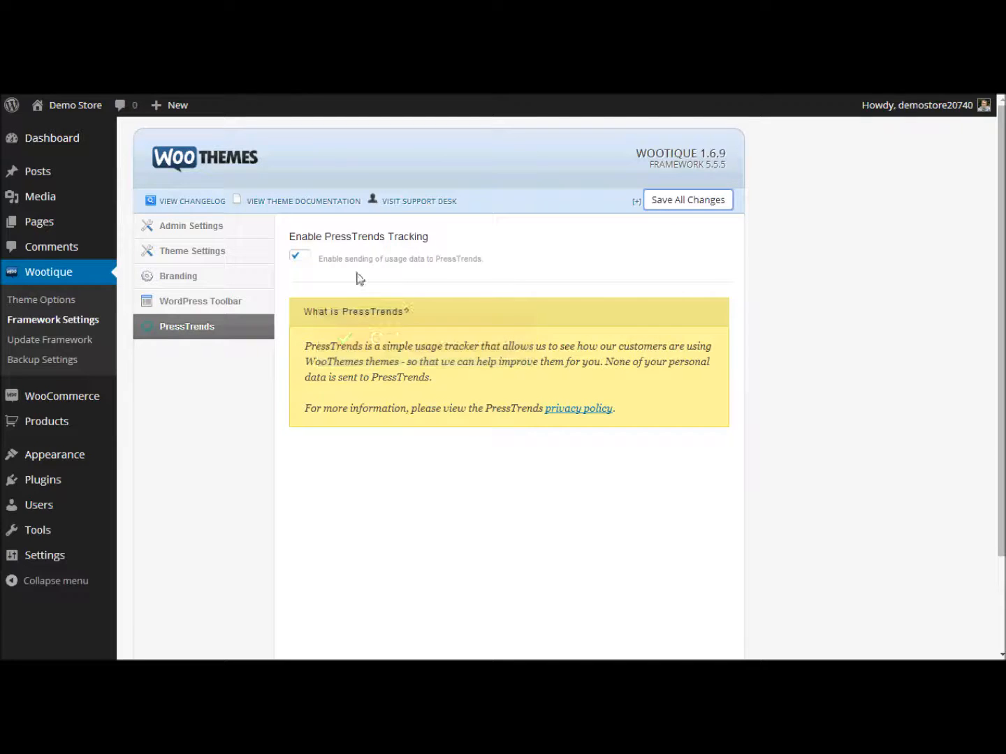
{"action": "left_click", "coordinate": [302, 257]}
{"action": "left_click", "coordinate": [669, 204]}
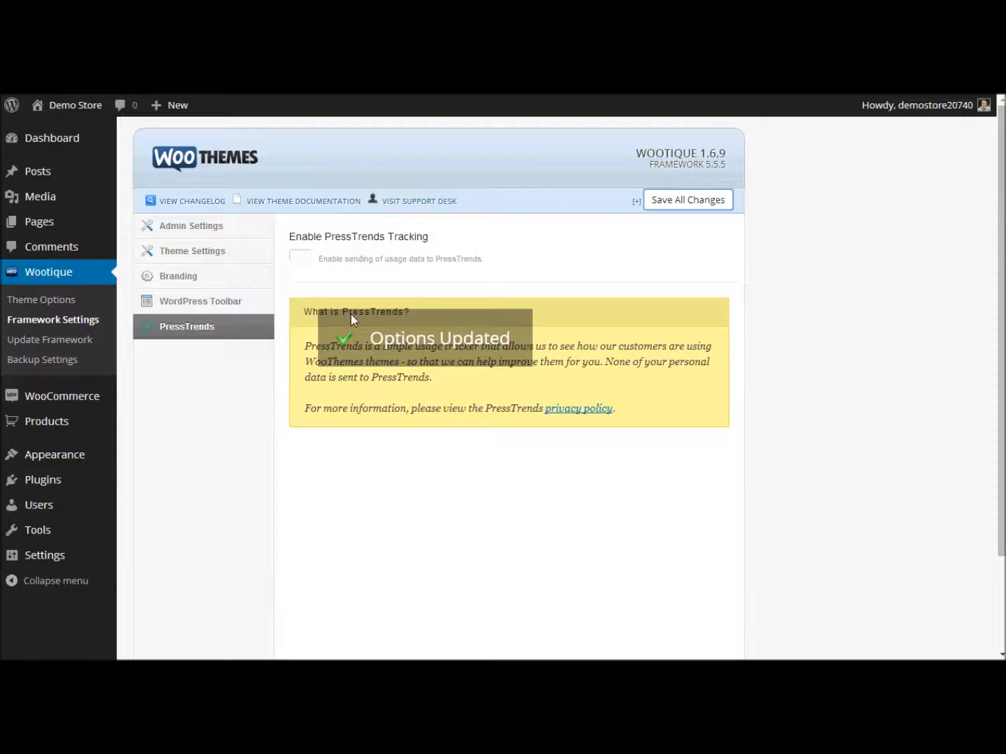
Step: Open the Framework Update page and compare the installed WooFramework version with the current one
{"action": "left_click", "coordinate": [84, 339]}
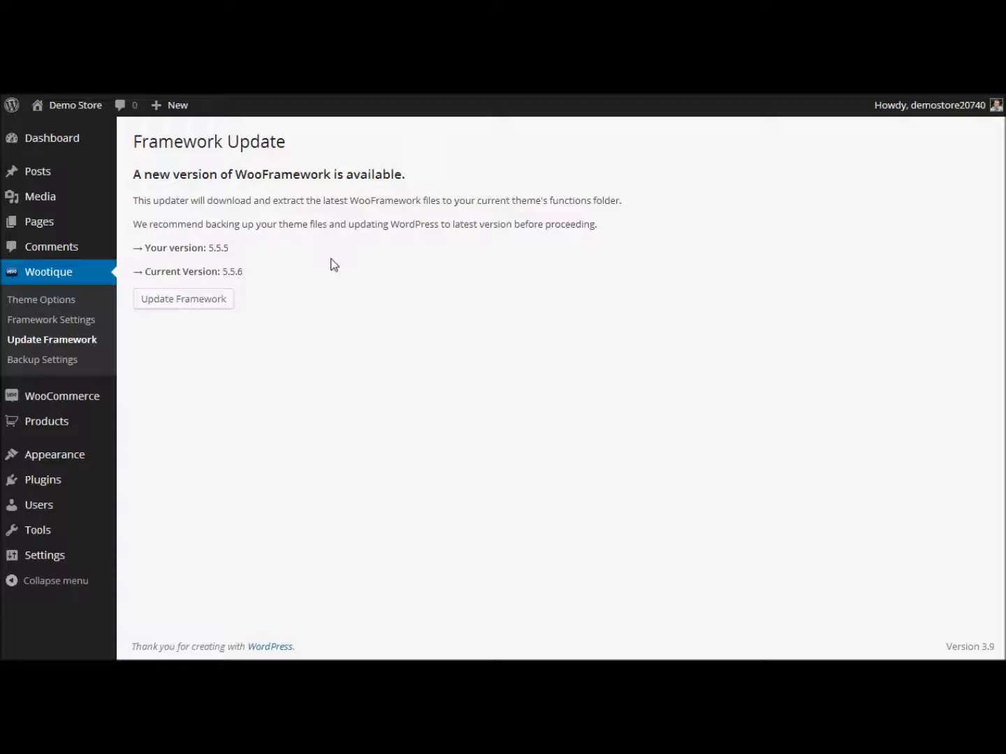
{"action": "left_click_drag", "start_coordinate": [231, 249], "coordinate": [141, 248]}
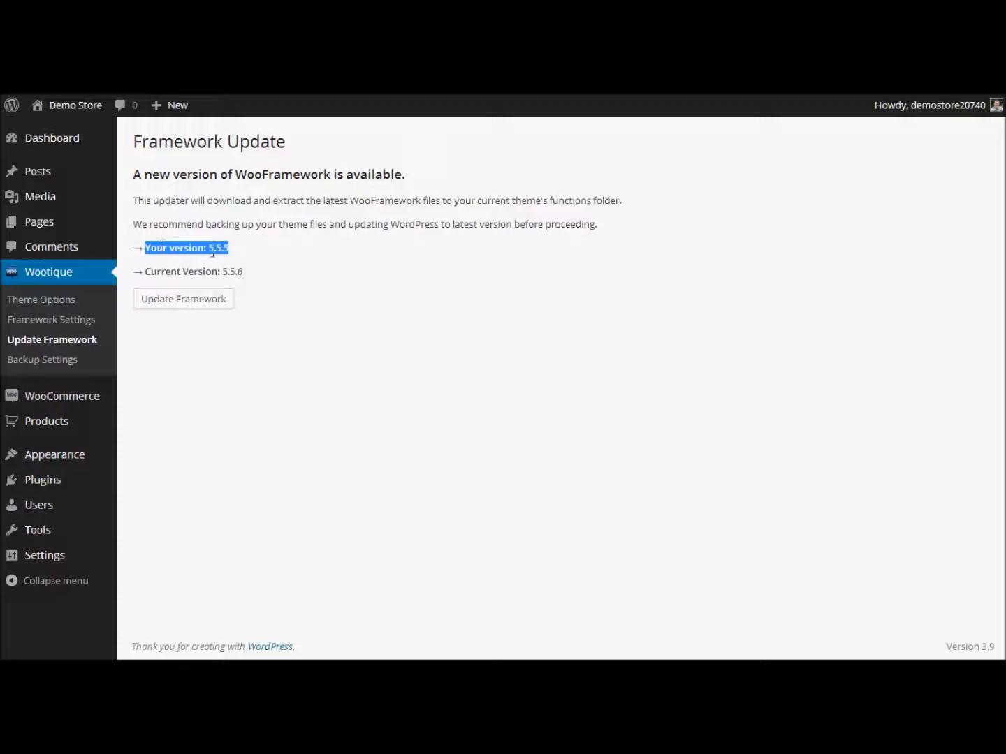
{"action": "left_click", "coordinate": [281, 274]}
{"action": "left_click_drag", "start_coordinate": [252, 273], "coordinate": [145, 280]}
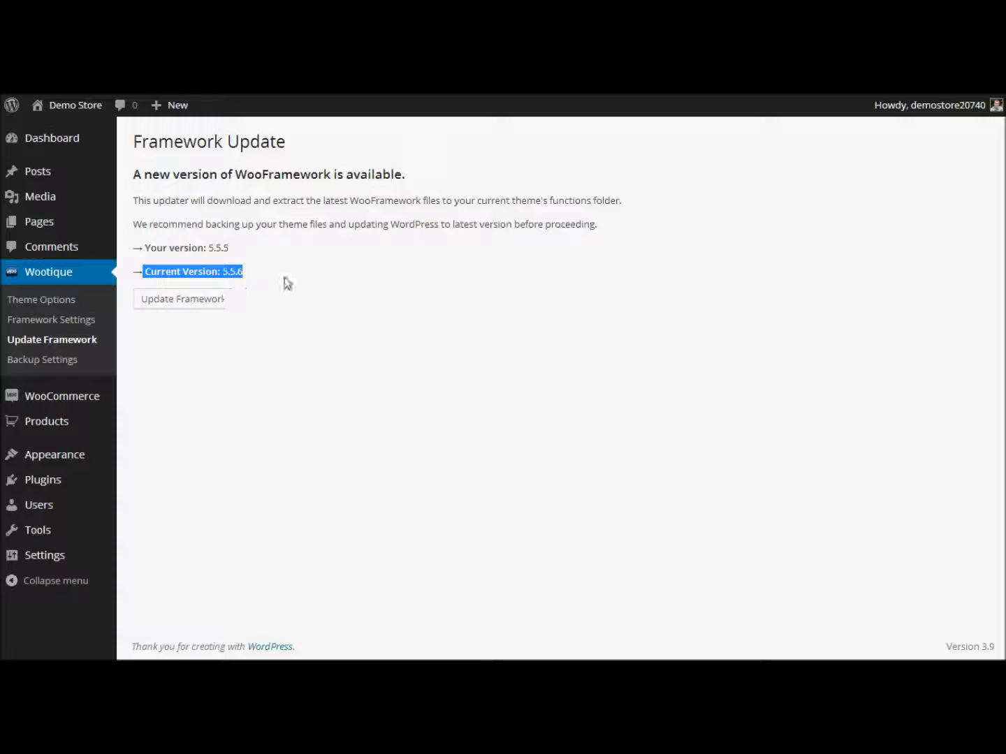
{"action": "left_click", "coordinate": [308, 268]}
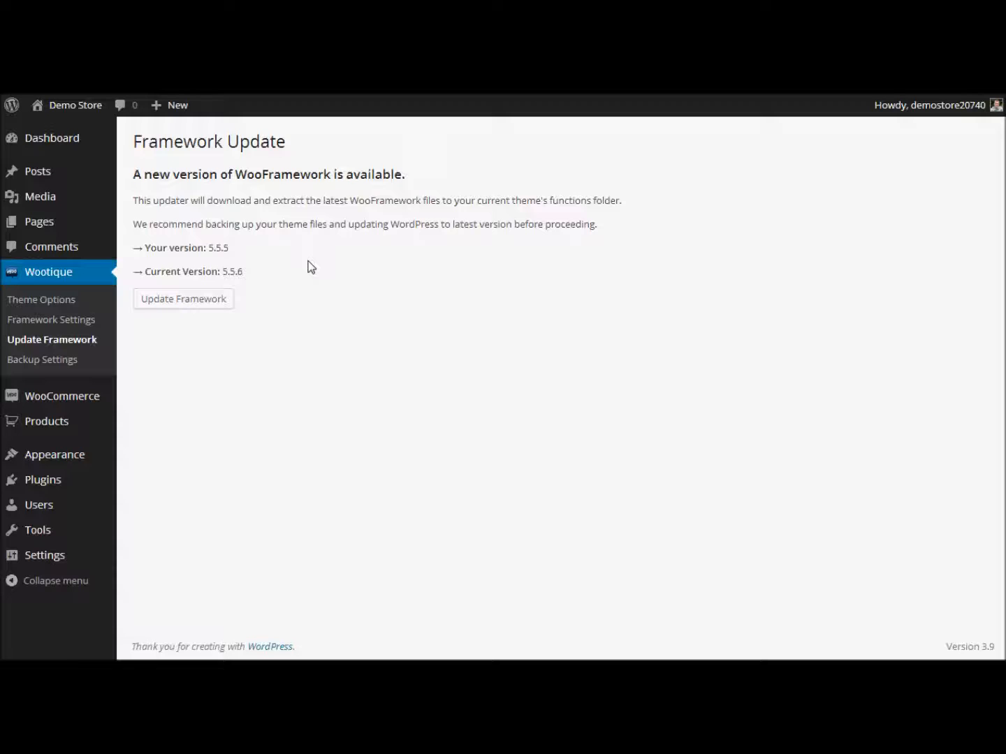
Step: Update the WooFramework to version 5.5.6 and read the update result on the page
{"action": "key", "text": "ctrl+plus"}
{"action": "key", "text": "ctrl+plus"}
{"action": "key", "text": "ctrl+plus"}
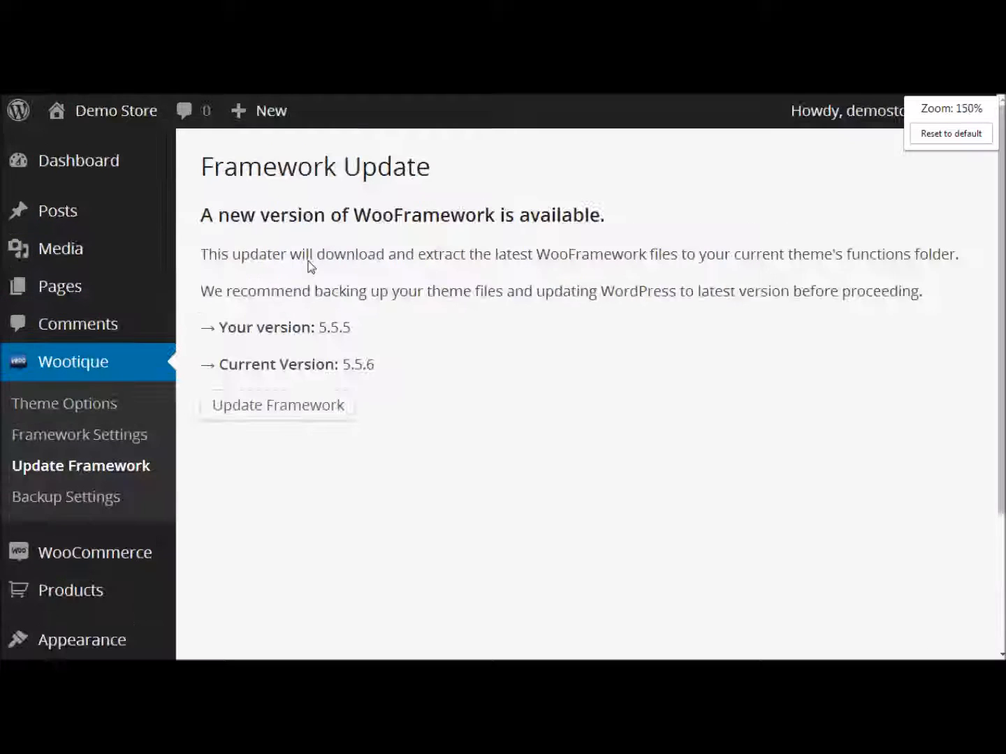
{"action": "left_click", "coordinate": [226, 406]}
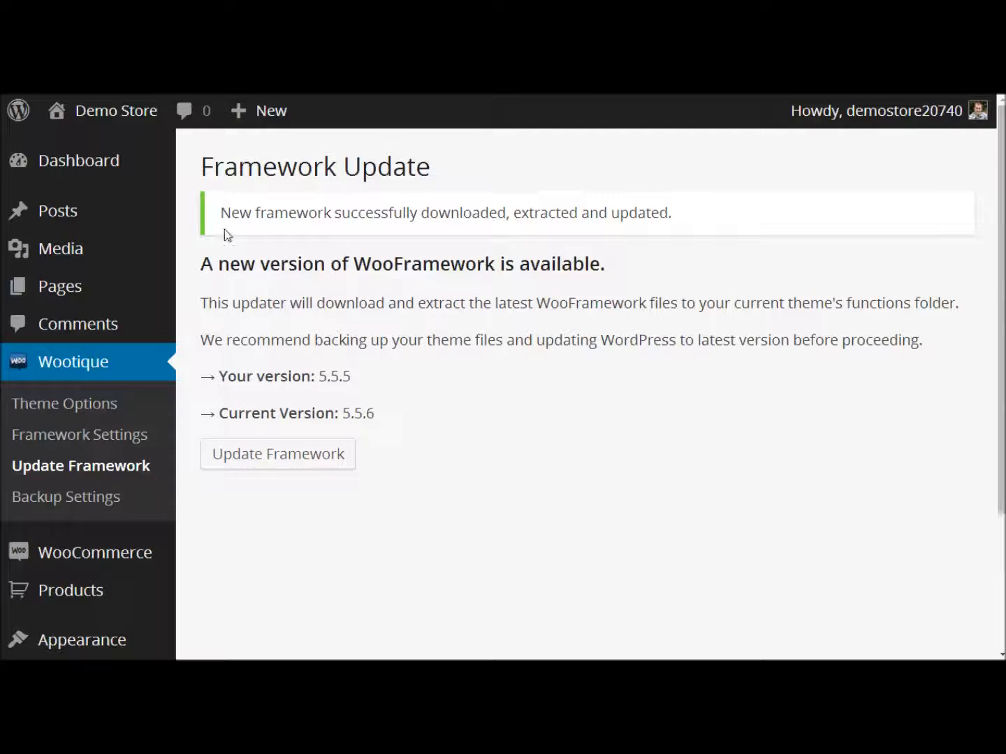
{"action": "left_click_drag", "start_coordinate": [220, 213], "coordinate": [685, 224]}
{"action": "left_click", "coordinate": [689, 219]}
{"action": "key", "text": "ctrl+minus"}
{"action": "key", "text": "ctrl+minus"}
{"action": "key", "text": "ctrl+minus"}
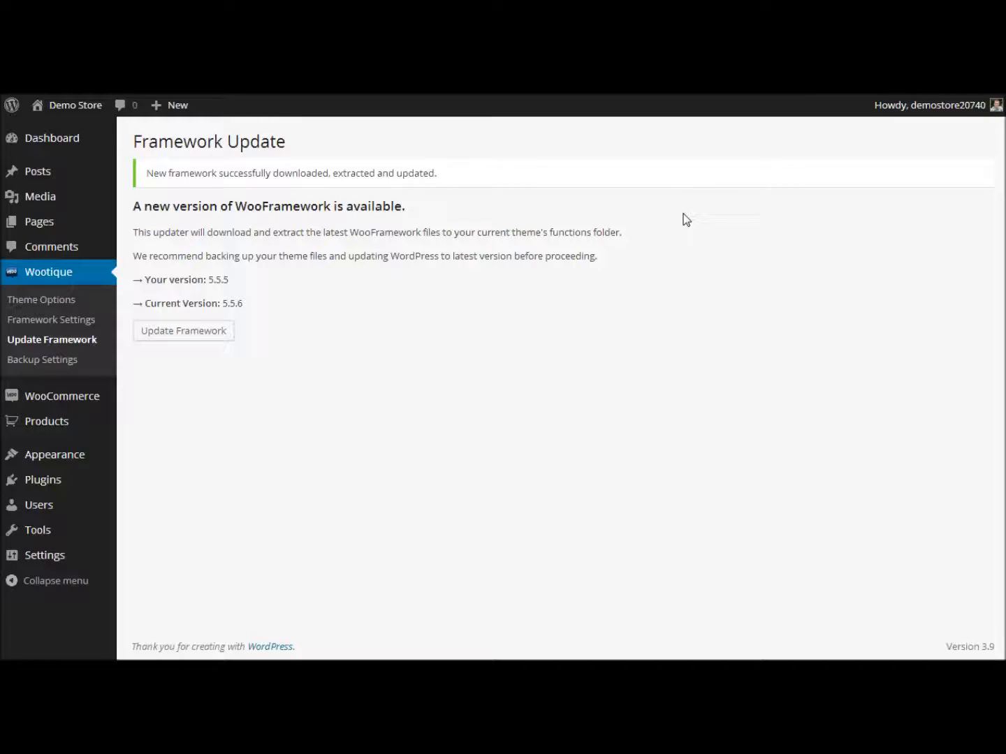
Step: Open the theme's Backup Settings page, read the note on what is backed up, and download an export file of All Settings
{"action": "left_click", "coordinate": [98, 367]}
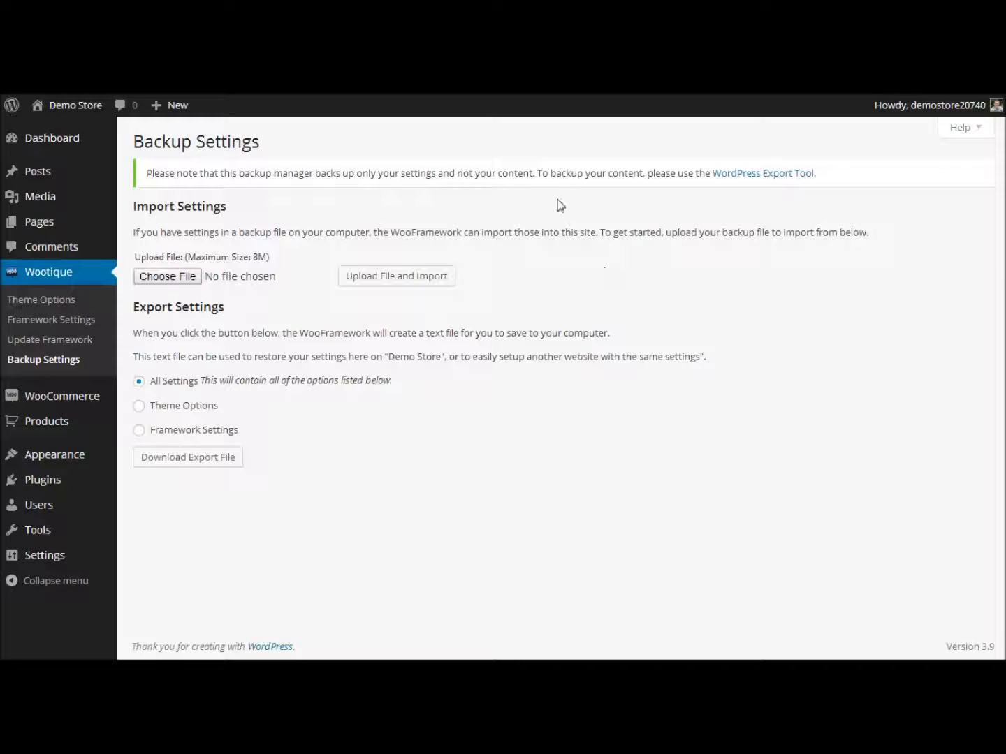
{"action": "left_click_drag", "start_coordinate": [531, 175], "coordinate": [147, 180]}
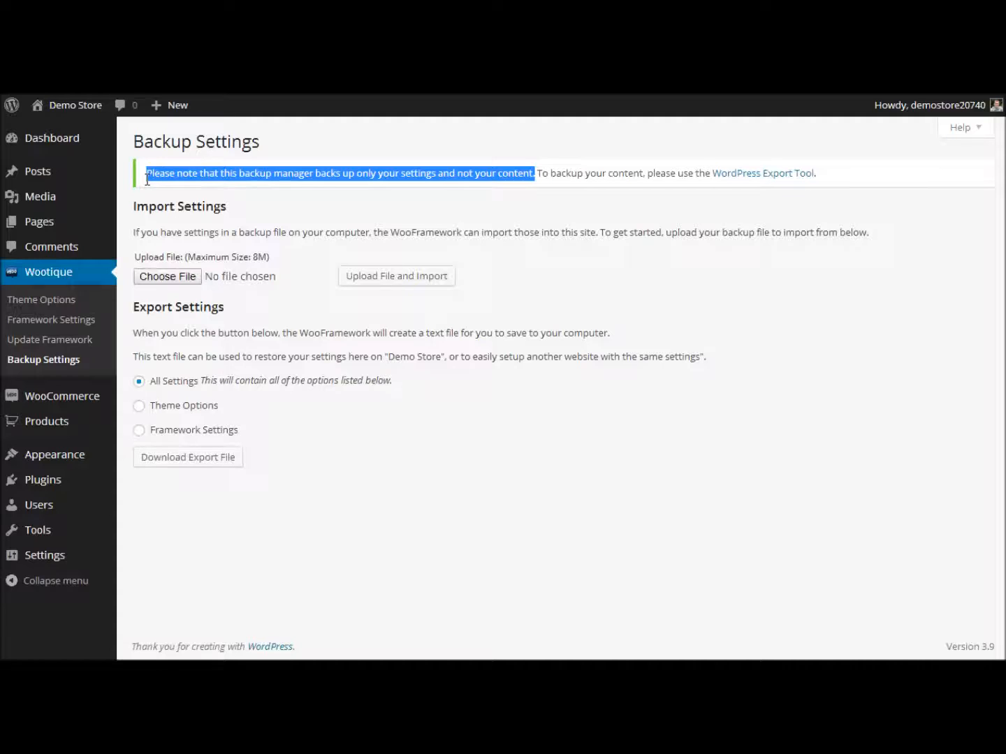
{"action": "left_click", "coordinate": [273, 201]}
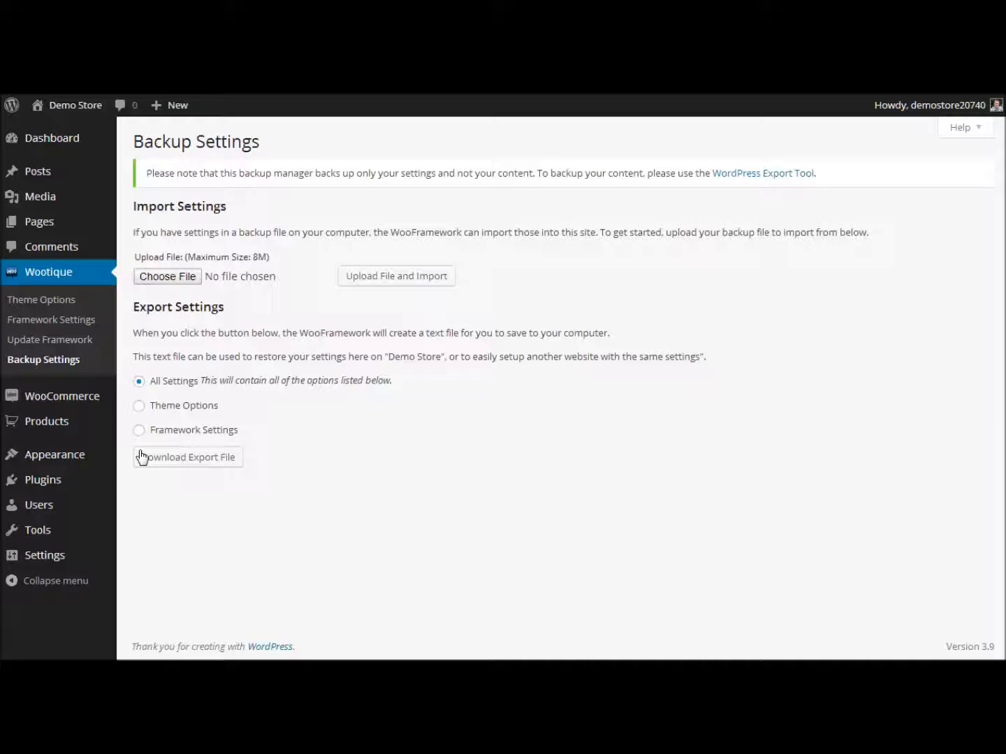
{"action": "left_click", "coordinate": [181, 465]}
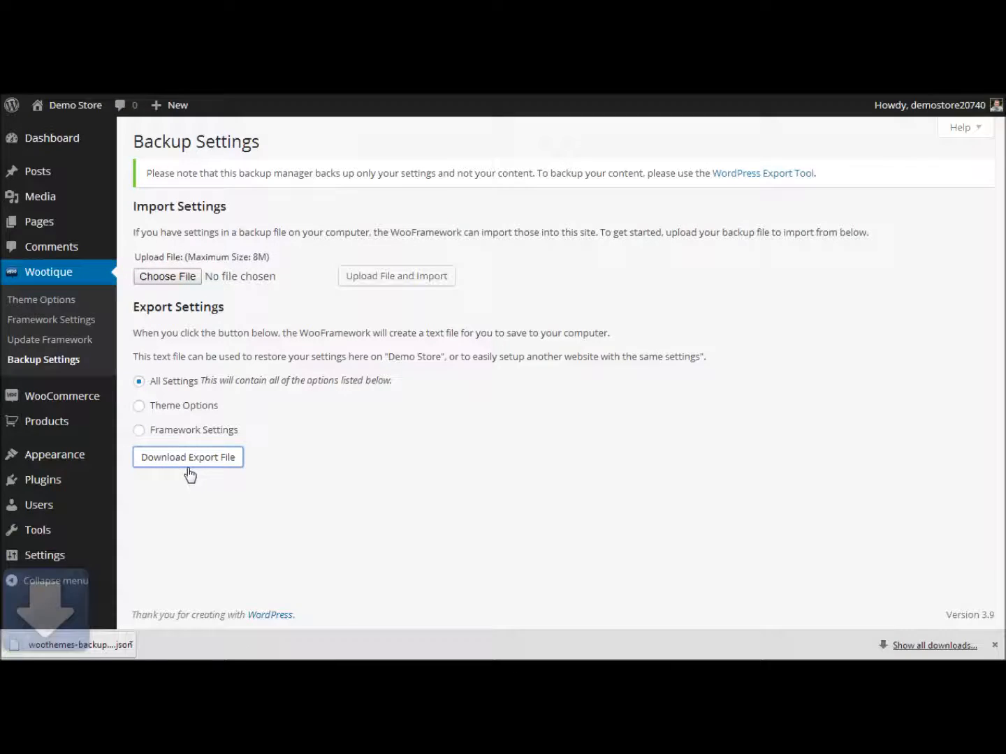